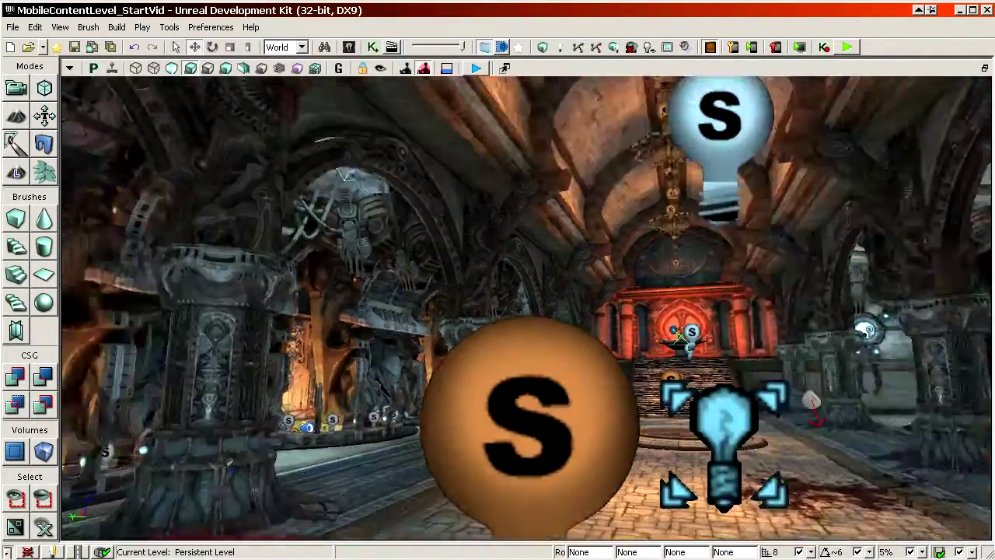
Examine the individual static meshes that make up the orange-lit side alcove and the neighbouring pillar of the hall
{"action": "left_click_drag", "start_coordinate": [569, 448], "coordinate": [620, 409]}
{"action": "left_click_drag", "start_coordinate": [700, 482], "coordinate": [632, 386]}
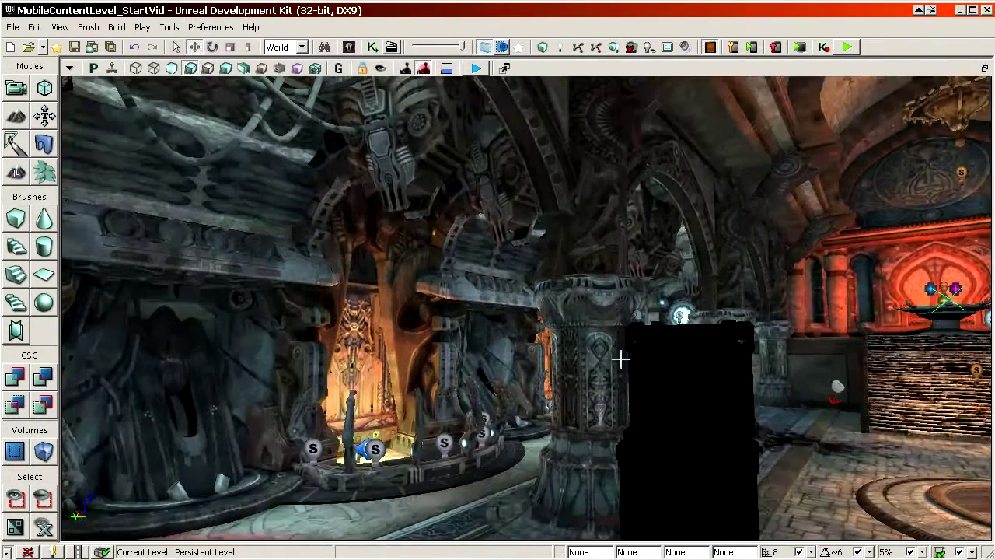
{"action": "left_click", "coordinate": [589, 301]}
{"action": "right_click_drag", "start_coordinate": [589, 305], "coordinate": [584, 300]}
{"action": "left_click", "coordinate": [565, 246]}
{"action": "left_click", "coordinate": [522, 159]}
{"action": "left_click", "coordinate": [424, 164]}
{"action": "left_click", "coordinate": [230, 259]}
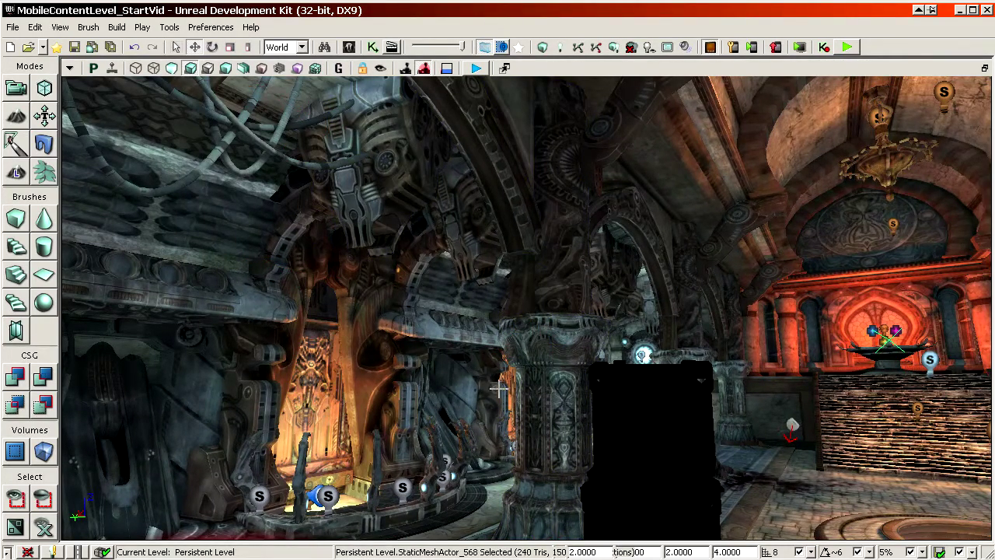
{"action": "right_click_drag", "start_coordinate": [511, 356], "coordinate": [511, 347]}
{"action": "left_click_drag", "start_coordinate": [511, 300], "coordinate": [536, 439]}
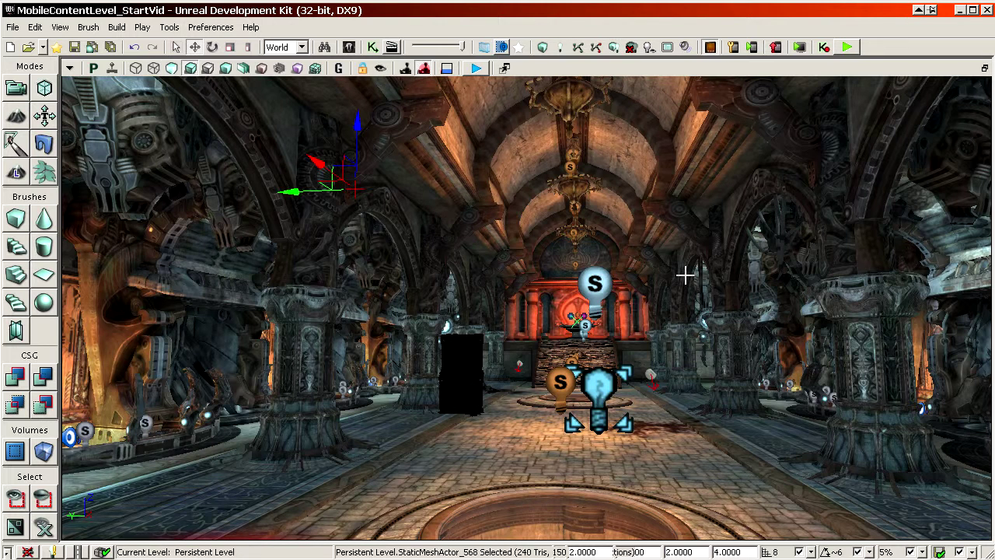
{"action": "left_click_drag", "start_coordinate": [659, 325], "coordinate": [598, 311]}
{"action": "left_click_drag", "start_coordinate": [555, 285], "coordinate": [369, 225]}
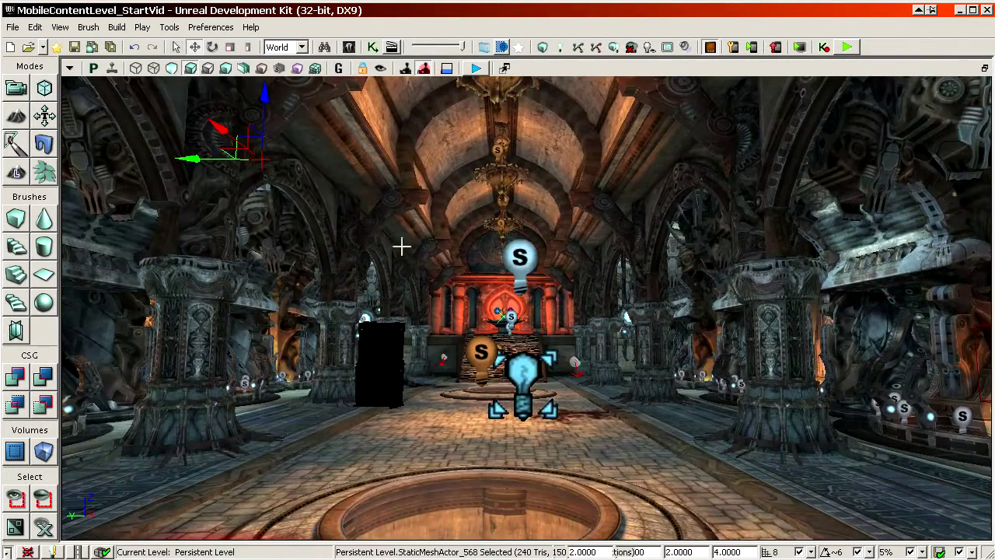
Pick meshes one after another on the arches, ceiling, pillars and floor to examine how the hall is assembled
{"action": "left_click", "coordinate": [340, 198]}
{"action": "left_click", "coordinate": [385, 180]}
{"action": "left_click", "coordinate": [411, 202]}
{"action": "left_click_drag", "start_coordinate": [539, 148], "coordinate": [540, 121]}
{"action": "left_click", "coordinate": [646, 144]}
{"action": "left_click", "coordinate": [577, 156]}
{"action": "left_click", "coordinate": [557, 175]}
{"action": "left_click", "coordinate": [539, 195]}
{"action": "left_click", "coordinate": [494, 167]}
{"action": "left_click", "coordinate": [390, 286]}
{"action": "left_click", "coordinate": [352, 311]}
{"action": "left_click", "coordinate": [412, 376]}
{"action": "left_click", "coordinate": [400, 395]}
{"action": "left_click", "coordinate": [350, 444]}
{"action": "right_click_drag", "start_coordinate": [350, 444], "coordinate": [482, 419]}
{"action": "left_click_drag", "start_coordinate": [482, 420], "coordinate": [567, 385]}
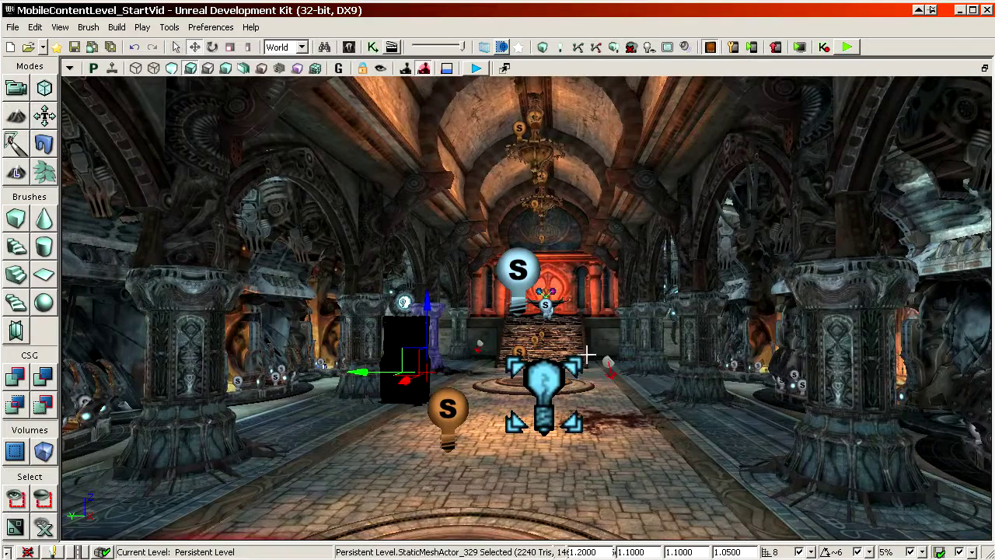
Open the Primitive Stats browser and sort the level's meshes by Count, highest first
{"action": "left_click_drag", "start_coordinate": [994, 44], "coordinate": [382, 42]}
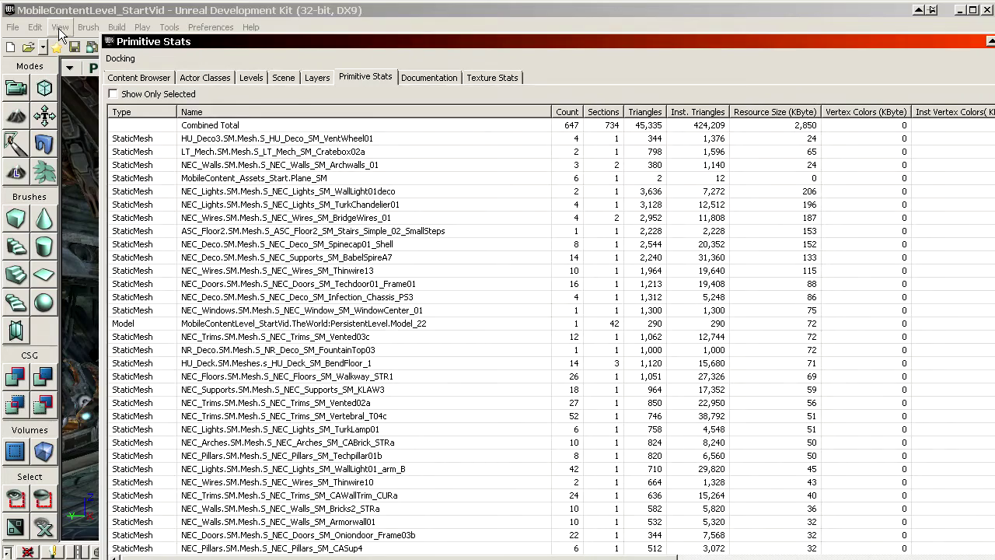
{"action": "left_click", "coordinate": [60, 27]}
{"action": "mouse_move", "coordinate": [110, 46]}
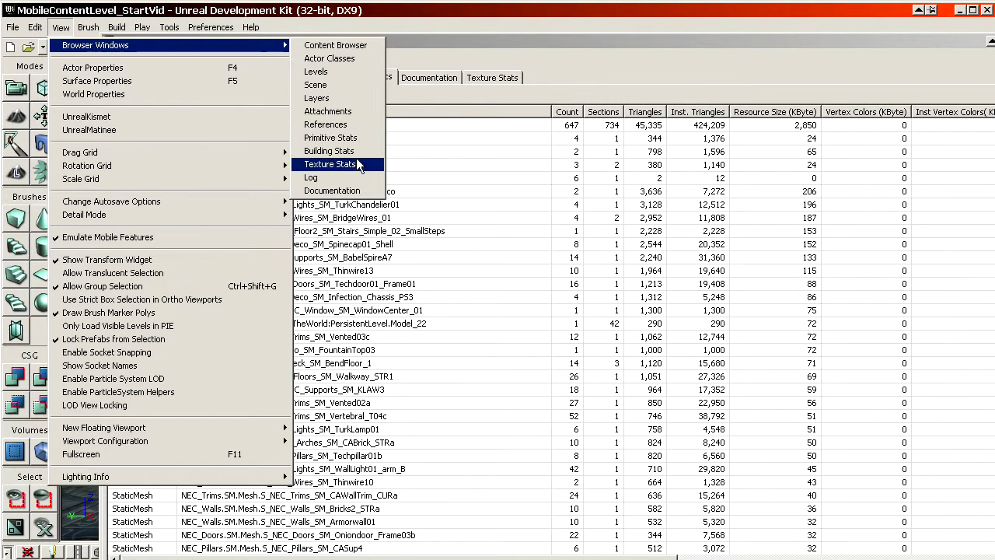
{"action": "left_click", "coordinate": [347, 137]}
{"action": "left_click", "coordinate": [568, 113]}
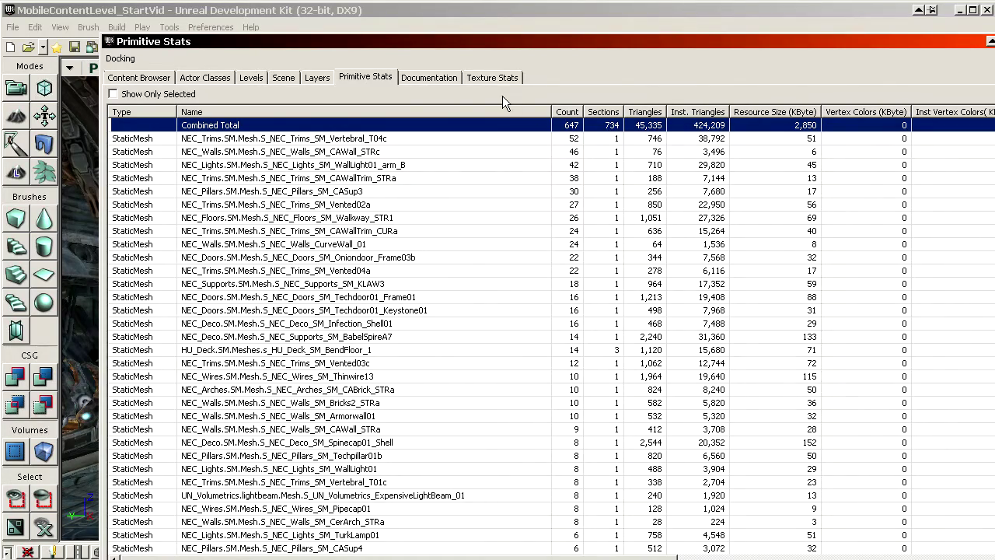
Move the Primitive Stats window clear of the viewport and look over the repeated architecture down the hall
{"action": "left_click_drag", "start_coordinate": [377, 44], "coordinate": [991, 39]}
{"action": "left_click_drag", "start_coordinate": [735, 459], "coordinate": [735, 350]}
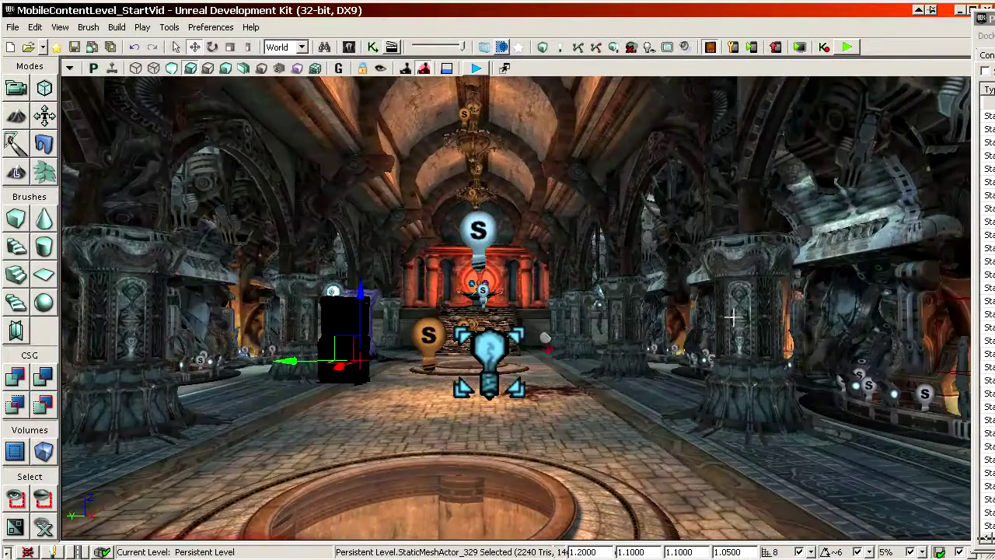
{"action": "left_click_drag", "start_coordinate": [646, 339], "coordinate": [630, 350]}
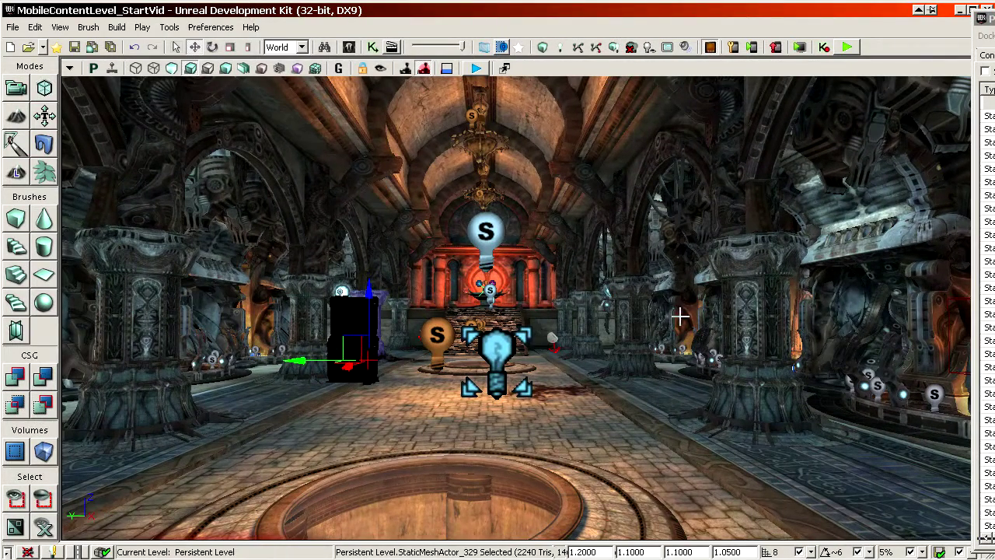
{"action": "left_click_drag", "start_coordinate": [596, 305], "coordinate": [579, 340]}
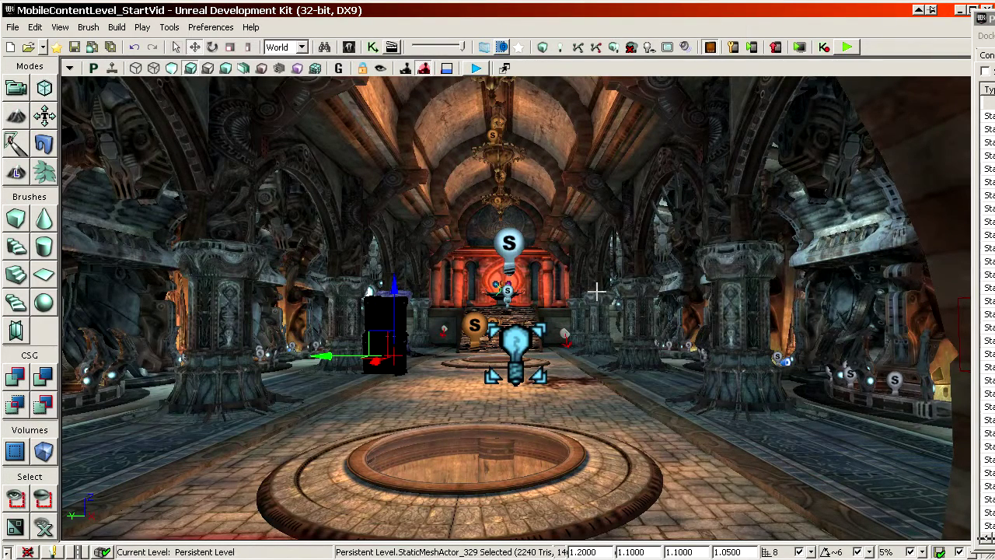
{"action": "left_click_drag", "start_coordinate": [600, 308], "coordinate": [597, 291]}
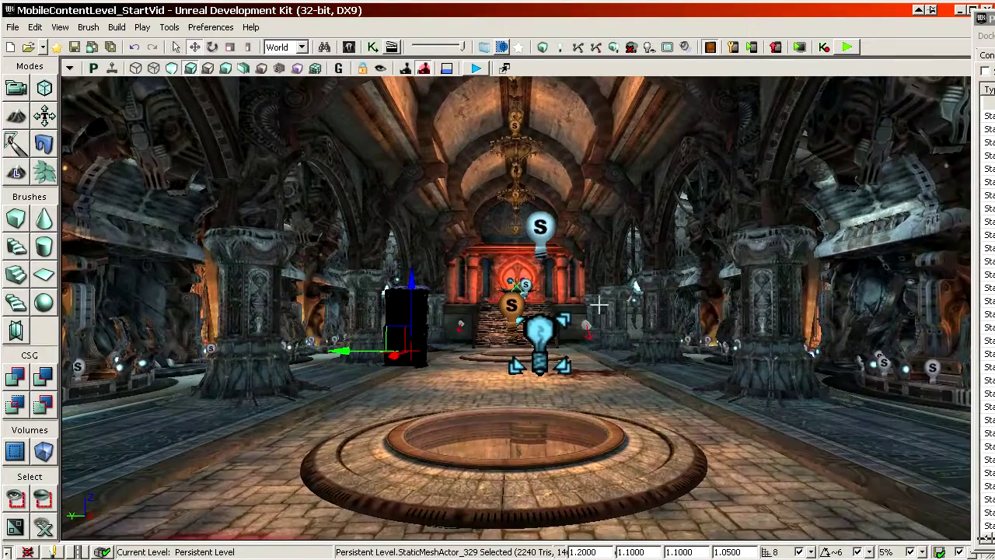
{"action": "right_click_drag", "start_coordinate": [600, 293], "coordinate": [597, 291]}
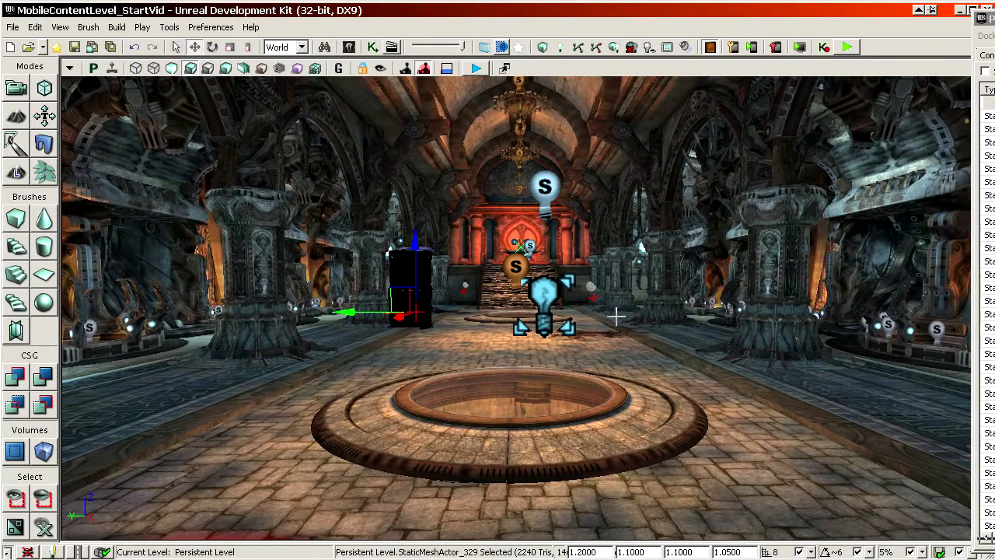
Select three matching stone pillars together along one side of the hall to examine their reuse
{"action": "left_click_drag", "start_coordinate": [621, 337], "coordinate": [564, 350]}
{"action": "left_click", "coordinate": [568, 398]}
{"action": "right_click_drag", "start_coordinate": [563, 350], "coordinate": [567, 326]}
{"action": "left_click_drag", "start_coordinate": [566, 344], "coordinate": [454, 306]}
{"action": "left_click_drag", "start_coordinate": [444, 272], "coordinate": [599, 273]}
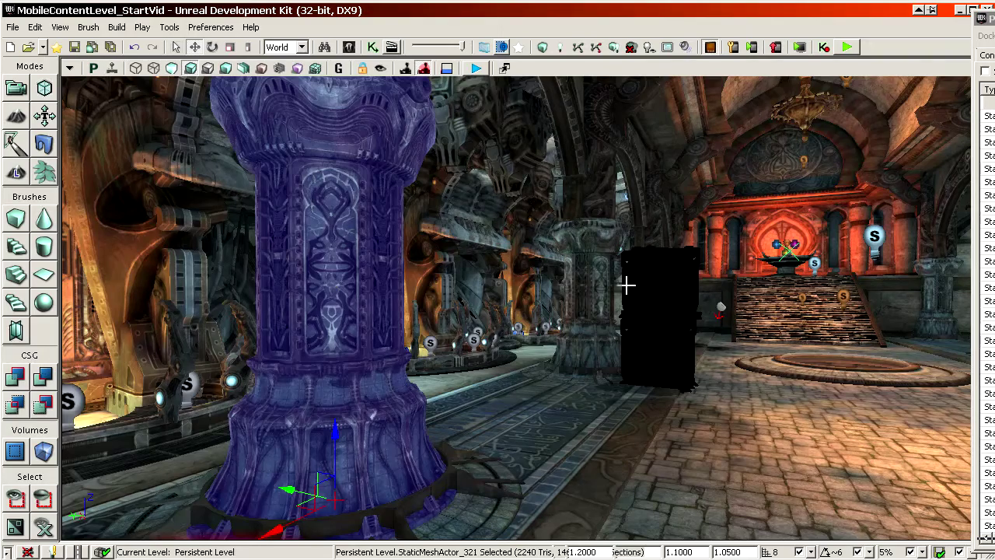
{"action": "left_click", "coordinate": [582, 281]}
{"action": "left_click", "coordinate": [357, 288]}
{"action": "left_click", "coordinate": [601, 266], "text": "ctrl"}
{"action": "left_click_drag", "start_coordinate": [601, 266], "coordinate": [408, 276]}
{"action": "left_click", "coordinate": [542, 296], "text": "ctrl"}
Select repeated side-arch pieces, then replace the selection with the three nearest curved ceiling arches, and view them within the hall
{"action": "right_click_drag", "start_coordinate": [382, 181], "coordinate": [366, 192]}
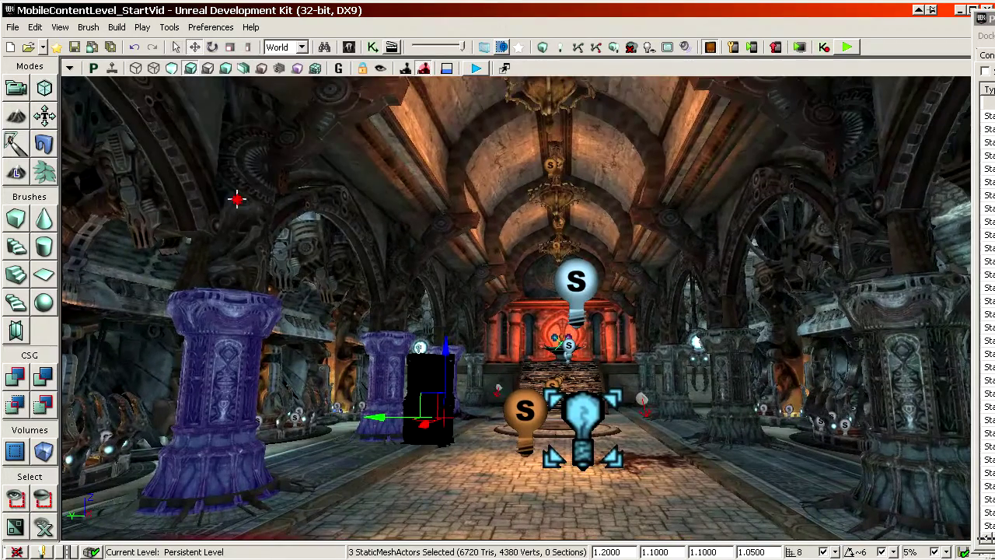
{"action": "left_click", "coordinate": [238, 200]}
{"action": "left_click", "coordinate": [439, 237], "text": "ctrl"}
{"action": "right_click_drag", "start_coordinate": [613, 196], "coordinate": [611, 194]}
{"action": "left_click", "coordinate": [393, 138]}
{"action": "left_click", "coordinate": [484, 249], "text": "ctrl"}
{"action": "left_click", "coordinate": [515, 325], "text": "ctrl"}
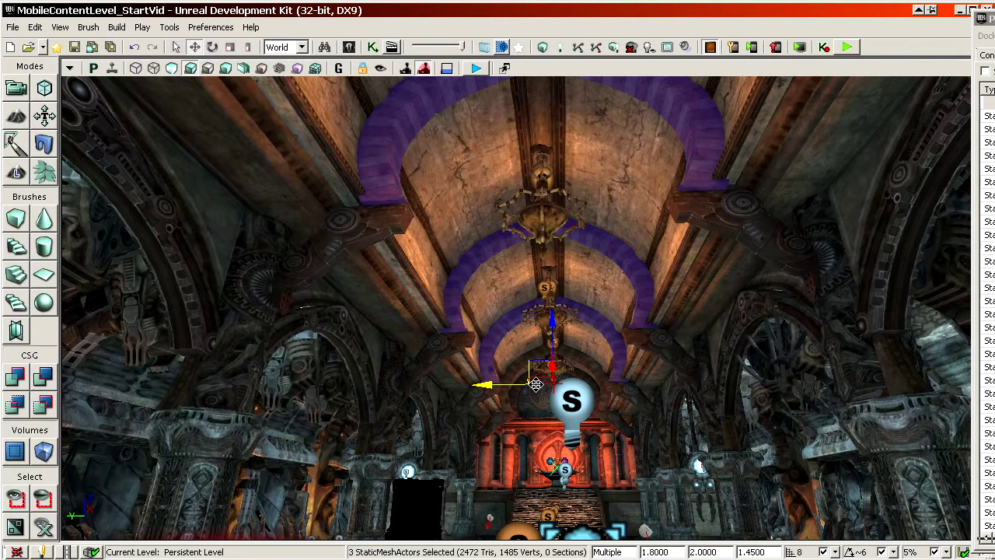
{"action": "right_click_drag", "start_coordinate": [602, 412], "coordinate": [604, 384]}
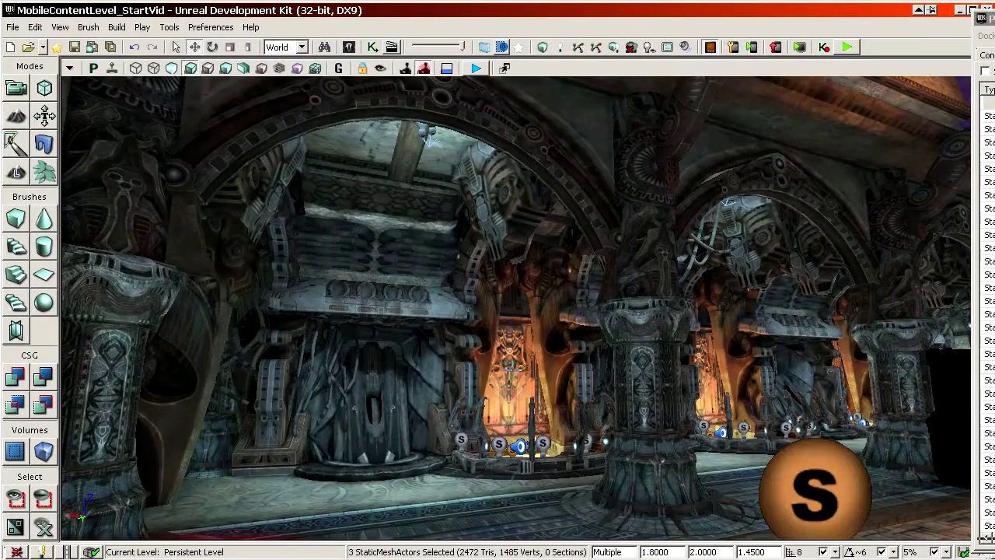
{"action": "left_click_drag", "start_coordinate": [892, 174], "coordinate": [893, 175]}
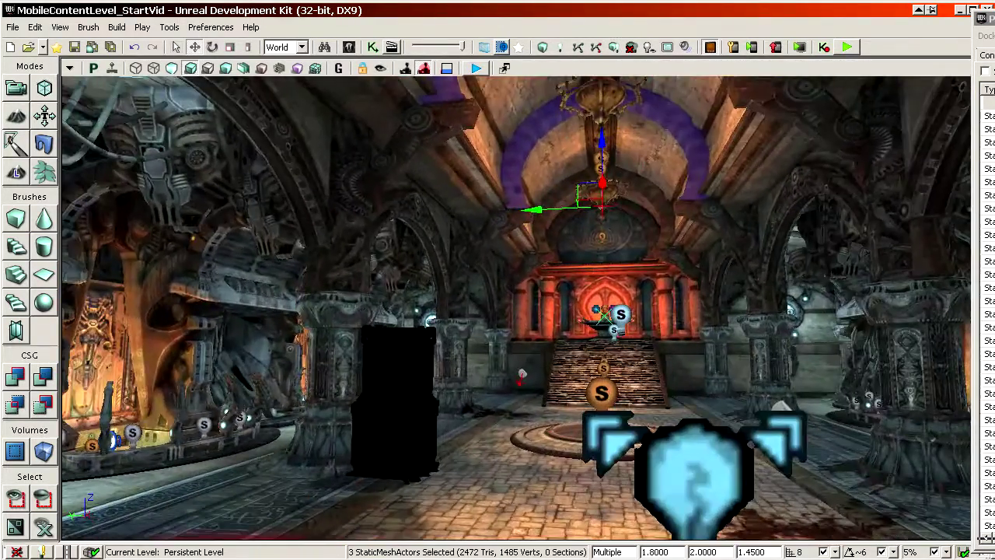
Bring Primitive Stats back over the viewport and examine the instance counts of S_NEC_Lights_SM_WallLight01_arm_B and S_NEC_Trims_SM_Vertebral_T04c
{"action": "left_click_drag", "start_coordinate": [994, 19], "coordinate": [317, 18]}
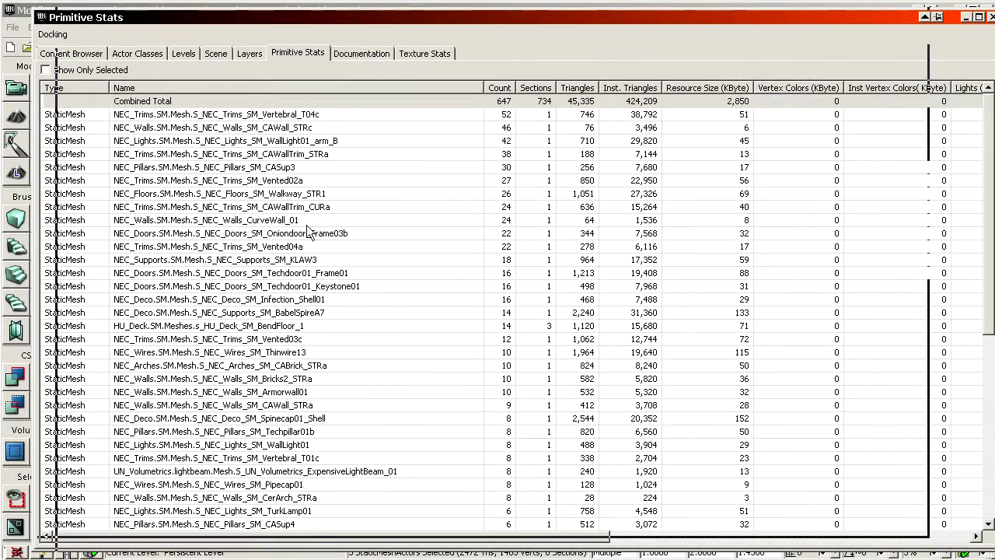
{"action": "left_click", "coordinate": [459, 140]}
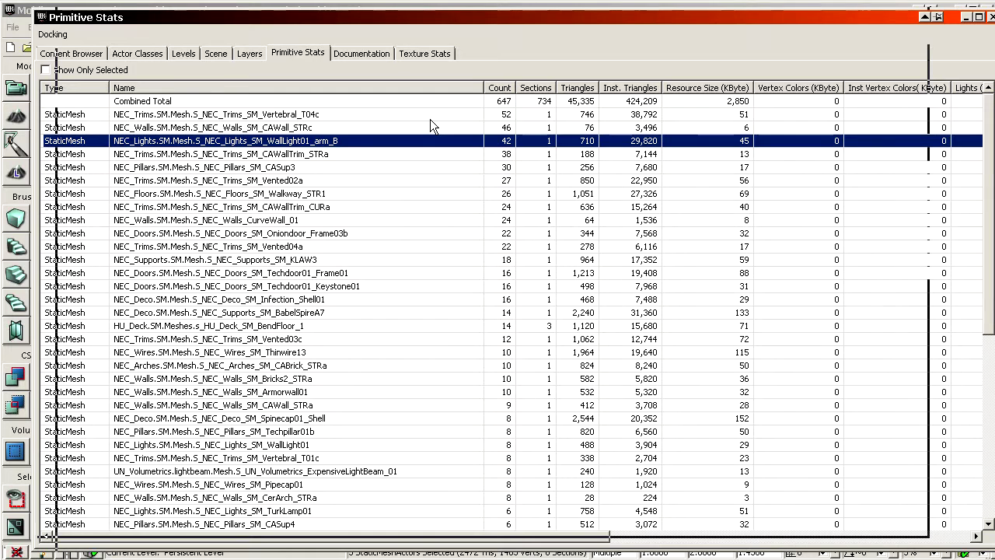
{"action": "left_click", "coordinate": [429, 118]}
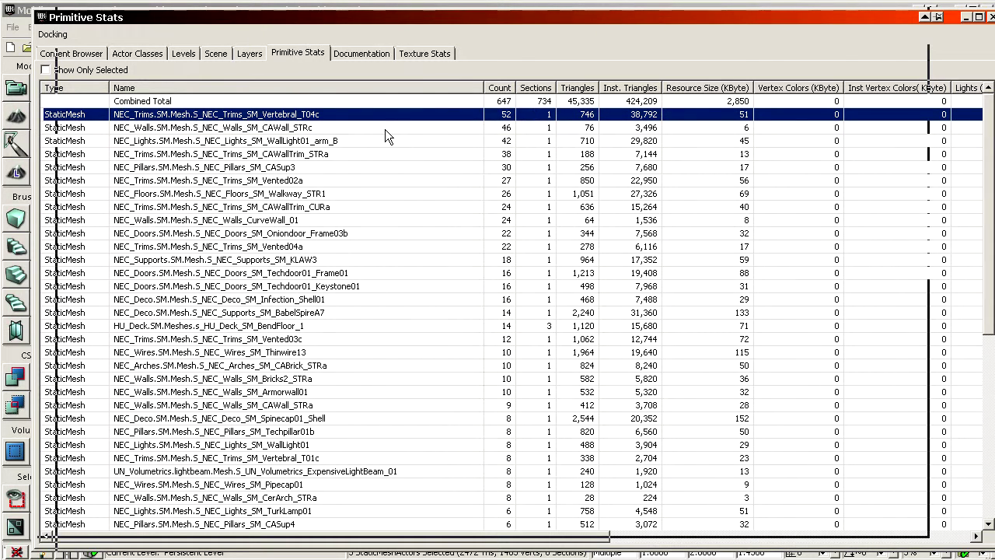
{"action": "left_click", "coordinate": [496, 90]}
{"action": "left_click", "coordinate": [496, 90]}
{"action": "left_click", "coordinate": [451, 128]}
{"action": "left_click", "coordinate": [413, 114]}
{"action": "left_click", "coordinate": [319, 143]}
{"action": "left_click", "coordinate": [272, 117]}
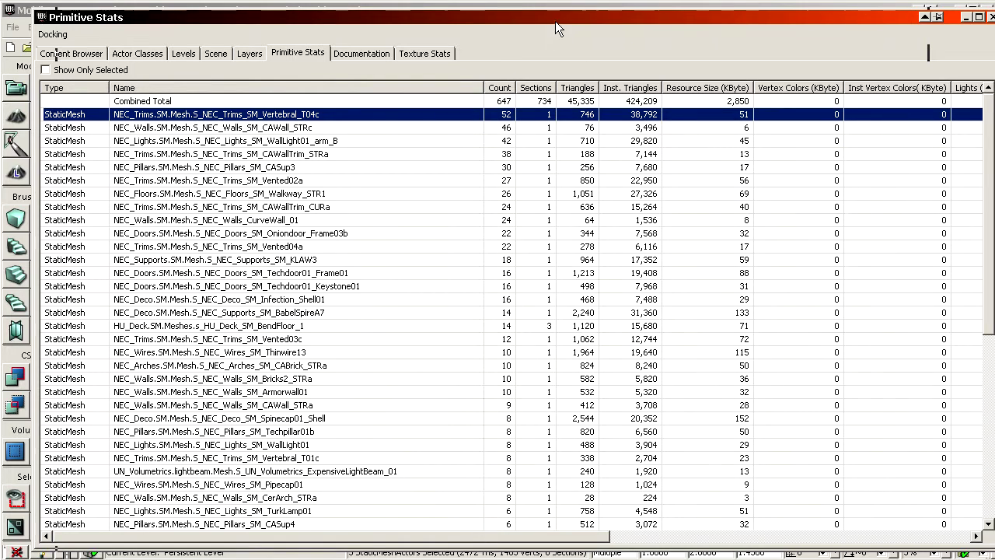
Move Primitive Stats aside and pick the nearest pillar and its surrounding arch pieces in turn to examine them as separate meshes
{"action": "left_click_drag", "start_coordinate": [506, 21], "coordinate": [994, 42]}
{"action": "mouse_move", "coordinate": [560, 292]}
{"action": "left_mouse_down"}
{"action": "mouse_move", "coordinate": [591, 350]}
{"action": "mouse_move", "coordinate": [591, 405]}
{"action": "mouse_move", "coordinate": [591, 350]}
{"action": "mouse_move", "coordinate": [546, 290]}
{"action": "left_mouse_up"}
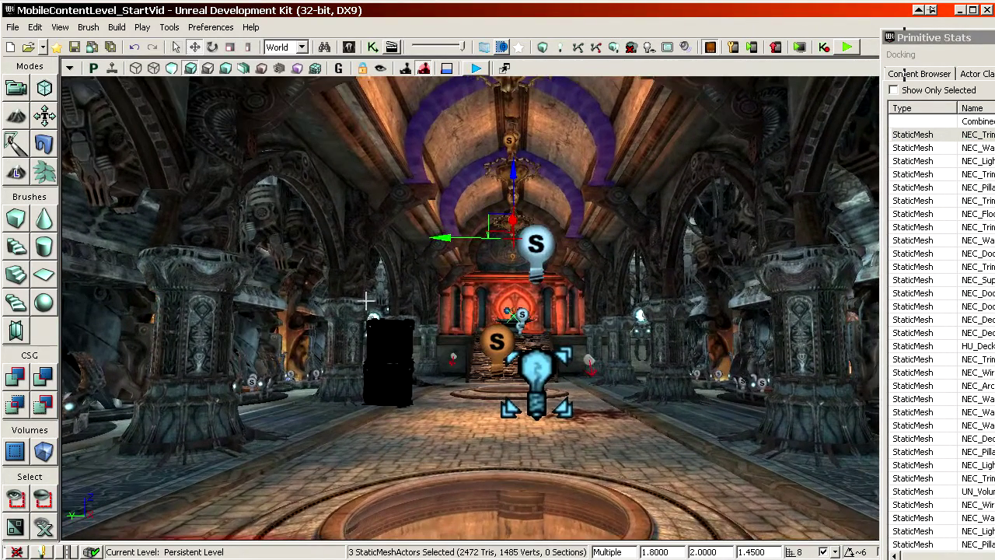
{"action": "left_click", "coordinate": [170, 304]}
{"action": "left_click", "coordinate": [211, 174]}
{"action": "left_click", "coordinate": [326, 192]}
{"action": "left_click", "coordinate": [356, 249]}
{"action": "left_click", "coordinate": [329, 326]}
{"action": "left_click", "coordinate": [210, 291]}
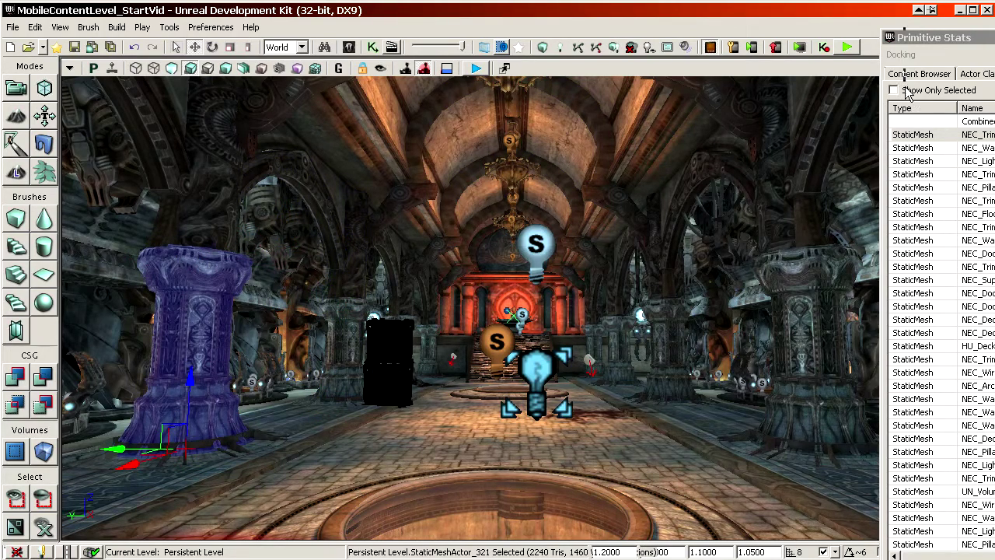
Select every placed instance of S_NEC_Trims_SM_Vertebral_T04c from Primitive Stats and get close to one at a pillar base
{"action": "left_click_drag", "start_coordinate": [953, 39], "coordinate": [565, 42]}
{"action": "left_click", "coordinate": [599, 137]}
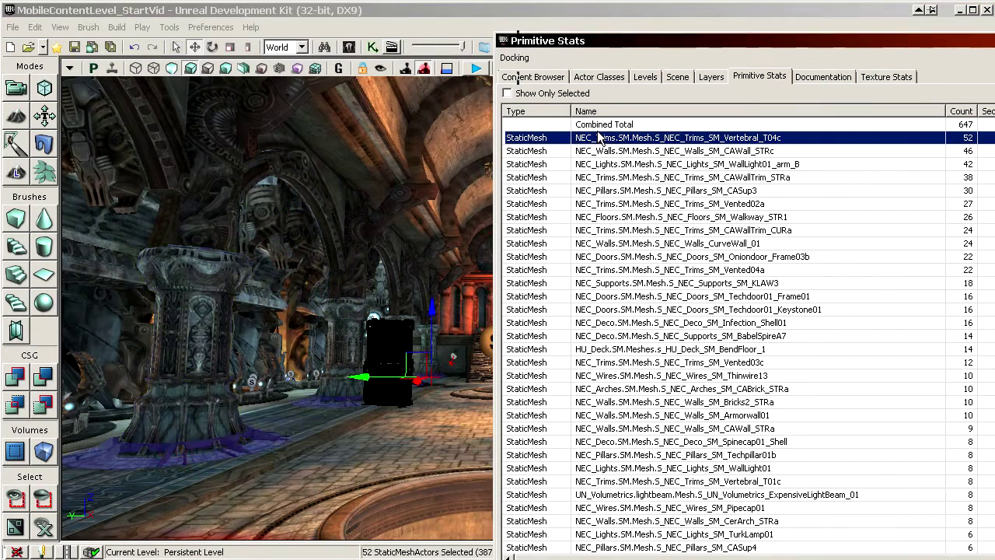
{"action": "left_click_drag", "start_coordinate": [626, 43], "coordinate": [958, 53]}
{"action": "right_click_drag", "start_coordinate": [525, 216], "coordinate": [622, 311]}
{"action": "left_click_drag", "start_coordinate": [622, 312], "coordinate": [527, 214]}
{"action": "right_click_drag", "start_coordinate": [527, 214], "coordinate": [496, 405]}
Select a single curved floor trim at the pillar base and locate its mesh in the Content Browser
{"action": "left_click", "coordinate": [465, 369]}
{"action": "right_click", "coordinate": [389, 334]}
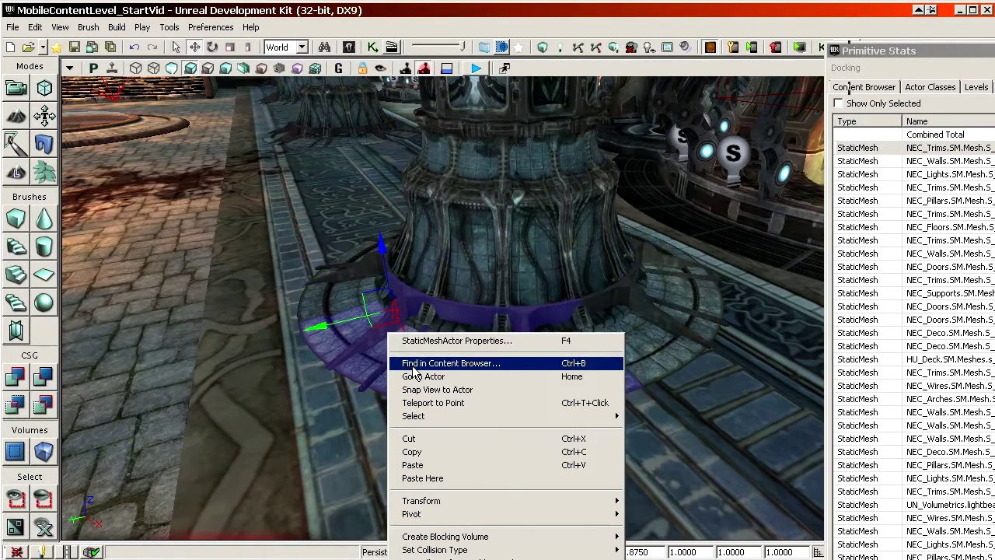
{"action": "left_click", "coordinate": [451, 363]}
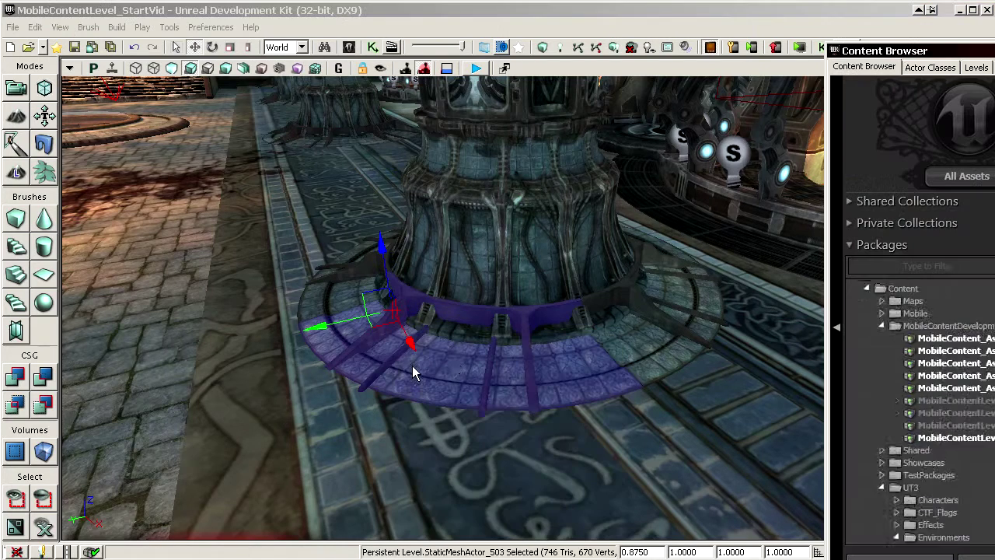
{"action": "left_click_drag", "start_coordinate": [992, 51], "coordinate": [451, 28]}
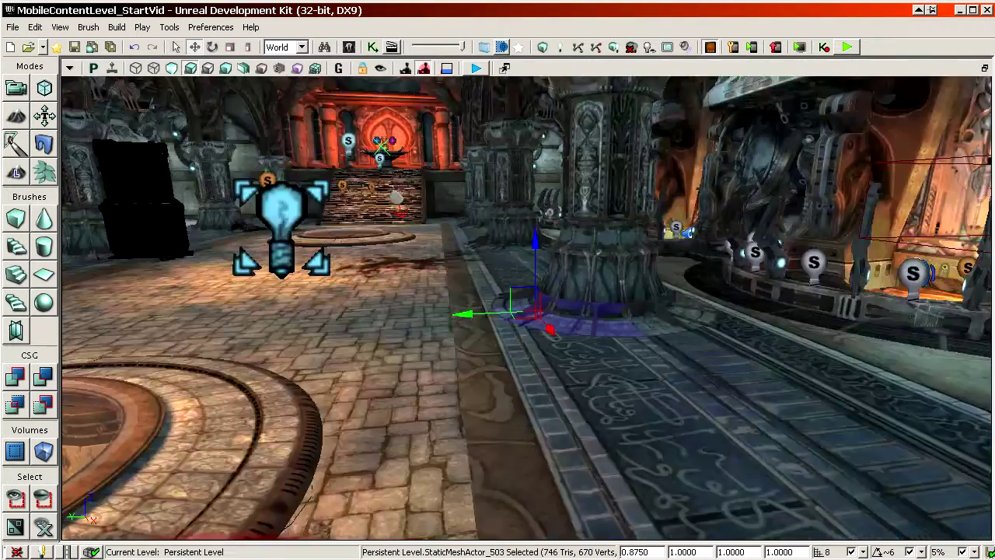
Return to Primitive Stats, reselect all S_NEC_Trims_SM_Vertebral_T04c instances and examine them around the pillar bases
{"action": "right_click_drag", "start_coordinate": [526, 307], "coordinate": [390, 148]}
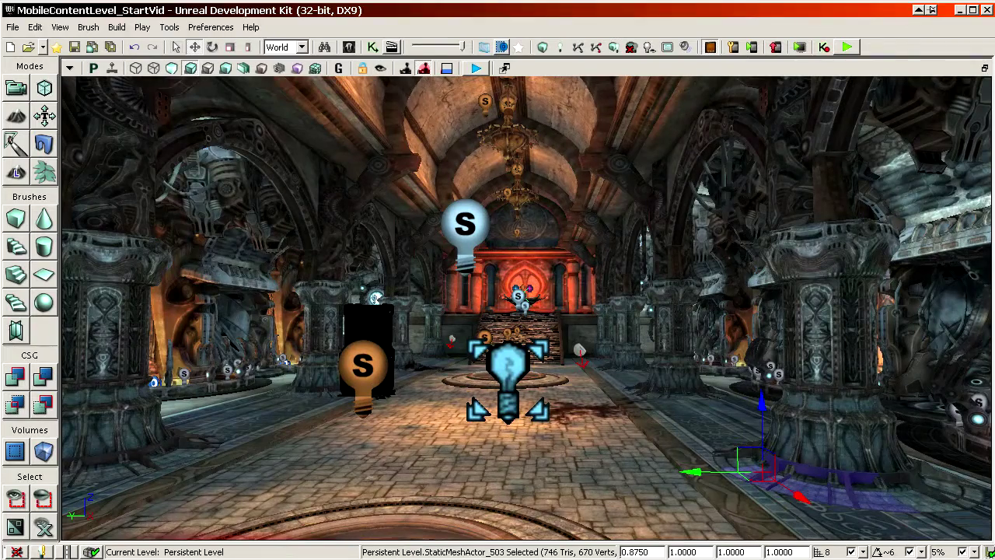
{"action": "left_click_drag", "start_coordinate": [994, 62], "coordinate": [829, 50]}
{"action": "right_click", "coordinate": [432, 280]}
{"action": "right_click_drag", "start_coordinate": [432, 281], "coordinate": [544, 303]}
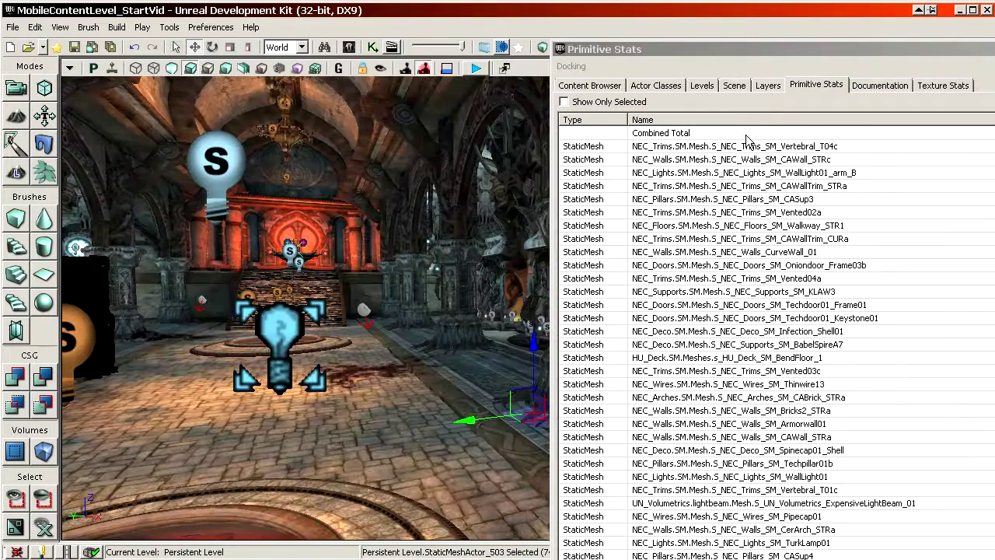
{"action": "double_click", "coordinate": [730, 146]}
{"action": "right_click_drag", "start_coordinate": [307, 276], "coordinate": [269, 319]}
{"action": "left_click_drag", "start_coordinate": [268, 319], "coordinate": [424, 280]}
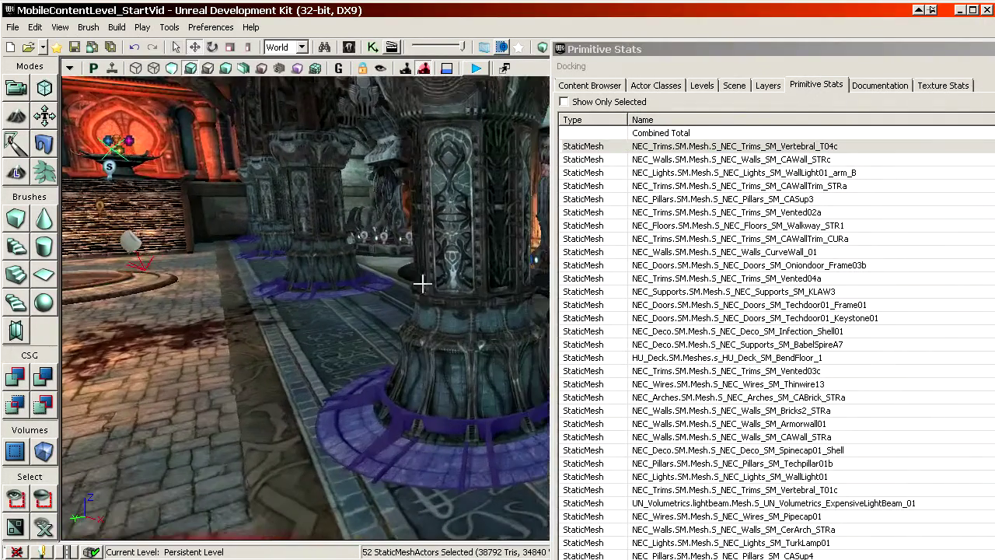
Check the full Primitive Stats columns, move the window aside again and view the selected floor trims throughout the hall
{"action": "left_click_drag", "start_coordinate": [790, 55], "coordinate": [531, 47]}
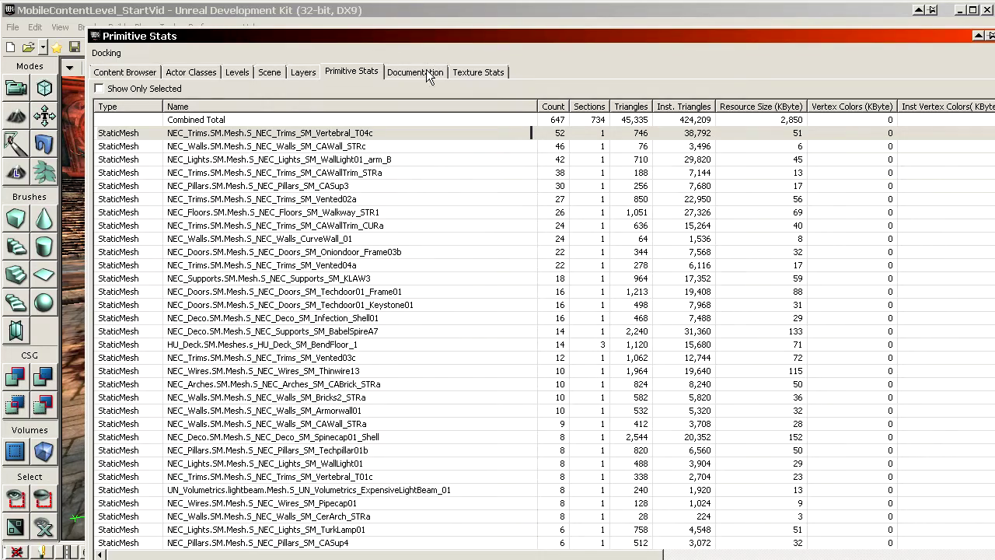
{"action": "double_click", "coordinate": [374, 38]}
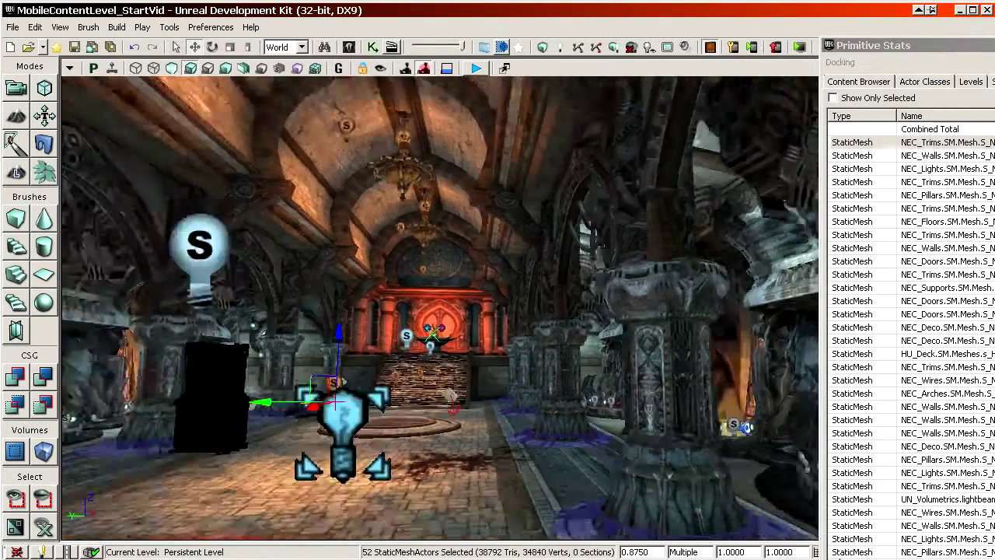
{"action": "left_click_drag", "start_coordinate": [440, 308], "coordinate": [392, 272]}
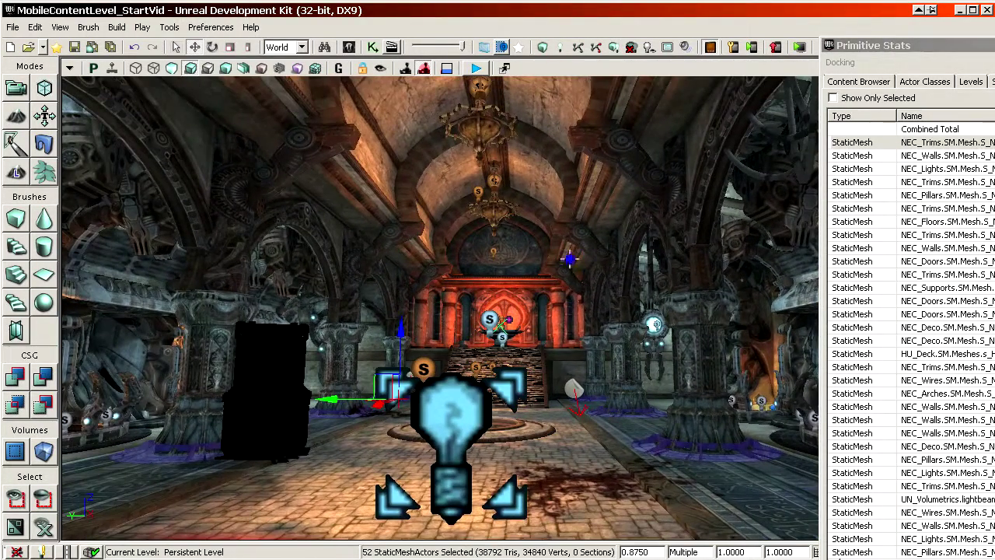
{"action": "key", "text": "Up"}
{"action": "left_click_drag", "start_coordinate": [393, 273], "coordinate": [373, 327]}
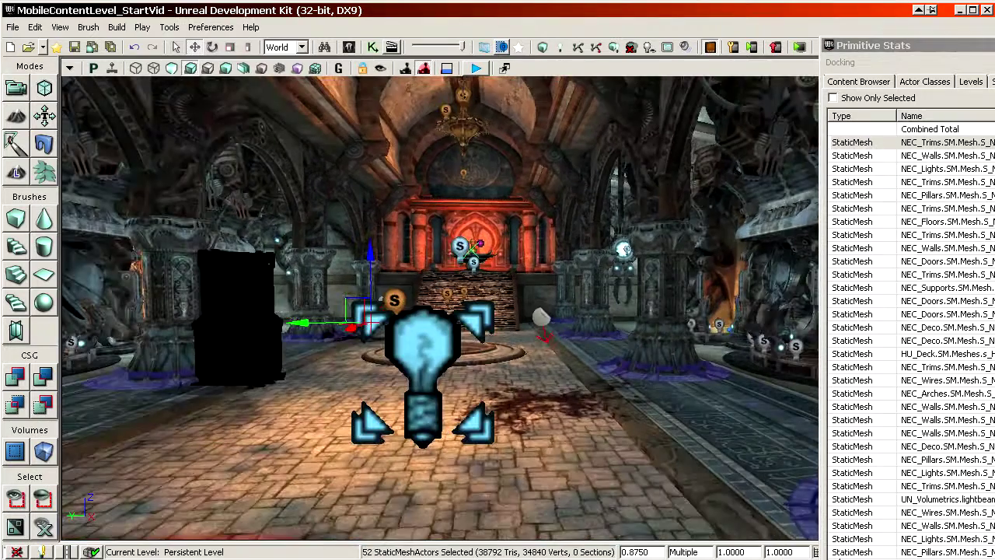
Compare the S_NEC_Trims_SM_Vertebral_T04c and S_NEC_Walls_SM_CAWall_STRc entries in Primitive Stats, then clear the window from the level view
{"action": "left_click_drag", "start_coordinate": [572, 339], "coordinate": [581, 331]}
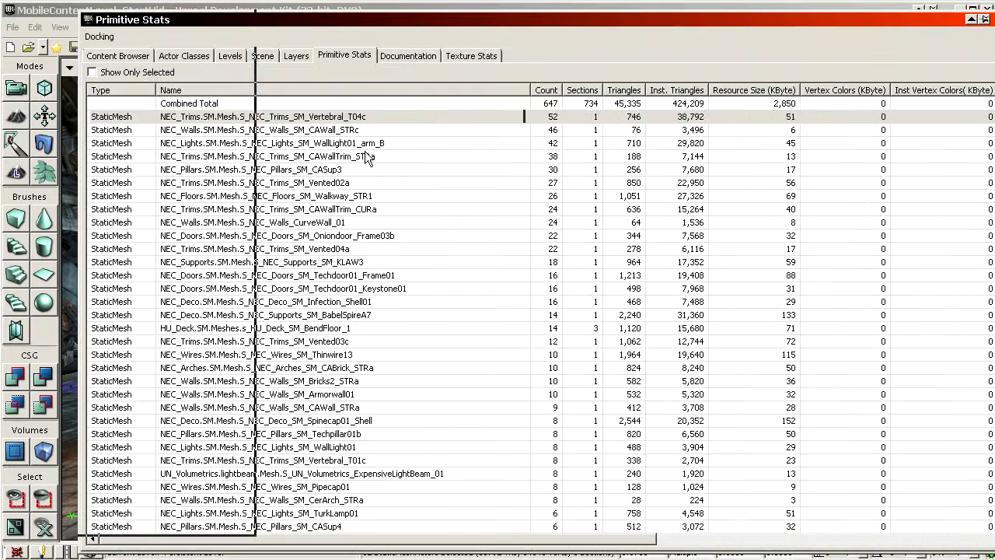
{"action": "left_click", "coordinate": [302, 143]}
{"action": "left_click", "coordinate": [327, 119]}
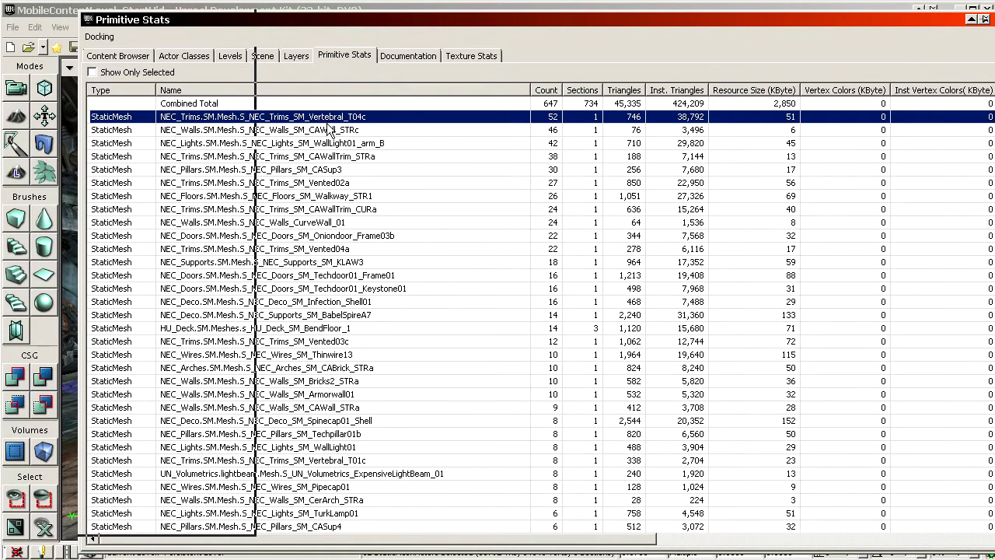
{"action": "left_click", "coordinate": [295, 131]}
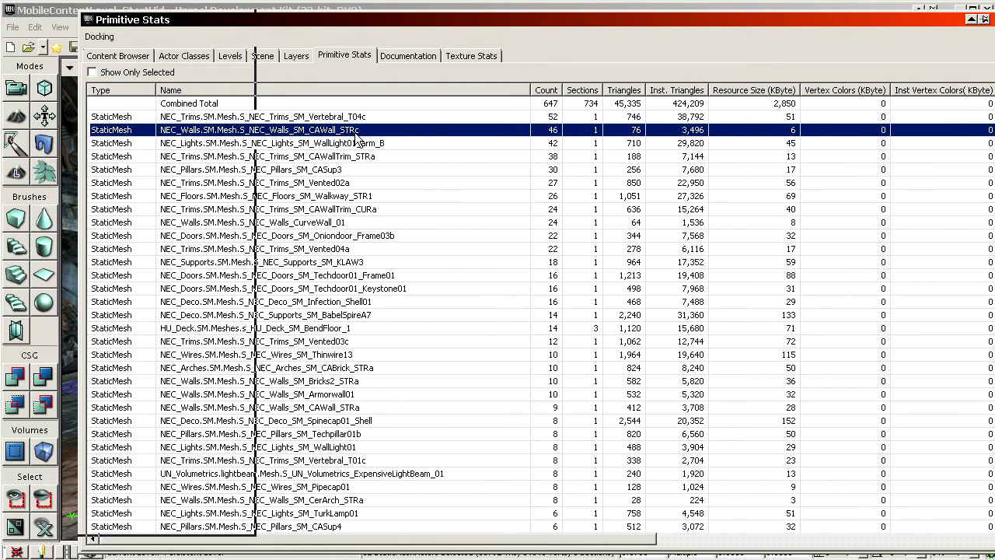
{"action": "left_click_drag", "start_coordinate": [369, 20], "coordinate": [994, 68]}
Look around the hall and select a single pillar and the support piece above it to examine them individually
{"action": "left_click_drag", "start_coordinate": [655, 241], "coordinate": [635, 254]}
{"action": "mouse_move", "coordinate": [634, 254]}
{"action": "right_mouse_down"}
{"action": "mouse_move", "coordinate": [621, 263]}
{"action": "mouse_move", "coordinate": [623, 249]}
{"action": "right_mouse_up"}
{"action": "left_click_drag", "start_coordinate": [624, 249], "coordinate": [632, 143]}
{"action": "right_click_drag", "start_coordinate": [632, 143], "coordinate": [665, 285]}
{"action": "left_click_drag", "start_coordinate": [666, 284], "coordinate": [673, 271]}
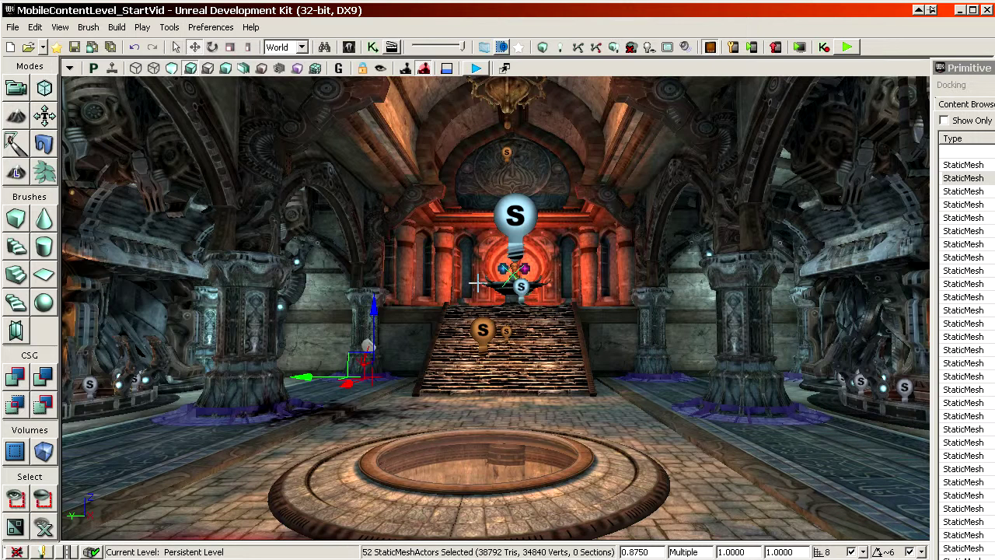
{"action": "left_click", "coordinate": [731, 251]}
{"action": "left_click", "coordinate": [720, 306]}
{"action": "left_click", "coordinate": [740, 287]}
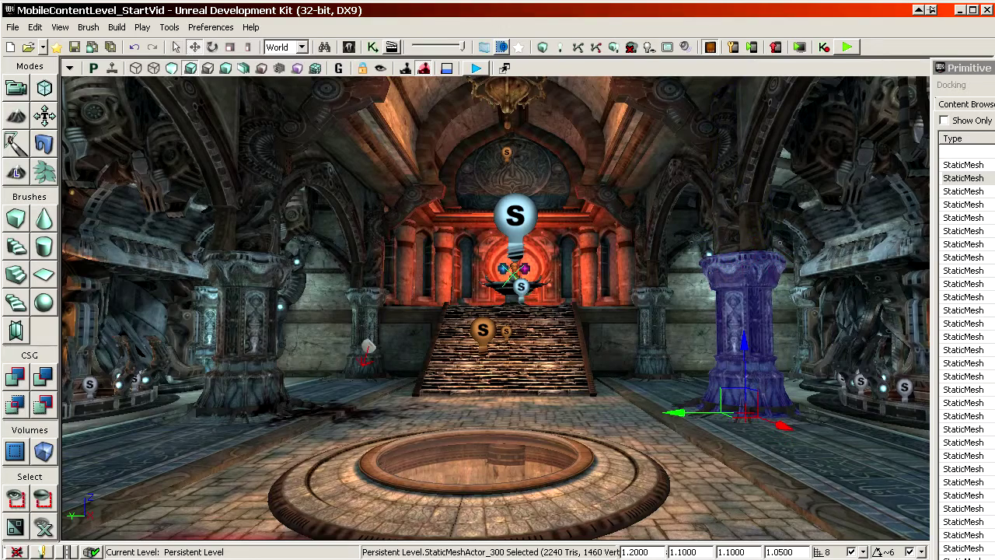
{"action": "left_click", "coordinate": [735, 220]}
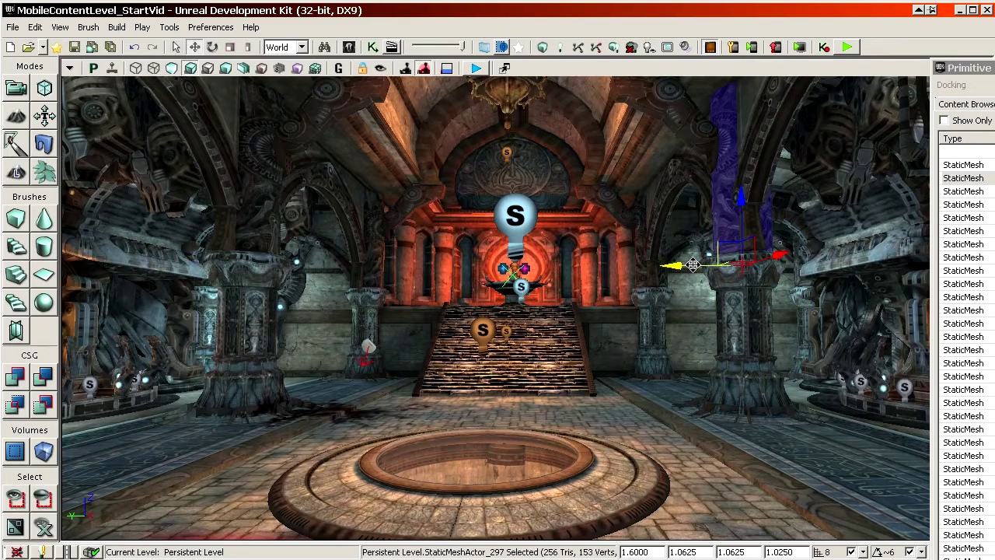
{"action": "left_click_drag", "start_coordinate": [632, 282], "coordinate": [583, 288]}
{"action": "left_click_drag", "start_coordinate": [574, 138], "coordinate": [574, 127]}
Select every placed instance of S_NEC_Walls_SM_CAWall_STRc from Primitive Stats and inspect the walls behind the pillars in unlit view
{"action": "left_click_drag", "start_coordinate": [982, 67], "coordinate": [218, 12]}
{"action": "double_click", "coordinate": [278, 122]}
{"action": "left_click_drag", "start_coordinate": [303, 16], "coordinate": [438, 17]}
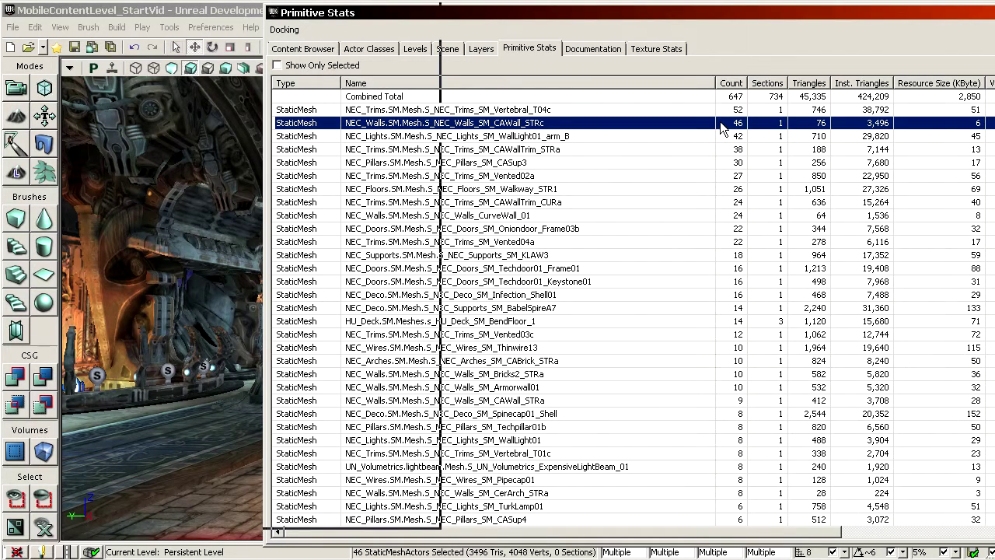
{"action": "left_click_drag", "start_coordinate": [459, 13], "coordinate": [994, 37]}
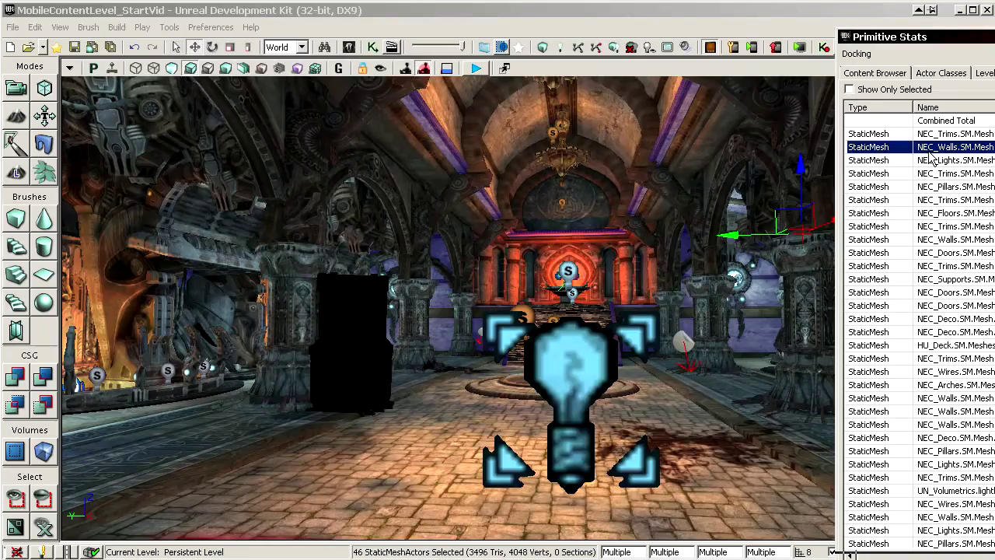
{"action": "left_click_drag", "start_coordinate": [469, 369], "coordinate": [653, 155]}
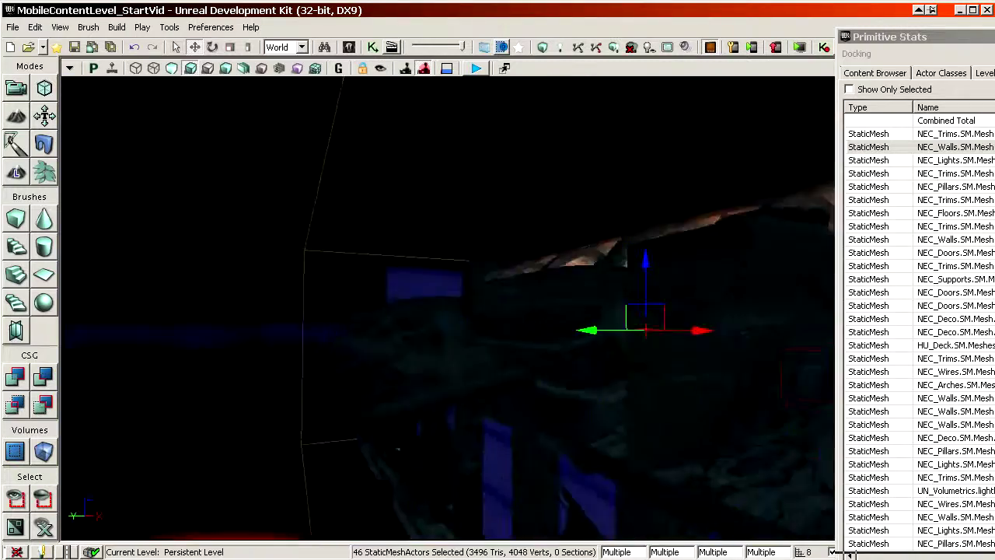
{"action": "right_click_drag", "start_coordinate": [448, 307], "coordinate": [599, 357]}
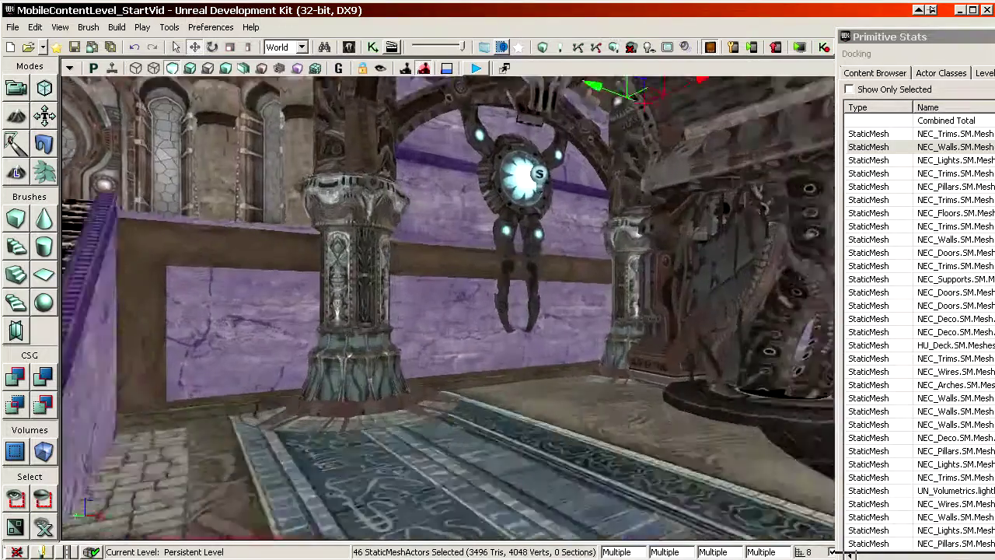
{"action": "left_click_drag", "start_coordinate": [484, 327], "coordinate": [484, 289]}
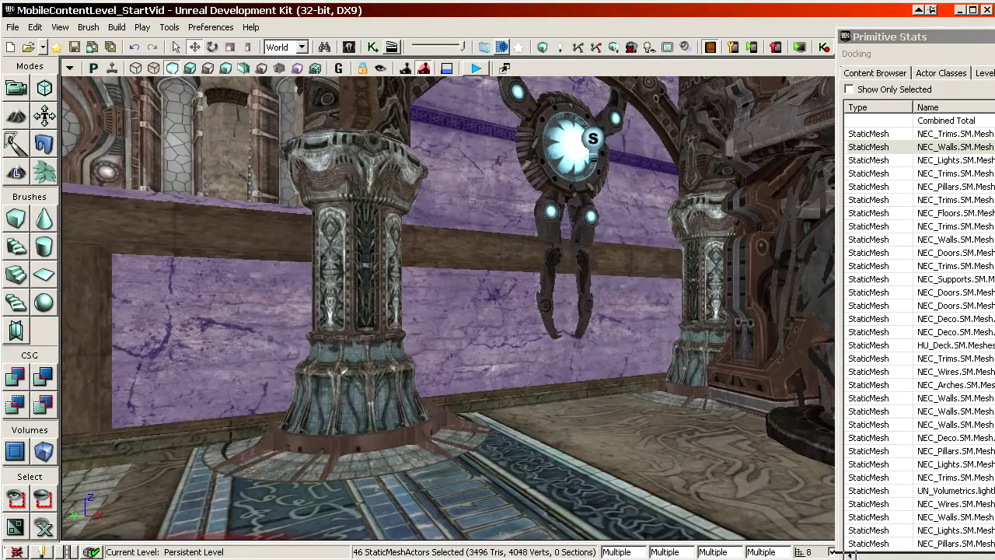
Export all selected wall instances as TempWalls.fbx into the HourencesCOMVideoProduction\temp folder on drive H
{"action": "right_click", "coordinate": [452, 115]}
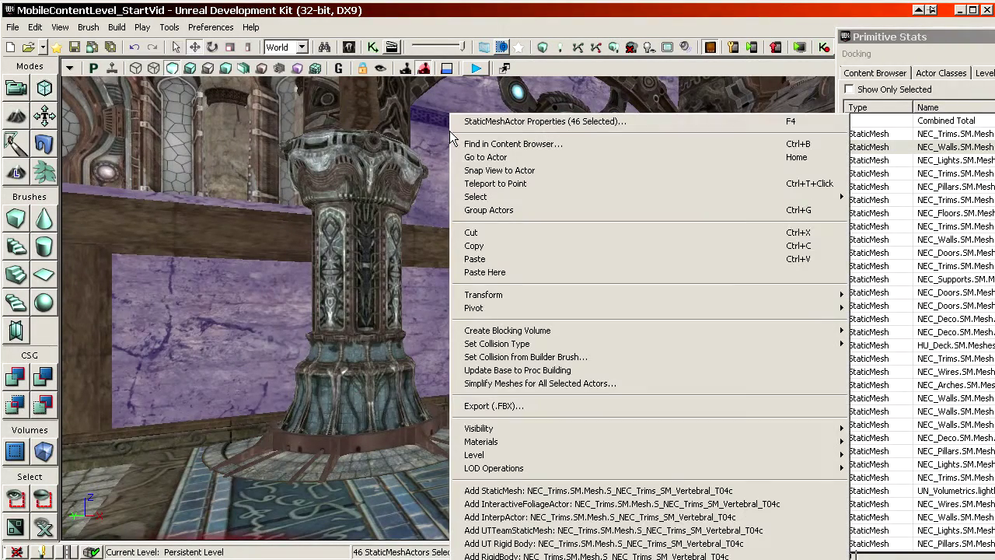
{"action": "left_click", "coordinate": [503, 404]}
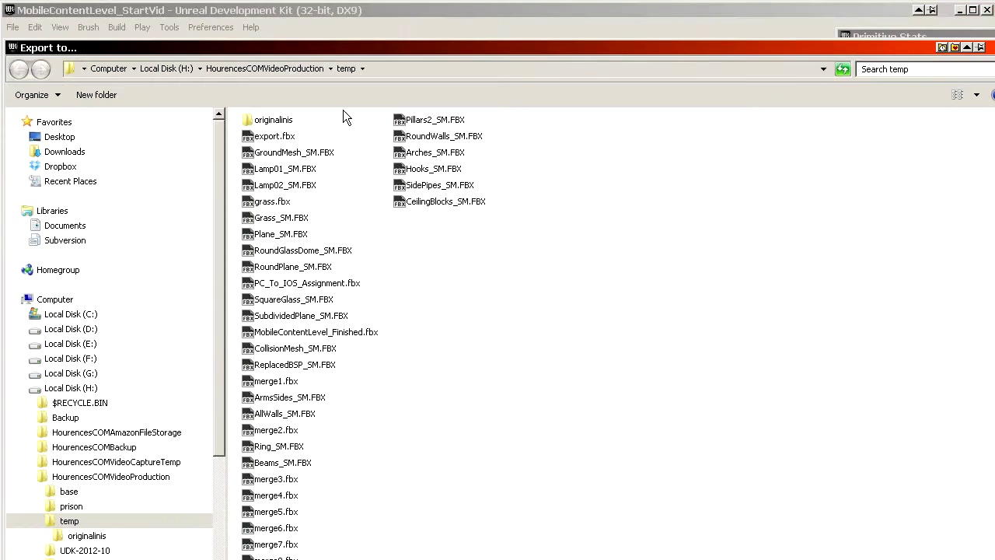
{"action": "left_click_drag", "start_coordinate": [370, 47], "coordinate": [242, 18]}
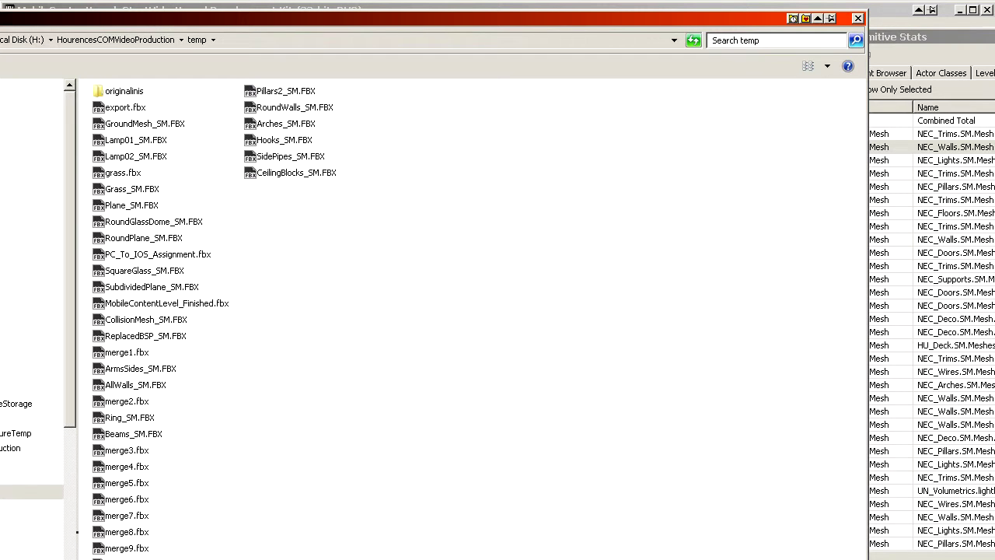
{"action": "key", "text": "Return"}
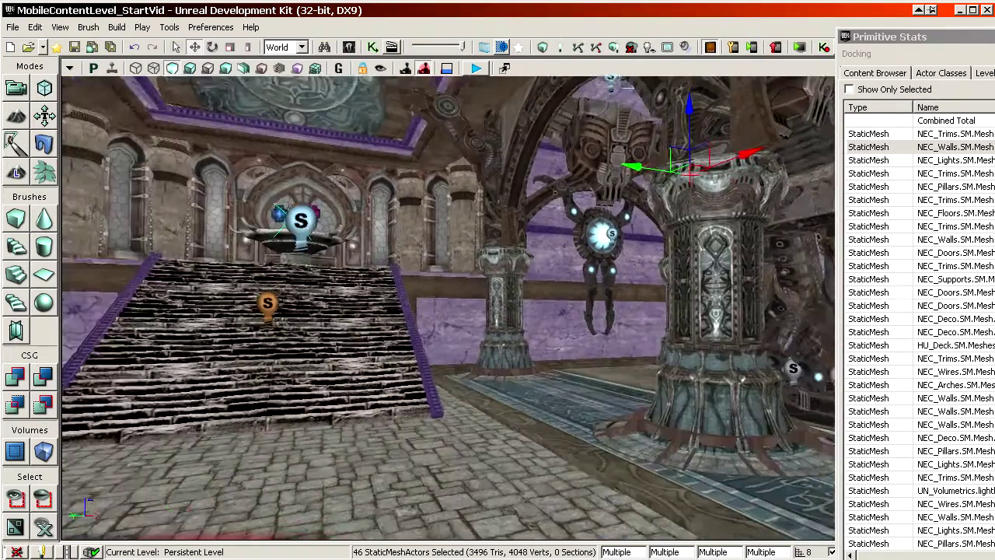
{"action": "left_click_drag", "start_coordinate": [333, 459], "coordinate": [364, 433]}
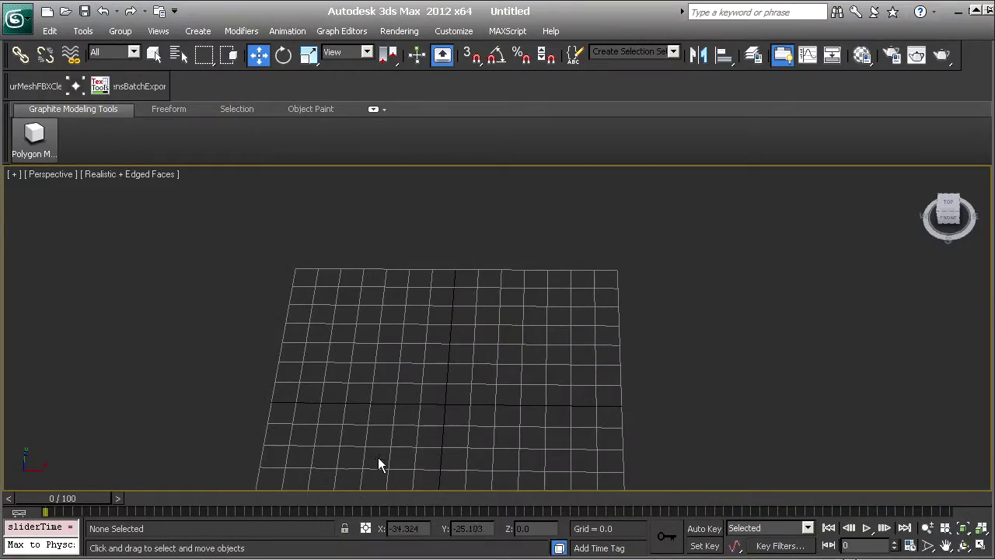
Switch to 3ds Max and import TempWalls.fbx from H:\HourencesCOMVideoProduction\temp with file units converted to centimeters
{"action": "middle_click_drag", "start_coordinate": [378, 461], "coordinate": [558, 296]}
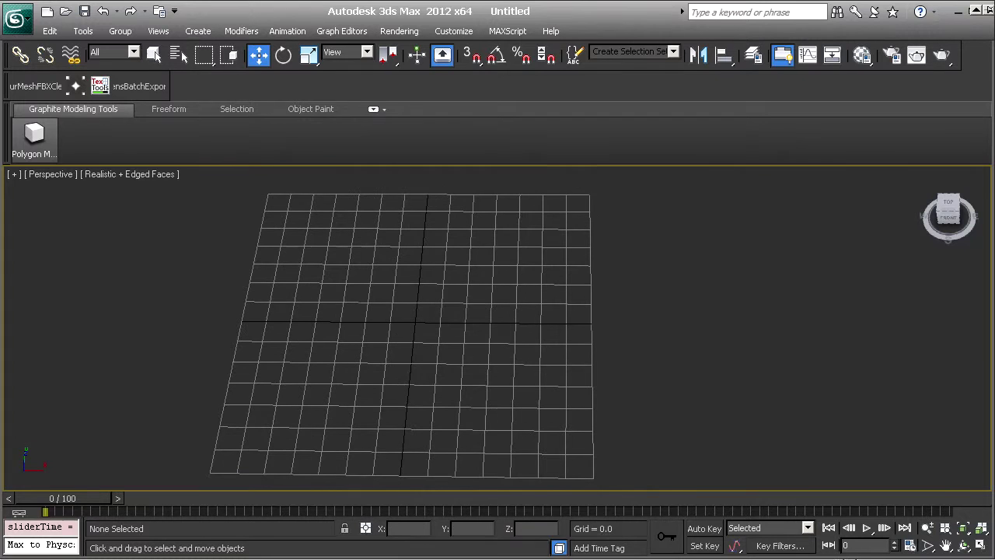
{"action": "left_click", "coordinate": [17, 18]}
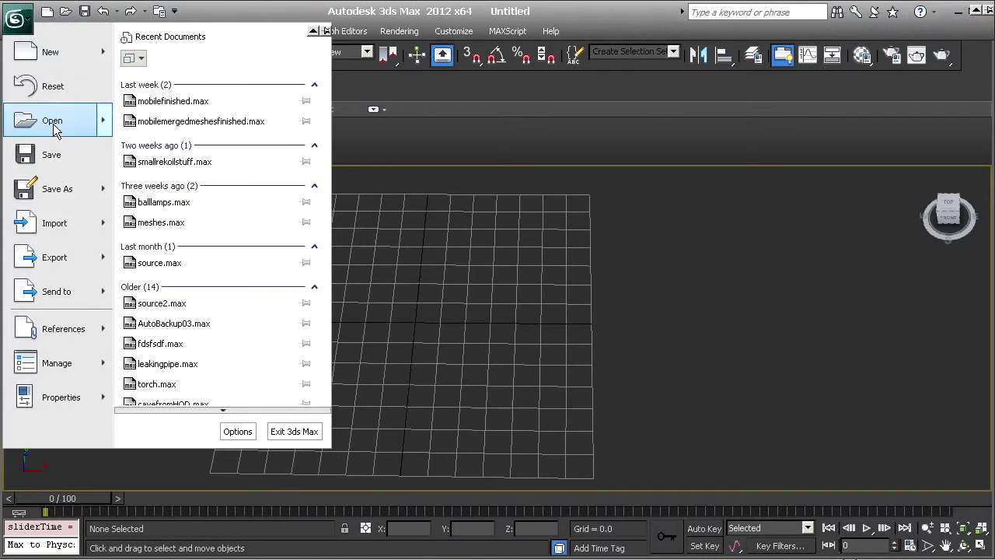
{"action": "left_click", "coordinate": [71, 224]}
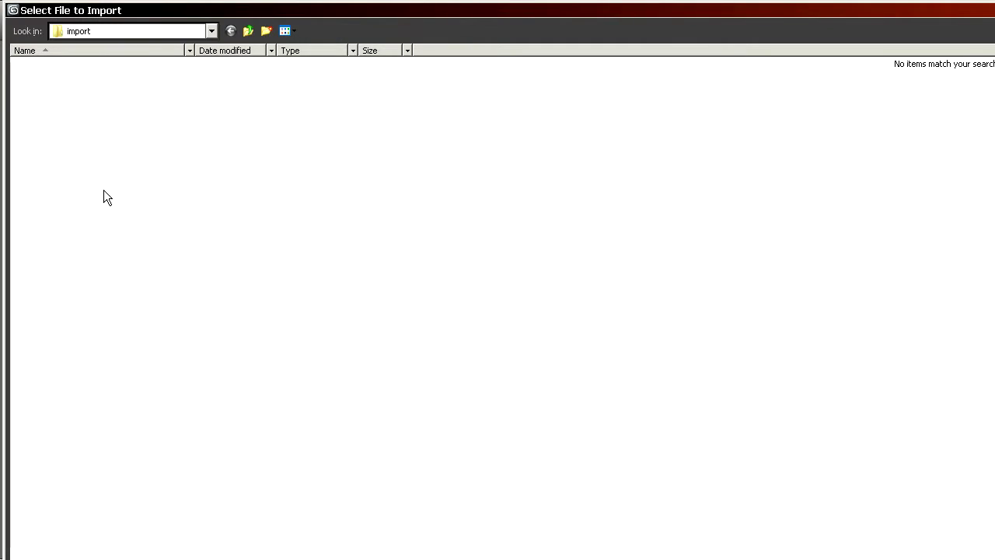
{"action": "left_click", "coordinate": [176, 32]}
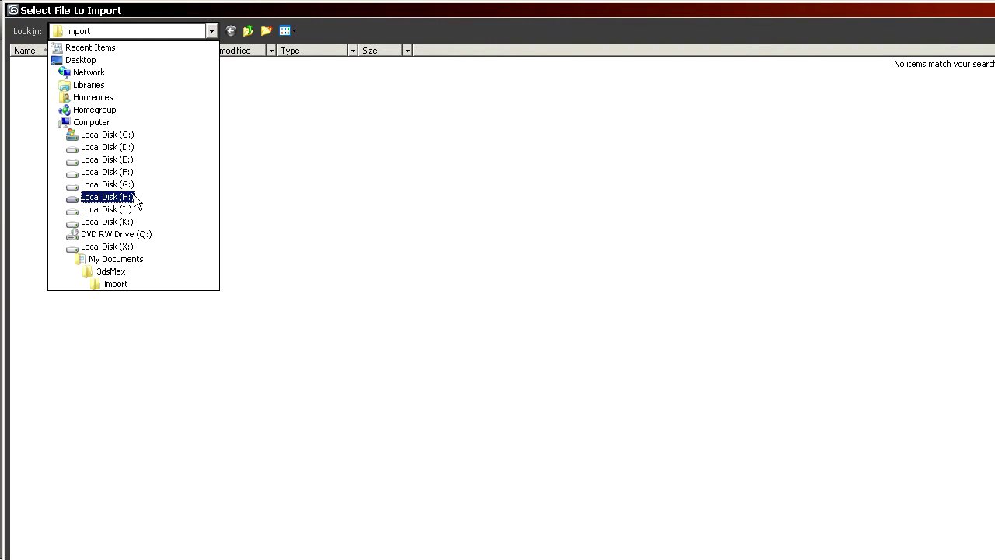
{"action": "left_click", "coordinate": [169, 195]}
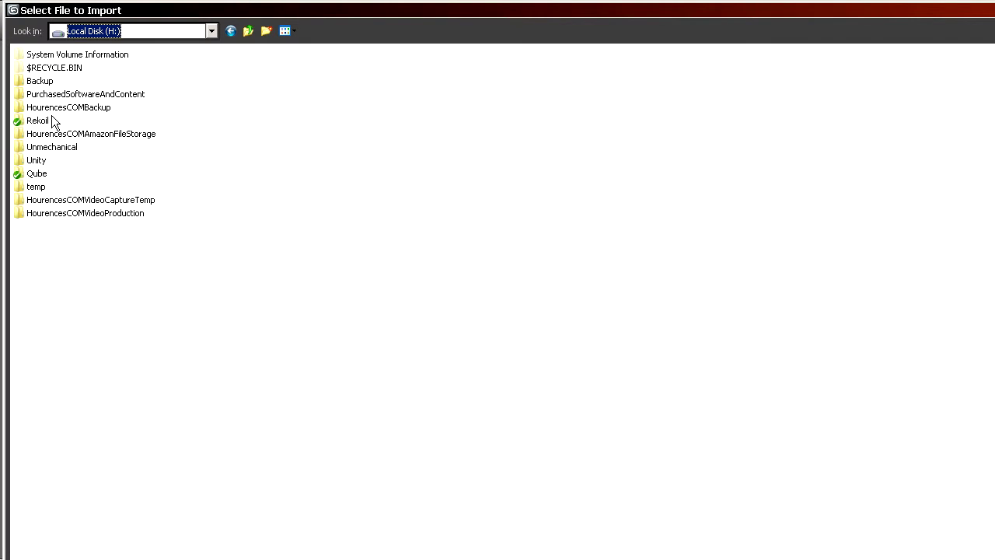
{"action": "double_click", "coordinate": [98, 213]}
{"action": "double_click", "coordinate": [39, 90]}
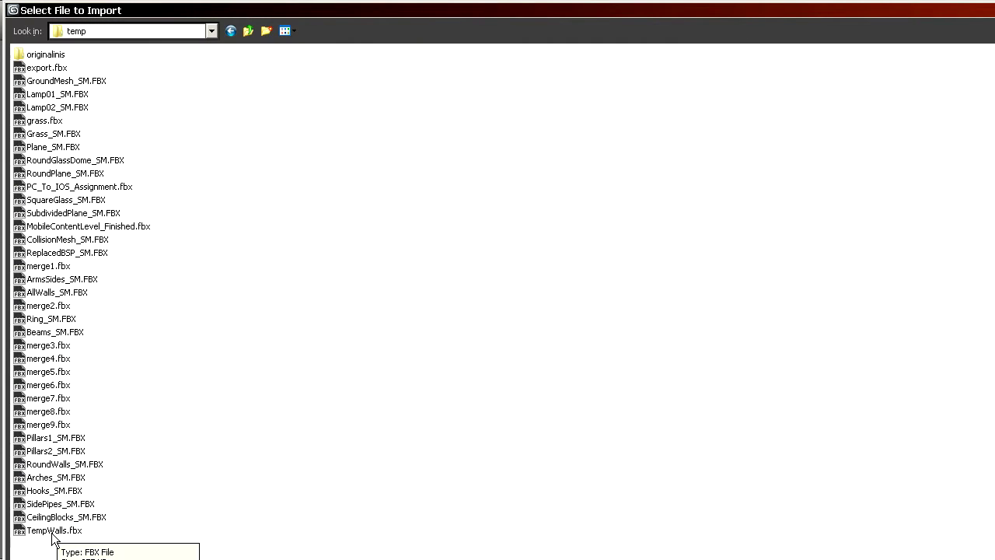
{"action": "double_click", "coordinate": [68, 528]}
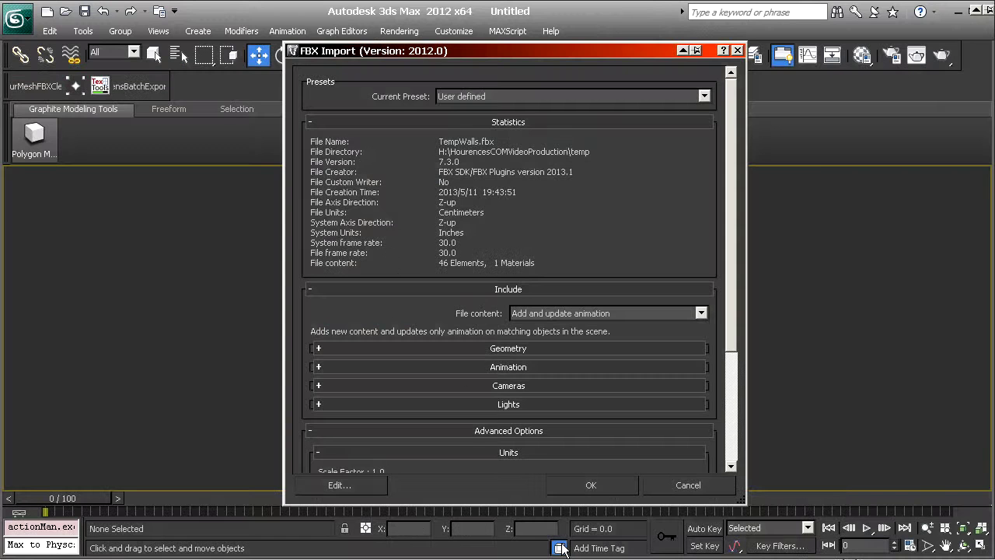
{"action": "left_click_drag", "start_coordinate": [728, 224], "coordinate": [700, 331]}
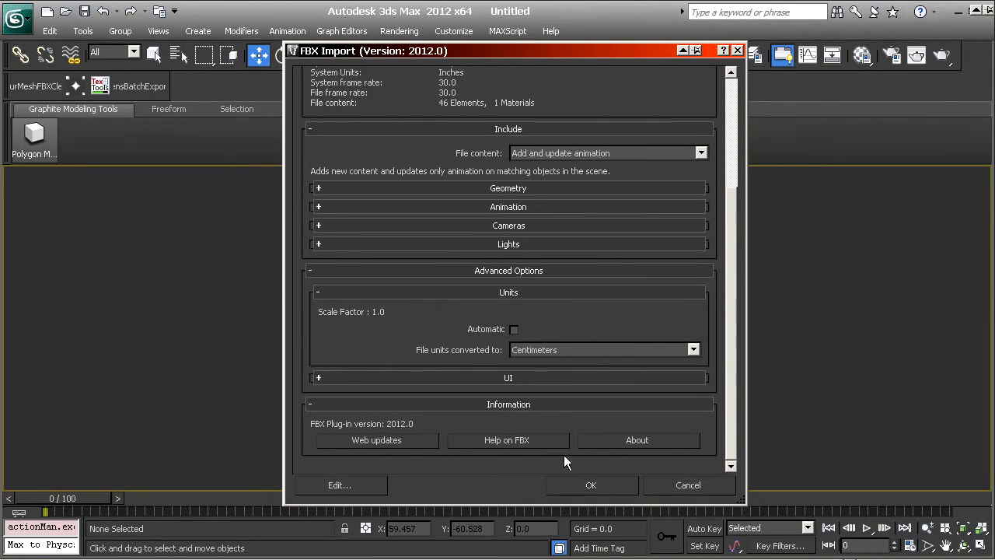
{"action": "left_click", "coordinate": [608, 484]}
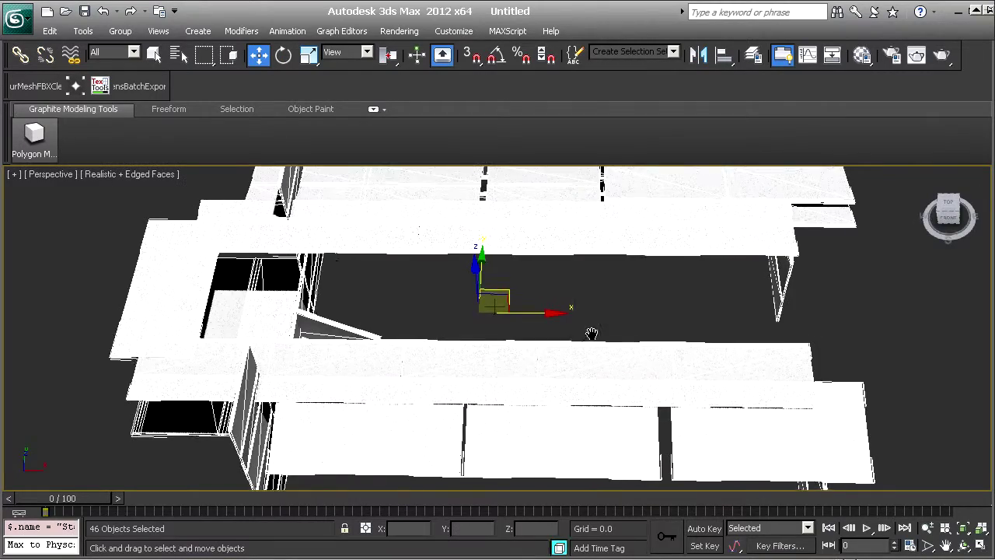
Change the perspective viewport to Shaded display and bring up the modifier settings beside the imported walls
{"action": "middle_click_drag", "start_coordinate": [591, 333], "coordinate": [652, 346]}
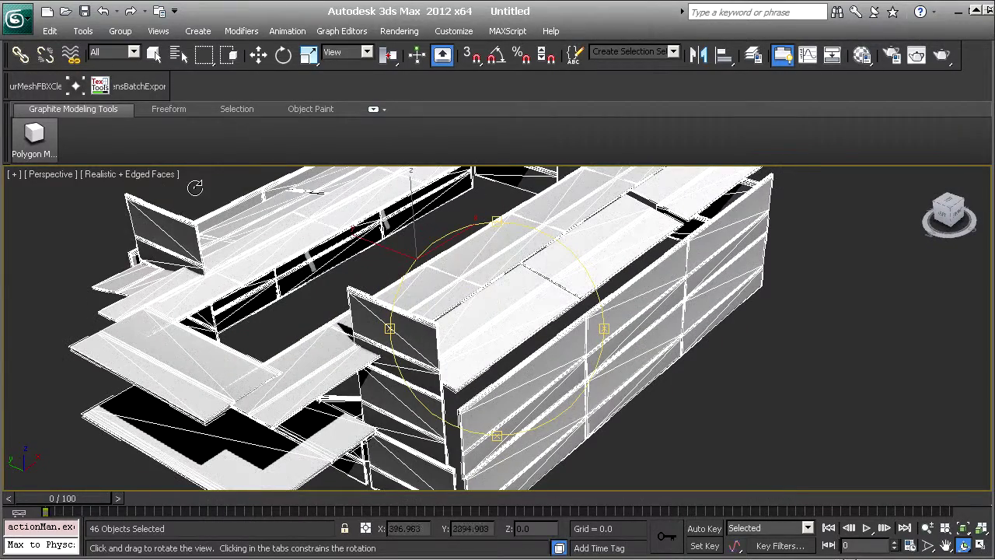
{"action": "left_click", "coordinate": [135, 174]}
{"action": "left_click", "coordinate": [177, 205]}
{"action": "mouse_move", "coordinate": [391, 329]}
{"action": "middle_mouse_down", "text": "alt"}
{"action": "mouse_move", "coordinate": [479, 356]}
{"action": "mouse_move", "coordinate": [381, 332]}
{"action": "mouse_move", "coordinate": [493, 366]}
{"action": "mouse_move", "coordinate": [422, 300]}
{"action": "mouse_move", "coordinate": [378, 304]}
{"action": "mouse_move", "coordinate": [449, 373]}
{"action": "mouse_move", "coordinate": [449, 347]}
{"action": "mouse_move", "coordinate": [684, 348]}
{"action": "mouse_move", "coordinate": [490, 324]}
{"action": "mouse_move", "coordinate": [529, 360]}
{"action": "middle_mouse_up", "text": "alt"}
{"action": "middle_click_drag", "start_coordinate": [427, 318], "coordinate": [468, 336]}
{"action": "left_click_drag", "start_coordinate": [682, 23], "coordinate": [727, 23]}
{"action": "middle_click_drag", "start_coordinate": [427, 284], "coordinate": [374, 333]}
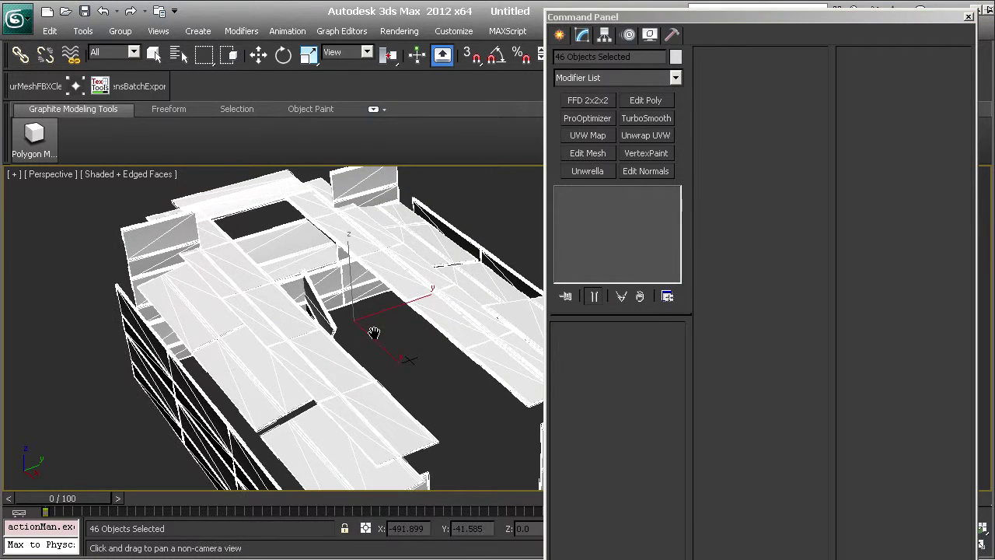
{"action": "middle_click_drag", "start_coordinate": [457, 332], "coordinate": [366, 304]}
{"action": "scroll", "coordinate": [376, 335], "scroll_direction": "down", "scroll_amount": 2}
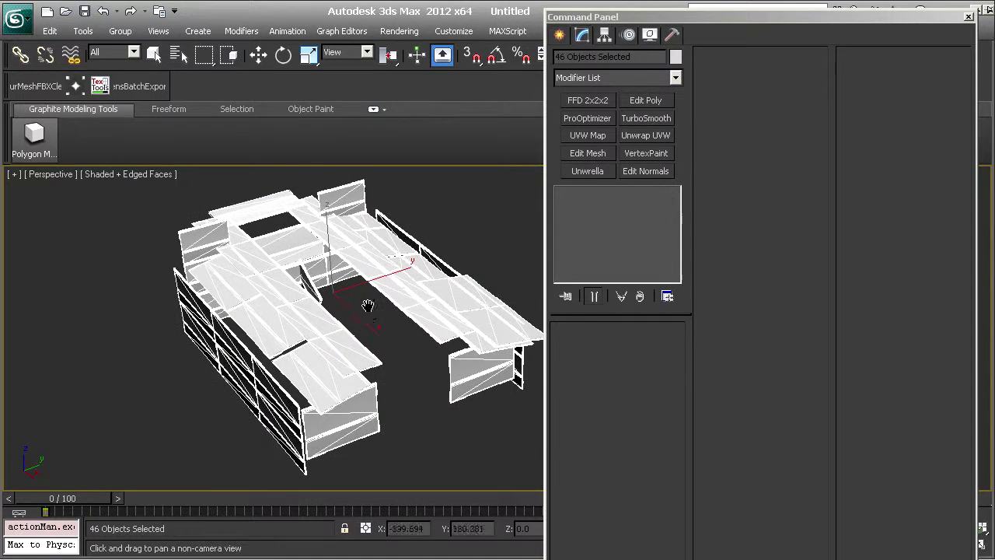
Apply an Edit Poly modifier to all the imported wall meshes together
{"action": "left_click", "coordinate": [653, 101]}
{"action": "middle_click_drag", "start_coordinate": [352, 298], "coordinate": [339, 322]}
{"action": "middle_click_drag", "start_coordinate": [386, 300], "coordinate": [378, 245]}
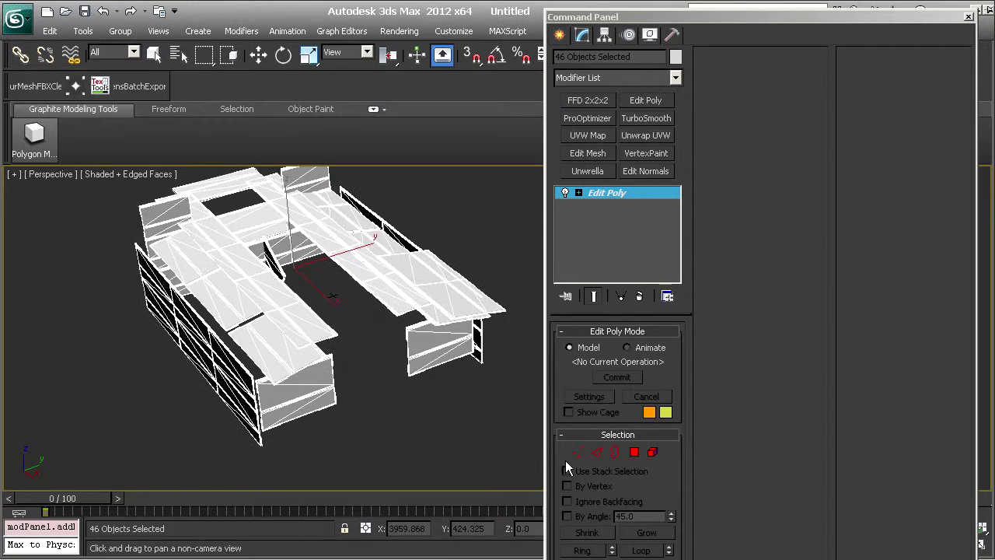
Select all vertices of the imported walls at the Edit Poly vertex level
{"action": "left_click", "coordinate": [578, 452]}
{"action": "key", "text": "w"}
{"action": "scroll", "coordinate": [406, 404], "scroll_direction": "down", "scroll_amount": 3}
{"action": "scroll", "coordinate": [405, 404], "scroll_direction": "down", "scroll_amount": 2}
{"action": "left_click_drag", "start_coordinate": [515, 417], "coordinate": [200, 202]}
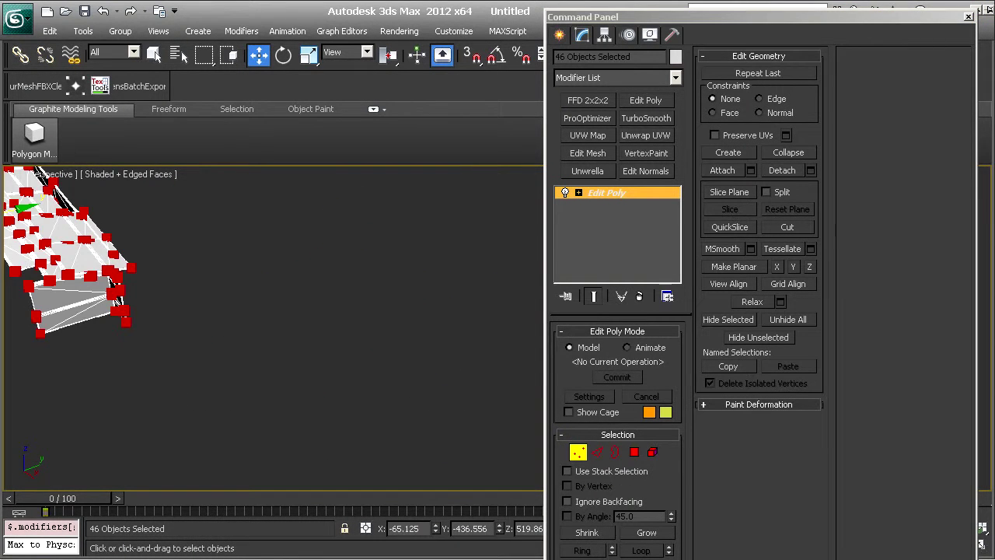
{"action": "scroll", "coordinate": [300, 288], "scroll_direction": "up", "scroll_amount": 5}
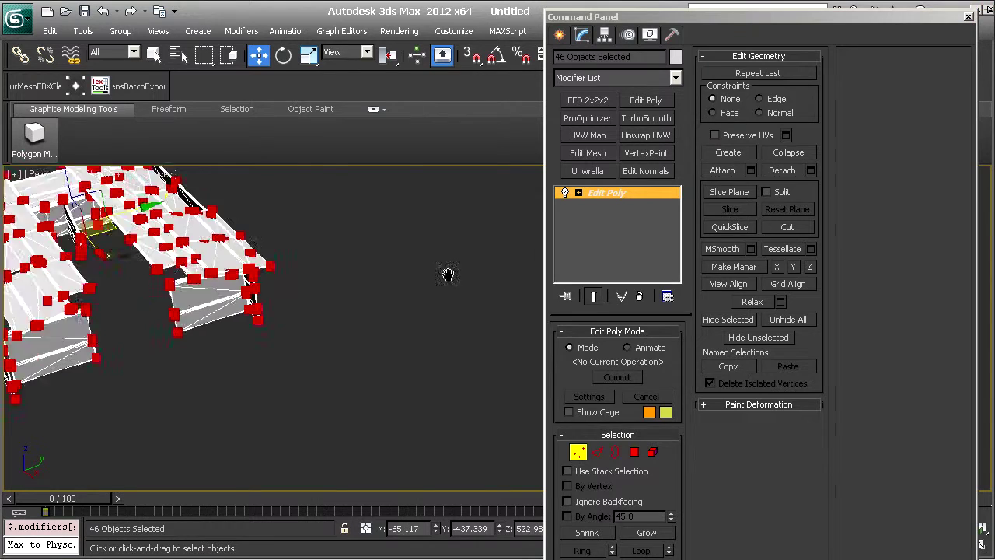
{"action": "middle_click_drag", "start_coordinate": [335, 294], "coordinate": [369, 362]}
{"action": "scroll", "coordinate": [367, 359], "scroll_direction": "up", "scroll_amount": 3}
{"action": "scroll", "coordinate": [349, 355], "scroll_direction": "down", "scroll_amount": 5}
{"action": "middle_click_drag", "start_coordinate": [451, 384], "coordinate": [486, 387]}
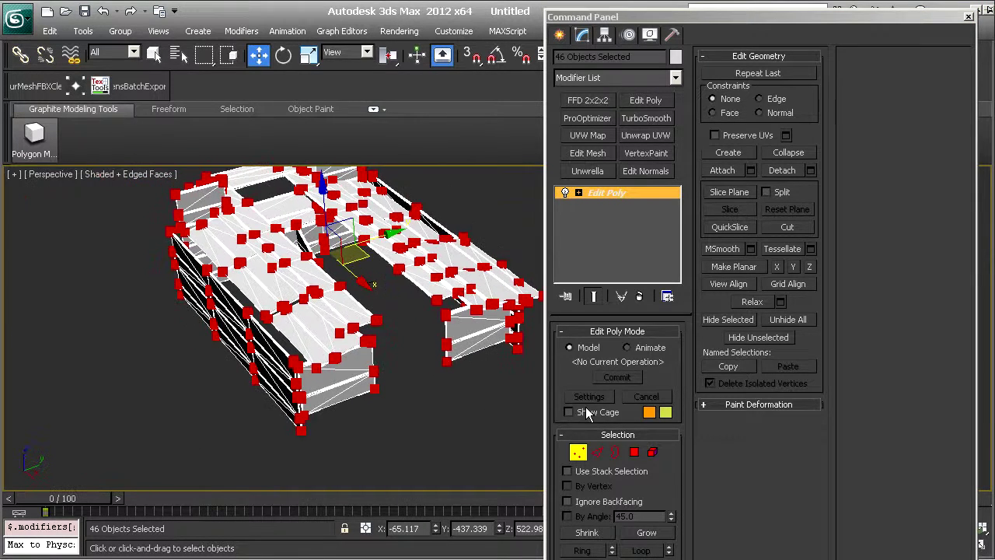
Select all elements of the wall meshes and auto-smooth them with a threshold of 45
{"action": "left_click", "coordinate": [652, 452]}
{"action": "scroll", "coordinate": [482, 403], "scroll_direction": "down", "scroll_amount": 3}
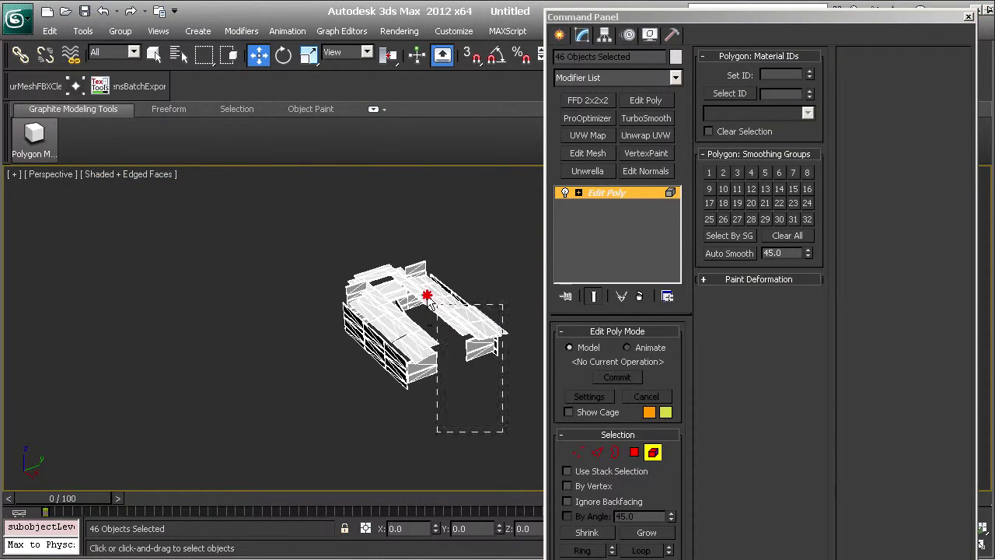
{"action": "left_click", "coordinate": [408, 264]}
{"action": "left_click_drag", "start_coordinate": [283, 242], "coordinate": [628, 473]}
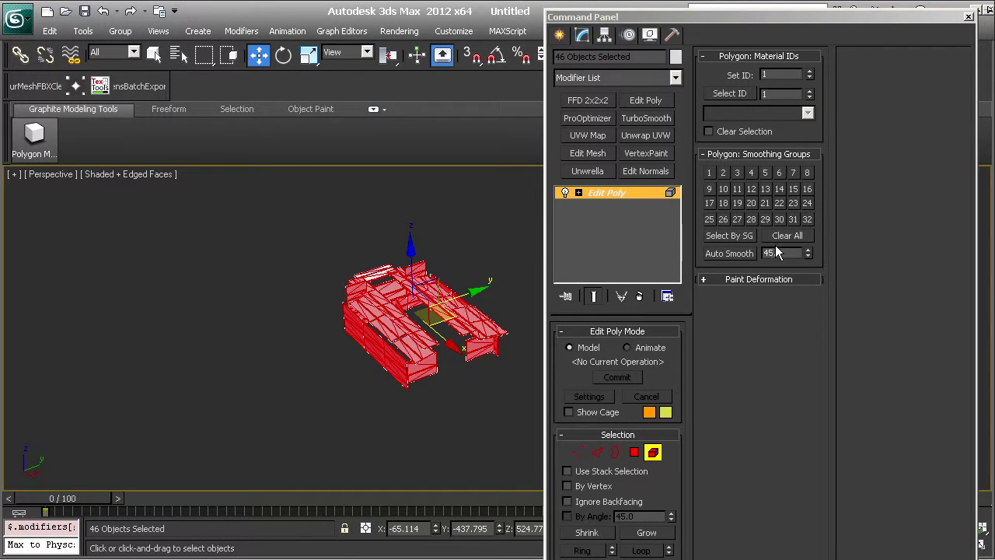
{"action": "left_click", "coordinate": [741, 255]}
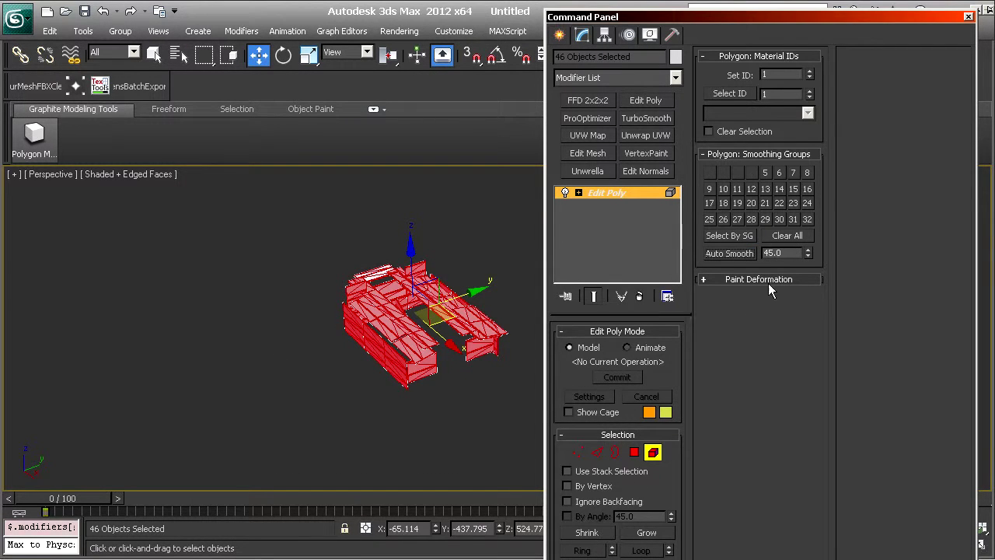
Select the upper polygon of an end wall and toggle its smoothing group 3 off and back on
{"action": "left_click", "coordinate": [291, 292]}
{"action": "scroll", "coordinate": [395, 304], "scroll_direction": "up", "scroll_amount": 8}
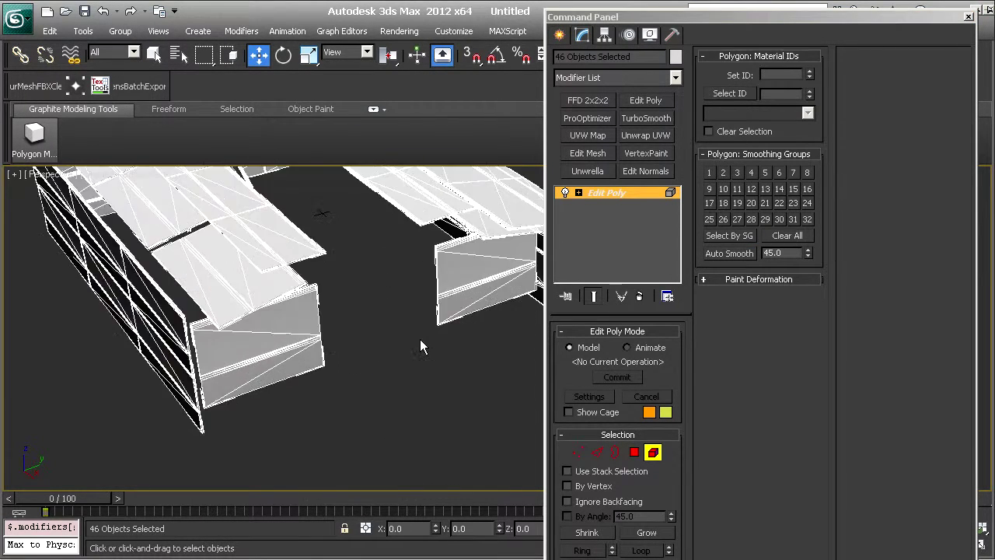
{"action": "scroll", "coordinate": [424, 349], "scroll_direction": "down", "scroll_amount": 6}
{"action": "left_click", "coordinate": [634, 452]}
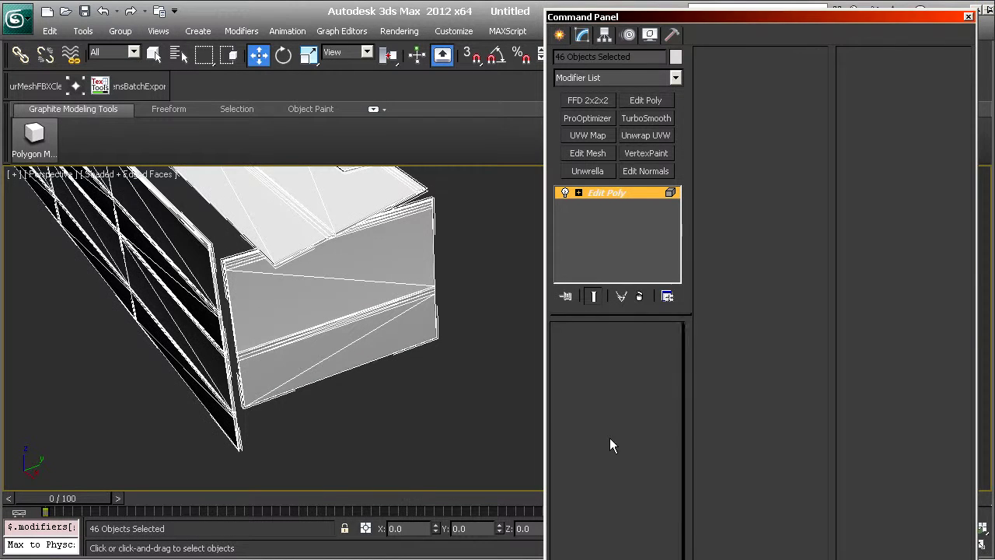
{"action": "left_click", "coordinate": [391, 273]}
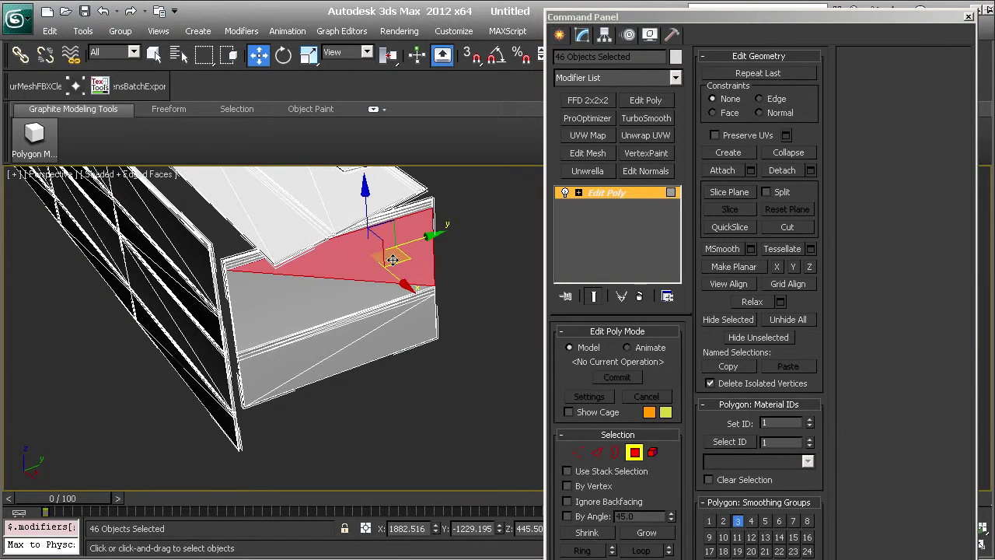
{"action": "left_click", "coordinate": [738, 521]}
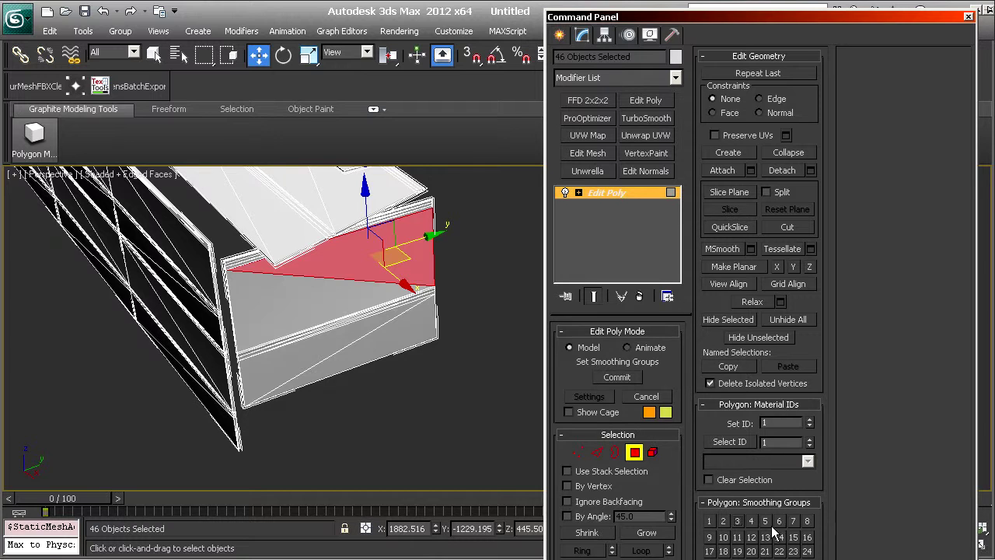
{"action": "left_click", "coordinate": [738, 523]}
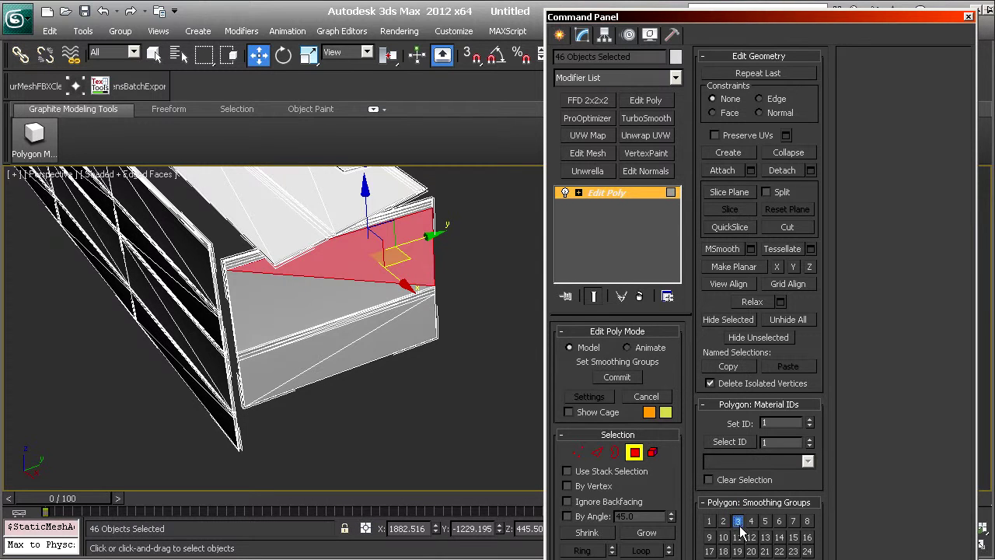
{"action": "left_click", "coordinate": [440, 343]}
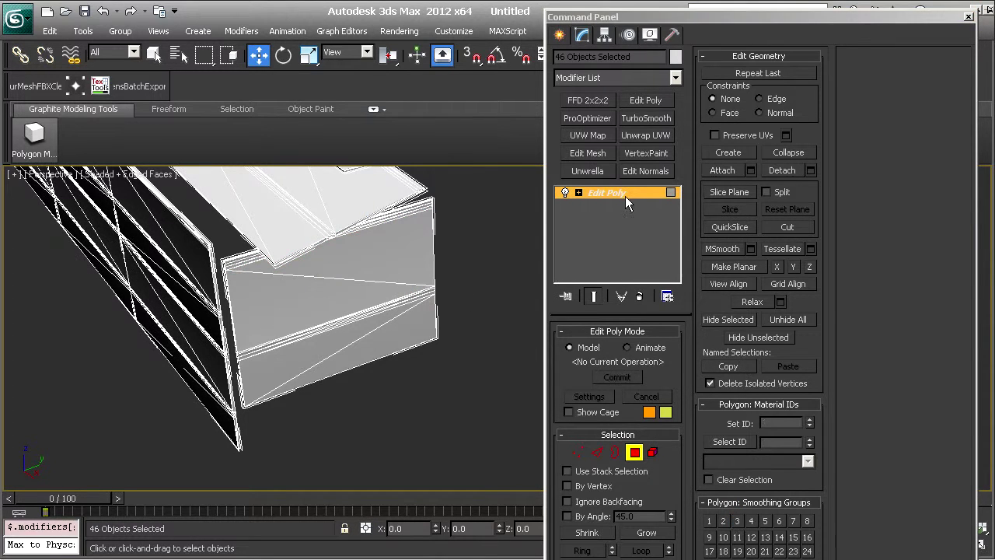
Select only the other end wall mesh and add a second Edit Poly modifier to it
{"action": "left_click_drag", "start_coordinate": [644, 17], "coordinate": [694, 19]}
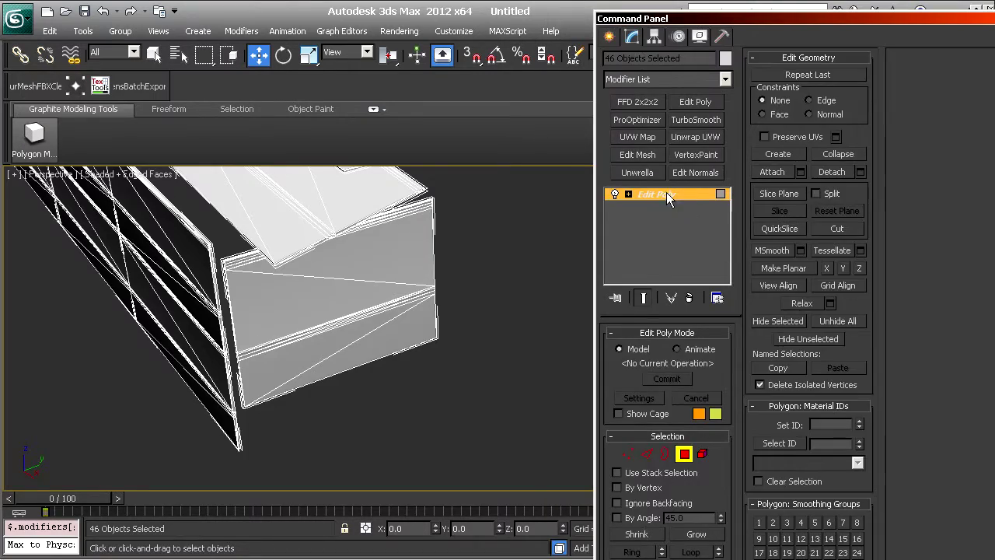
{"action": "middle_click_drag", "start_coordinate": [440, 330], "coordinate": [230, 380]}
{"action": "left_click", "coordinate": [263, 378]}
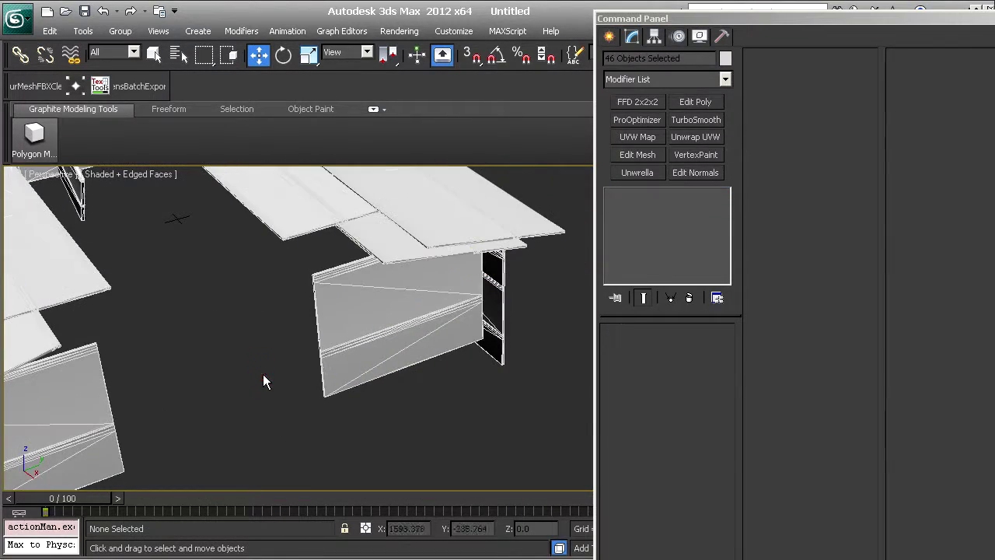
{"action": "left_click", "coordinate": [353, 315]}
{"action": "scroll", "coordinate": [292, 378], "scroll_direction": "down", "scroll_amount": 3}
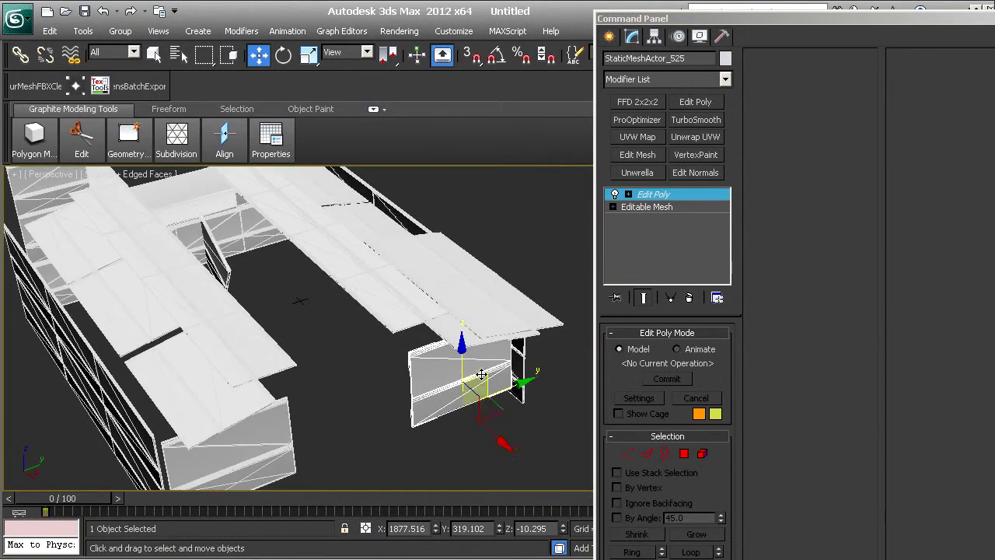
{"action": "middle_click_drag", "start_coordinate": [416, 338], "coordinate": [486, 312], "text": "alt"}
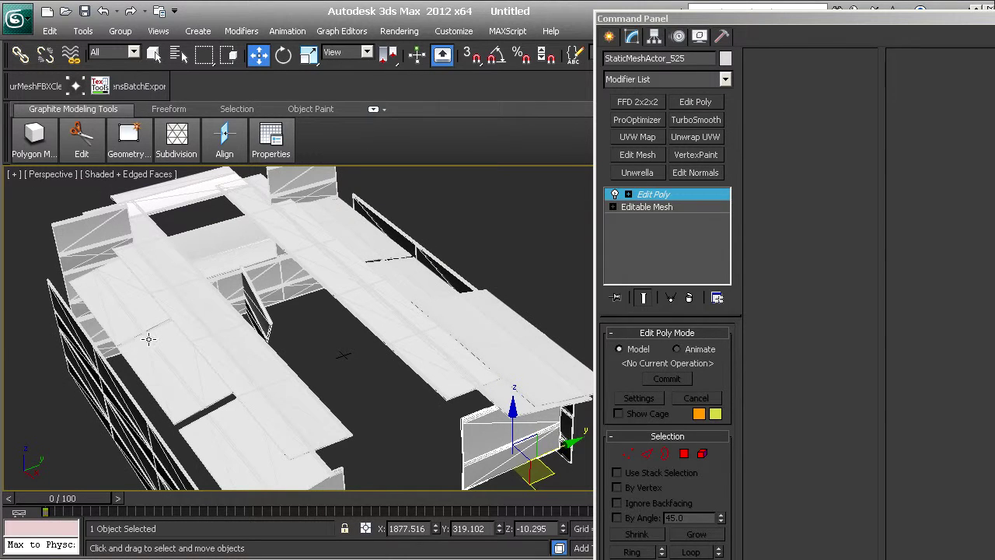
{"action": "left_click", "coordinate": [696, 102]}
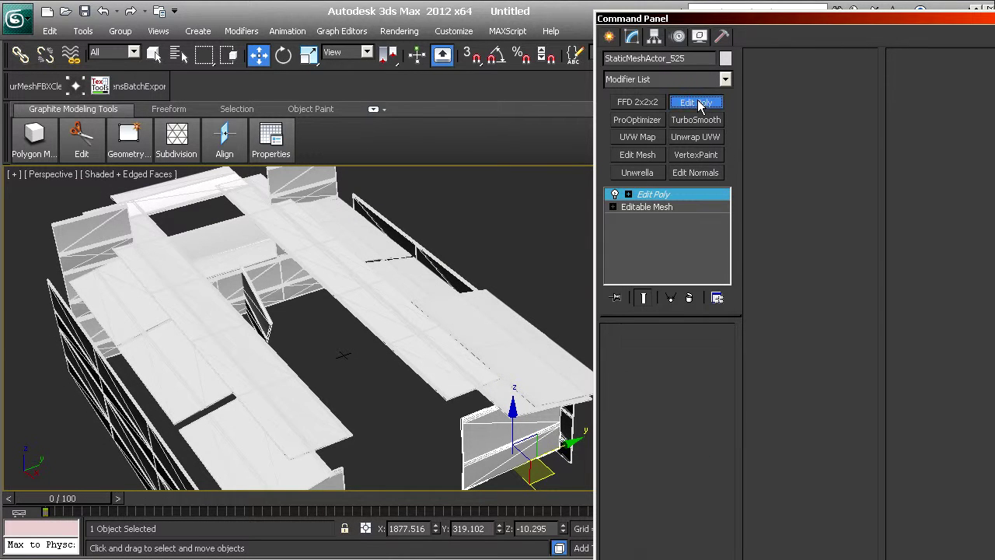
{"action": "middle_click_drag", "start_coordinate": [418, 344], "coordinate": [466, 341], "text": "alt"}
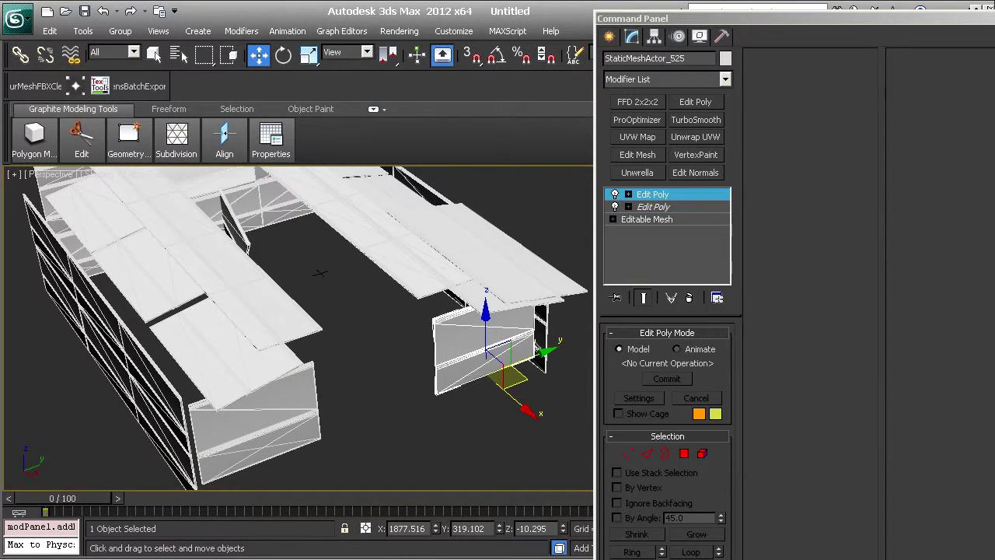
Attach all the remaining wall meshes to the selected end wall through the attach list
{"action": "mouse_move", "coordinate": [709, 19]}
{"action": "left_mouse_down"}
{"action": "mouse_move", "coordinate": [709, 383]}
{"action": "mouse_move", "coordinate": [709, 26]}
{"action": "left_mouse_up"}
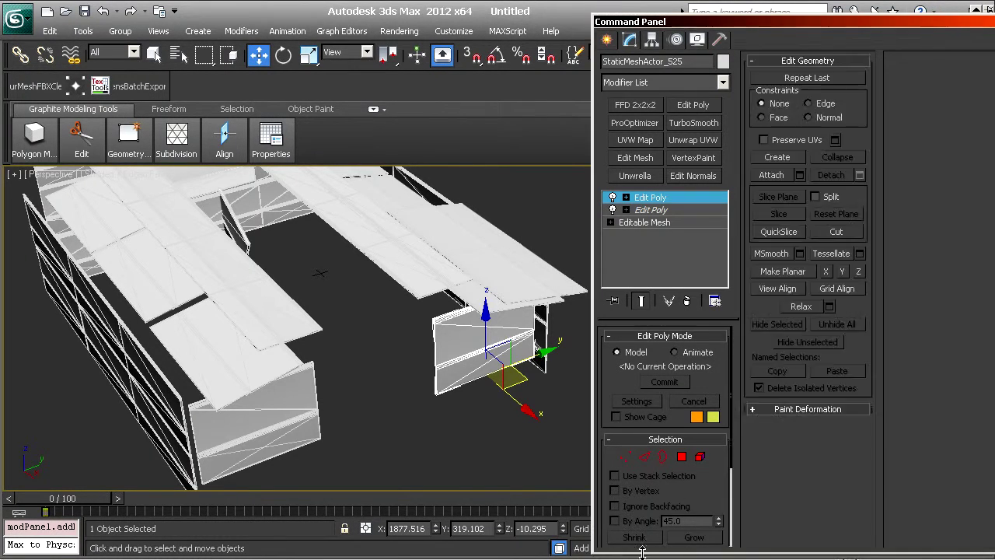
{"action": "left_click", "coordinate": [800, 175]}
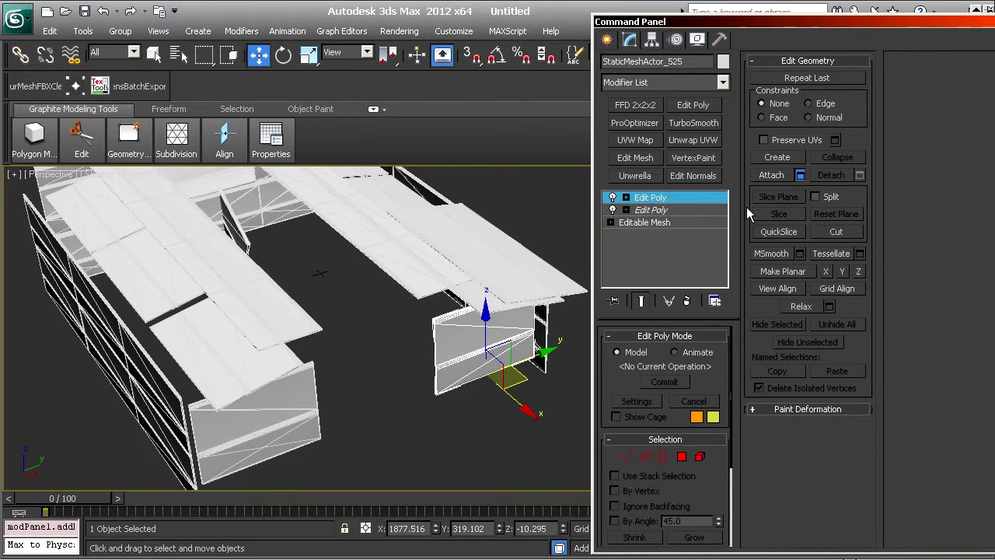
{"action": "left_click_drag", "start_coordinate": [716, 191], "coordinate": [537, 92]}
{"action": "left_click", "coordinate": [578, 215]}
{"action": "key", "text": "ctrl+a"}
{"action": "key", "text": "ctrl+a"}
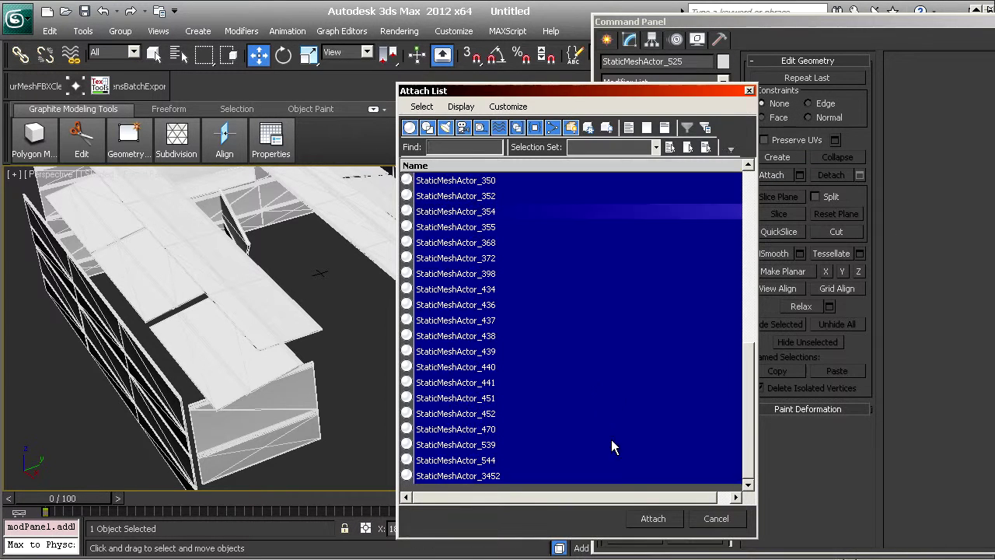
{"action": "left_click", "coordinate": [655, 519]}
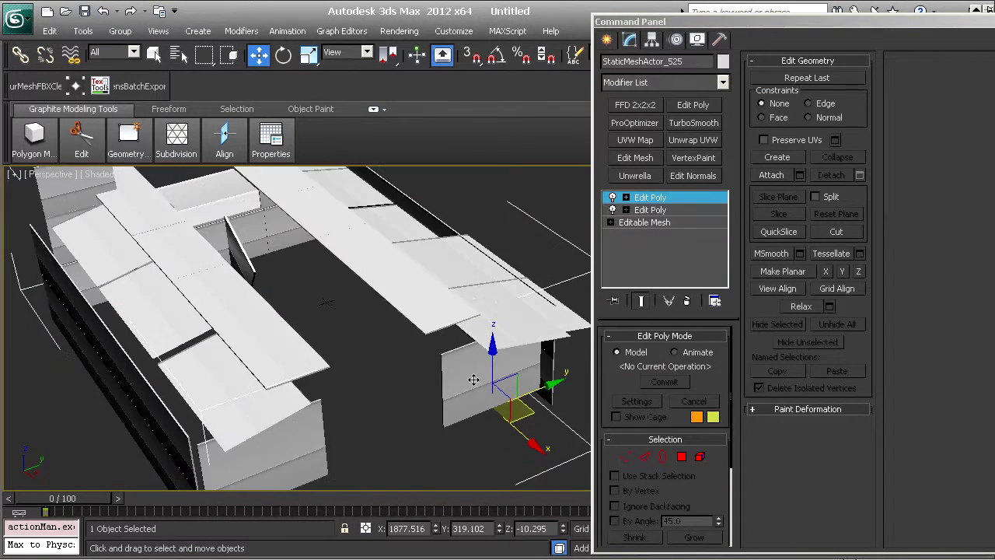
Apply Unwrap UVW to the merged wall mesh on map channel 2 and open its UV editor
{"action": "key", "text": "z"}
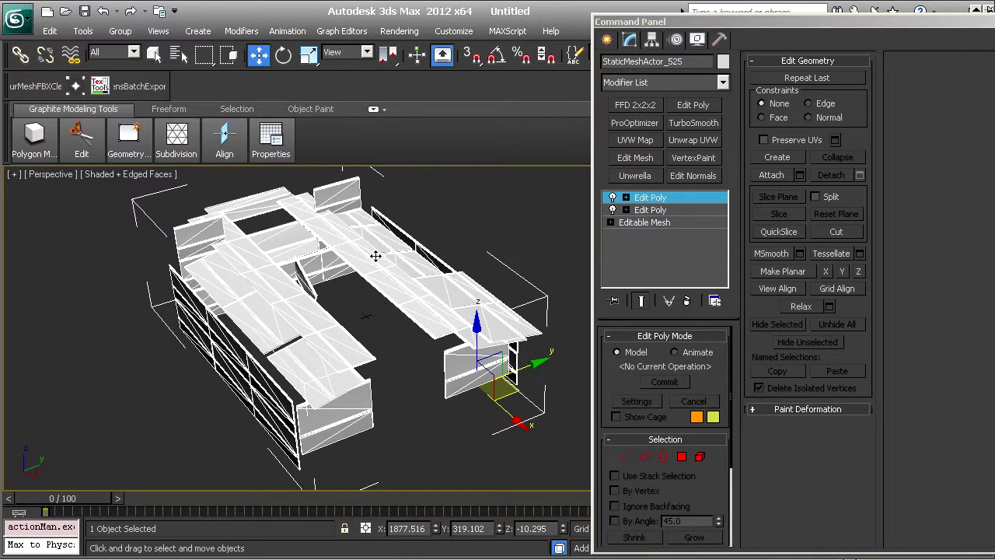
{"action": "left_click", "coordinate": [694, 141]}
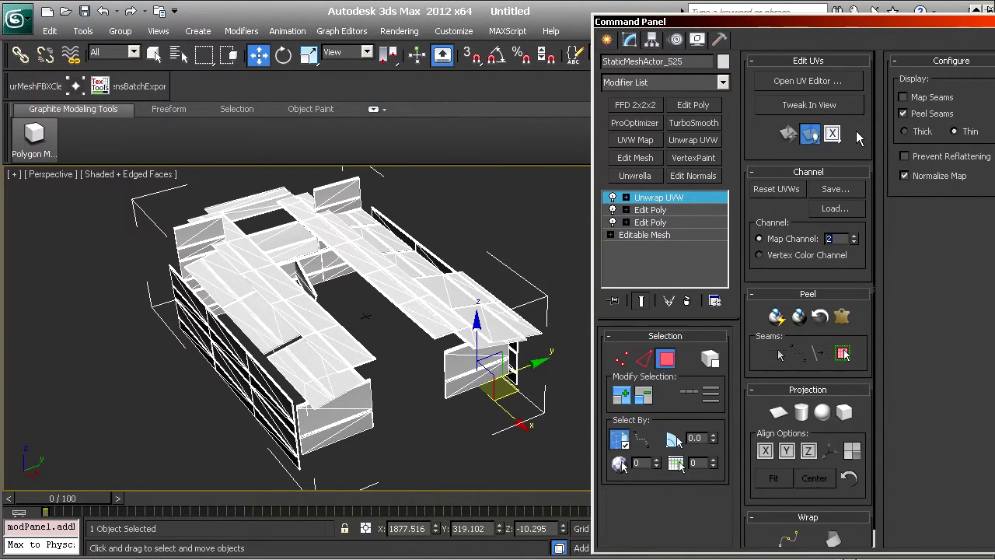
{"action": "left_click", "coordinate": [837, 239]}
{"action": "left_click", "coordinate": [803, 84]}
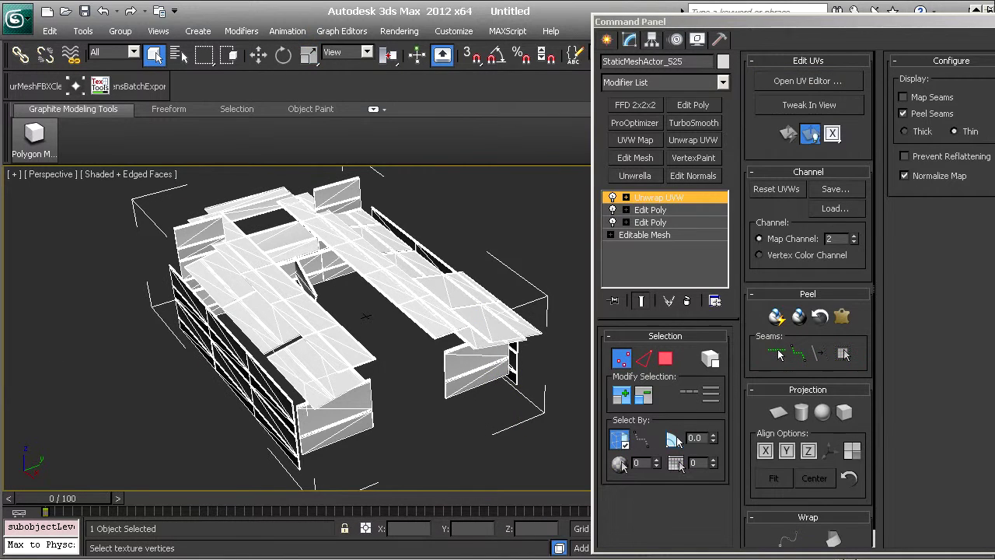
{"action": "key", "text": "ctrl+e"}
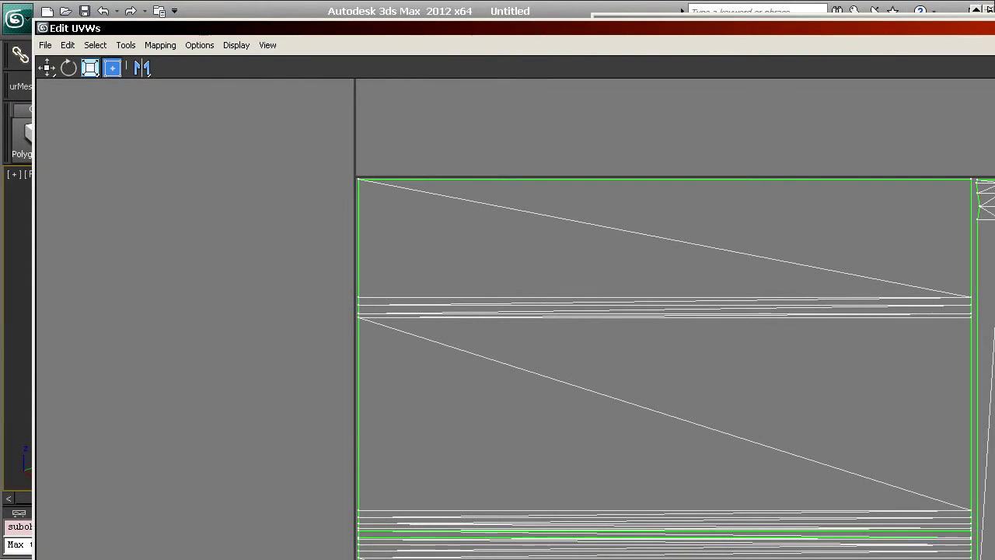
Pack the overlapping wall UVs into the UV square with Pack: Custom and Rescale enabled, and clear the selection
{"action": "left_click_drag", "start_coordinate": [994, 559], "coordinate": [819, 527]}
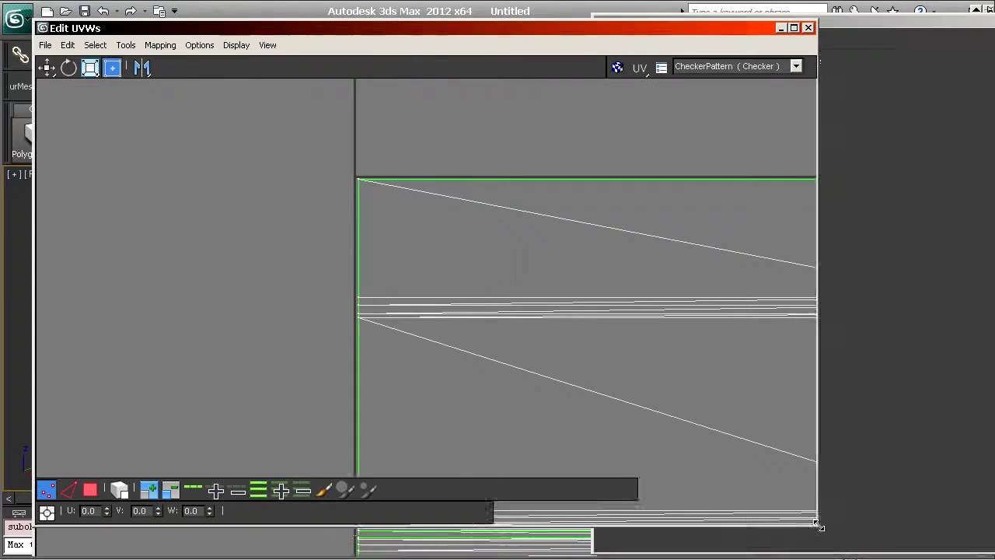
{"action": "scroll", "coordinate": [386, 332], "scroll_direction": "down", "scroll_amount": 3}
{"action": "scroll", "coordinate": [397, 336], "scroll_direction": "up", "scroll_amount": 3}
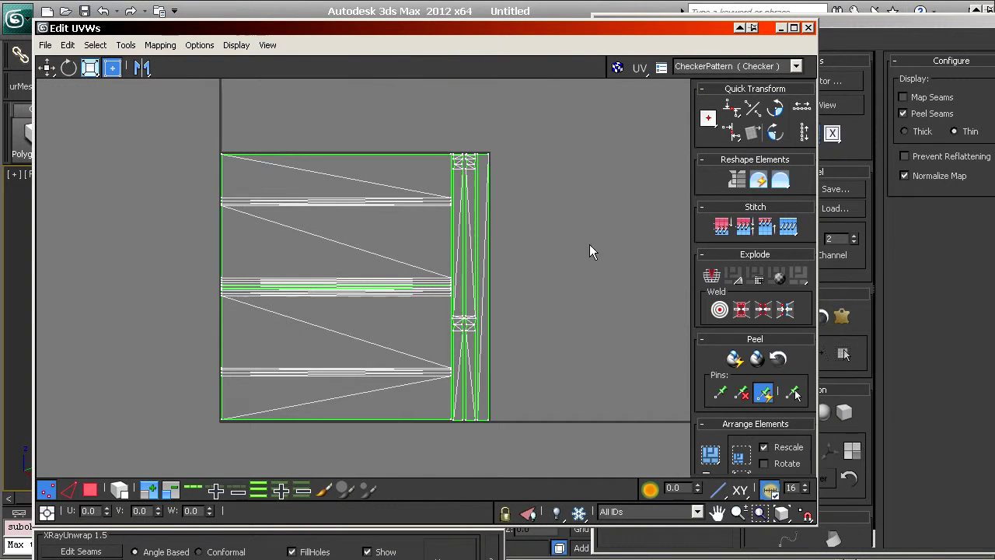
{"action": "left_click", "coordinate": [717, 457]}
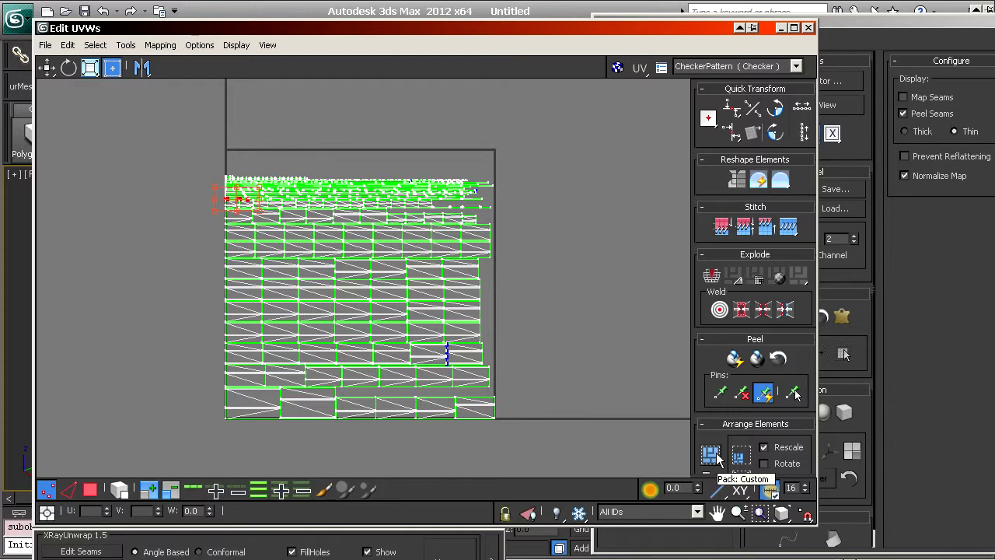
{"action": "left_click", "coordinate": [161, 45]}
{"action": "mouse_move", "coordinate": [140, 48]}
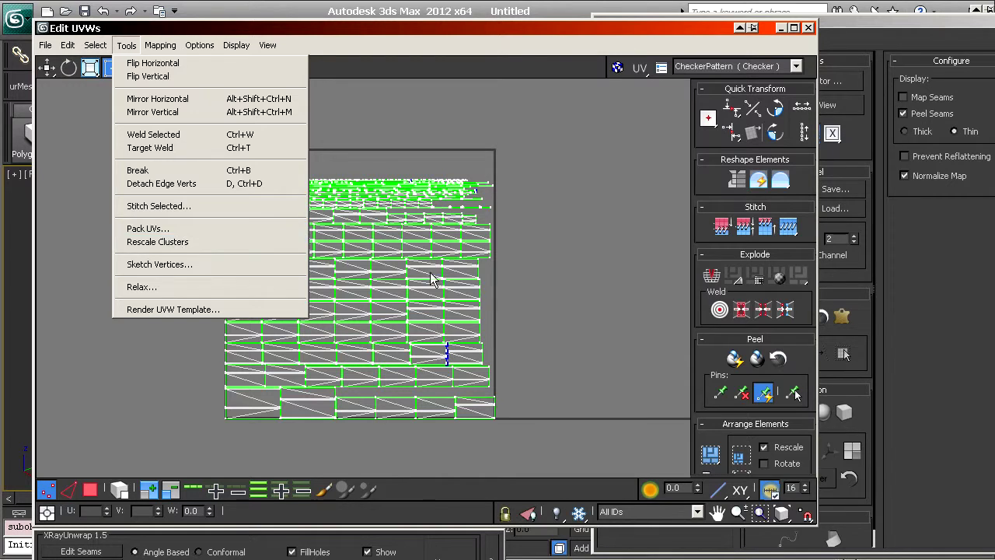
{"action": "left_click", "coordinate": [476, 302]}
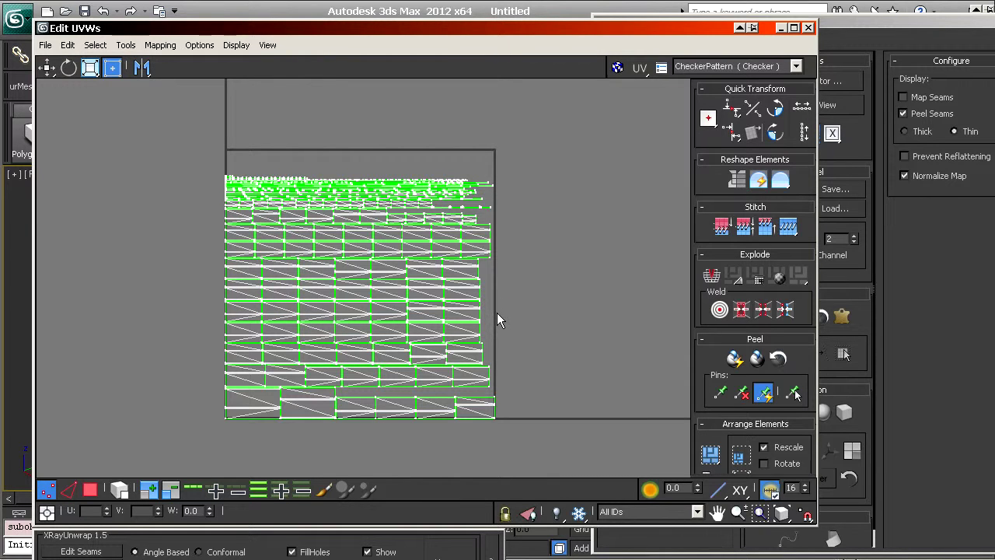
Examine the packed UV layout for unused space, shell spacing and the size of the small strips
{"action": "middle_click_drag", "start_coordinate": [477, 354], "coordinate": [429, 355]}
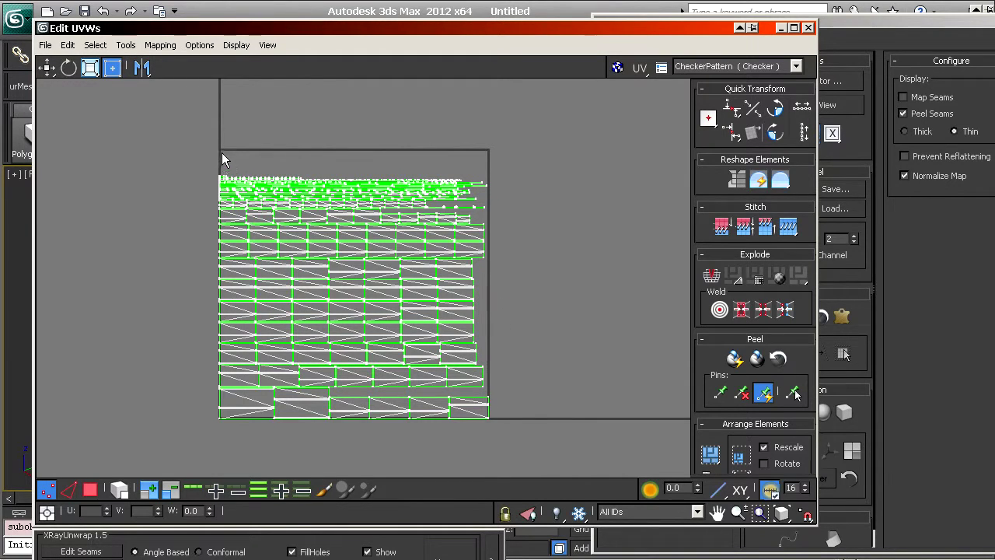
{"action": "middle_click_drag", "start_coordinate": [485, 156], "coordinate": [487, 179]}
{"action": "scroll", "coordinate": [399, 253], "scroll_direction": "up", "scroll_amount": 6}
{"action": "middle_click_drag", "start_coordinate": [163, 145], "coordinate": [438, 306]}
{"action": "scroll", "coordinate": [438, 306], "scroll_direction": "down", "scroll_amount": 1}
{"action": "scroll", "coordinate": [527, 265], "scroll_direction": "up", "scroll_amount": 1}
{"action": "middle_click_drag", "start_coordinate": [306, 268], "coordinate": [407, 305]}
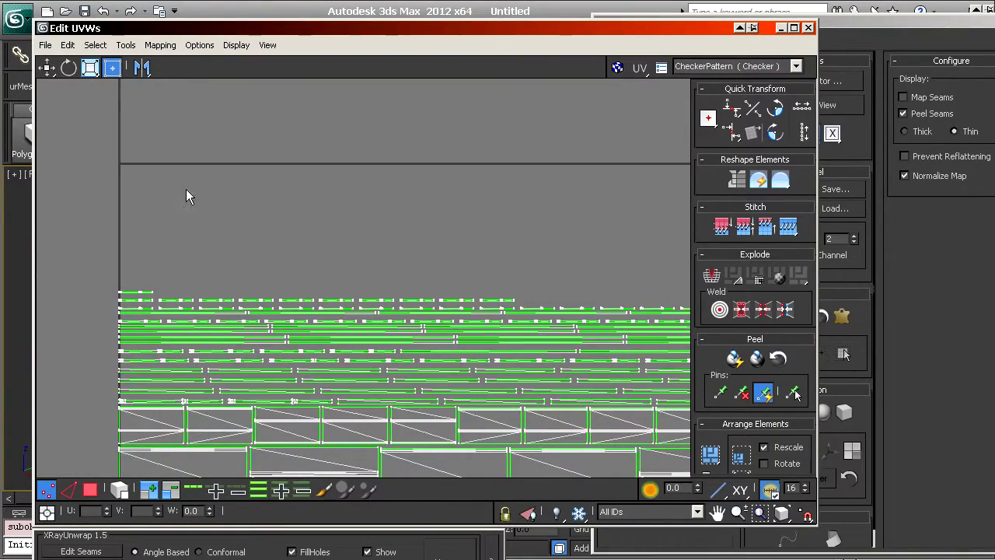
{"action": "middle_click_drag", "start_coordinate": [630, 222], "coordinate": [342, 238]}
{"action": "scroll", "coordinate": [525, 262], "scroll_direction": "down", "scroll_amount": 3}
{"action": "middle_click_drag", "start_coordinate": [525, 262], "coordinate": [404, 125]}
{"action": "middle_click_drag", "start_coordinate": [434, 385], "coordinate": [459, 114]}
{"action": "middle_click_drag", "start_coordinate": [411, 467], "coordinate": [293, 275]}
{"action": "scroll", "coordinate": [456, 325], "scroll_direction": "up", "scroll_amount": 2}
{"action": "scroll", "coordinate": [418, 299], "scroll_direction": "up", "scroll_amount": 2}
{"action": "middle_click_drag", "start_coordinate": [418, 299], "coordinate": [723, 398]}
{"action": "scroll", "coordinate": [723, 398], "scroll_direction": "down", "scroll_amount": 1}
{"action": "scroll", "coordinate": [495, 302], "scroll_direction": "down", "scroll_amount": 3}
{"action": "scroll", "coordinate": [486, 295], "scroll_direction": "down", "scroll_amount": 6}
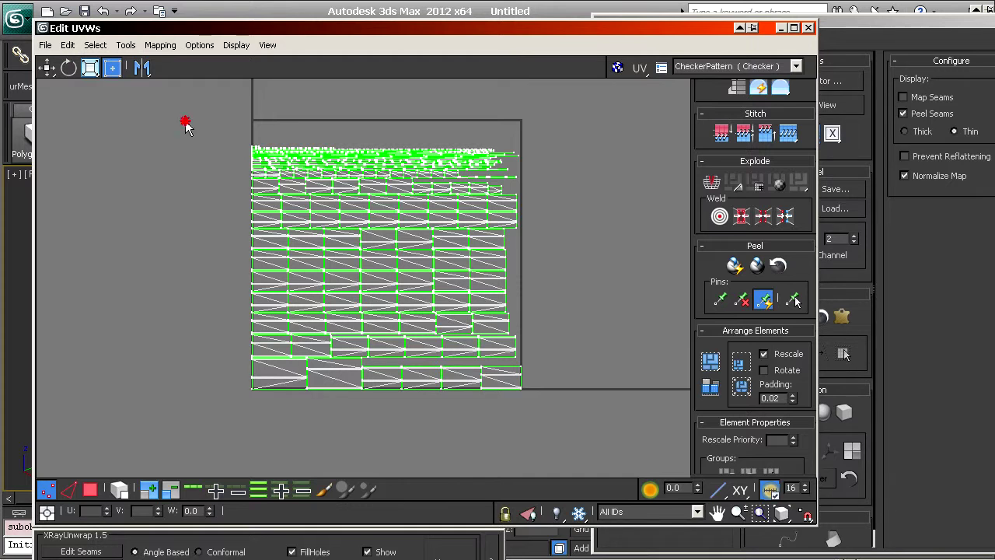
Close the UV editor and return the Unwrap UVW modifier to object level
{"action": "left_click", "coordinate": [810, 28]}
{"action": "left_click", "coordinate": [674, 199]}
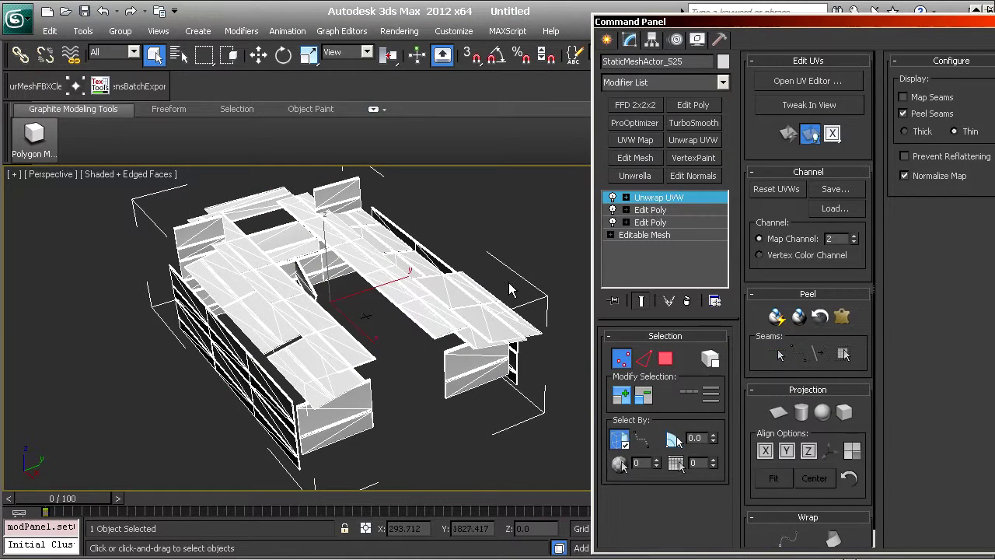
{"action": "scroll", "coordinate": [399, 342], "scroll_direction": "down", "scroll_amount": 4}
{"action": "scroll", "coordinate": [399, 343], "scroll_direction": "up", "scroll_amount": 2}
{"action": "middle_click_drag", "start_coordinate": [418, 347], "coordinate": [399, 371]}
{"action": "scroll", "coordinate": [383, 311], "scroll_direction": "up", "scroll_amount": 2}
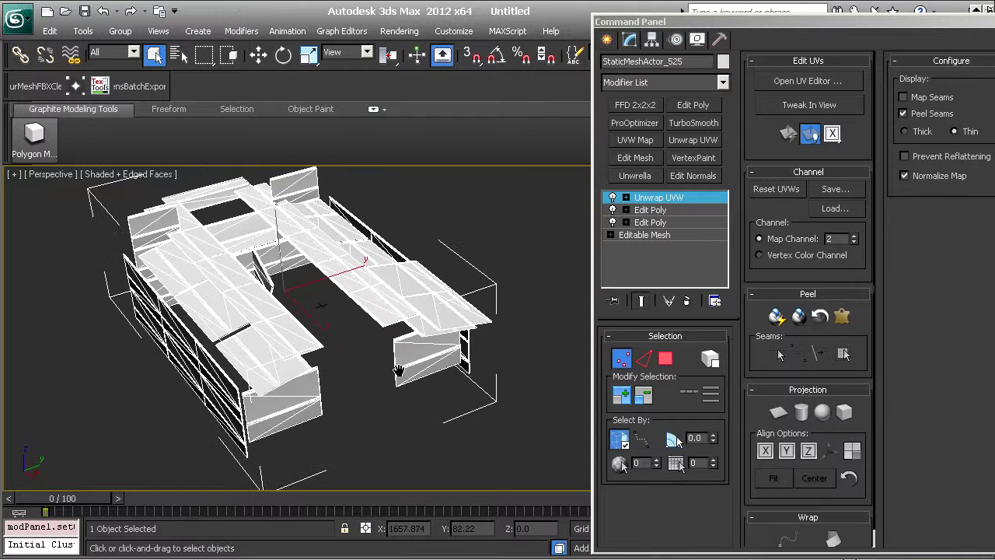
Export the merged wall mesh as FBX to a folder on the K: drive with Smoothing Groups and Triangulate enabled
{"action": "left_click", "coordinate": [23, 19]}
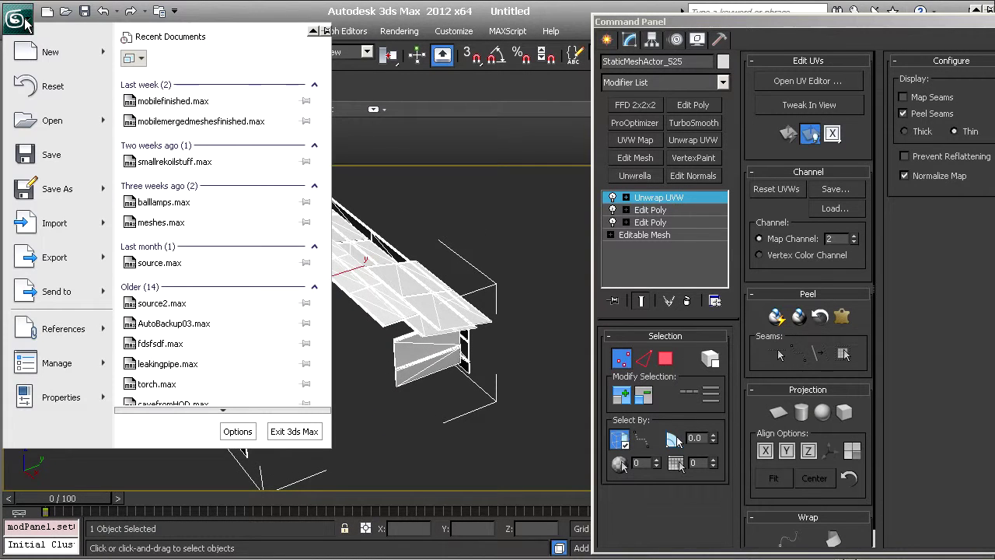
{"action": "mouse_move", "coordinate": [62, 257]}
{"action": "left_click", "coordinate": [195, 127]}
{"action": "left_click", "coordinate": [132, 32]}
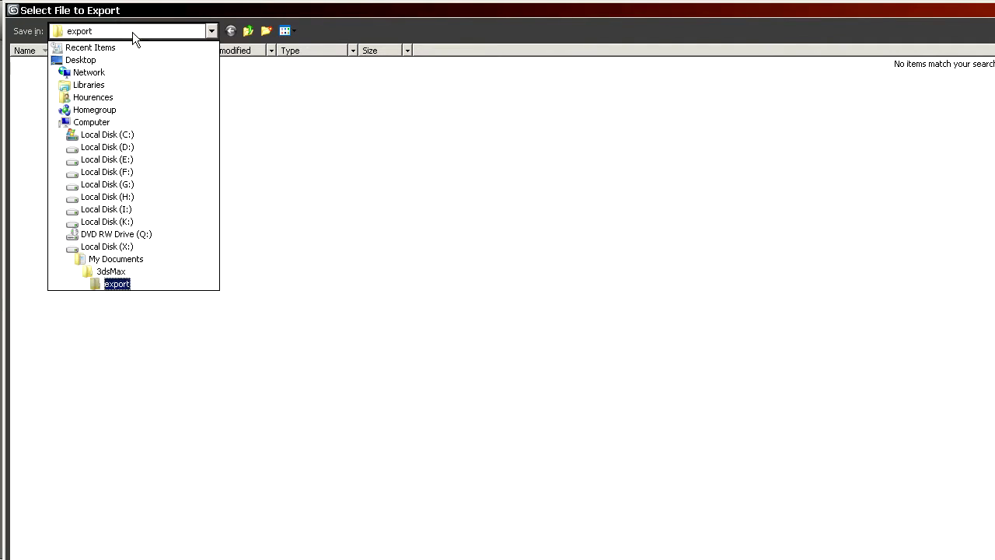
{"action": "left_click", "coordinate": [117, 223]}
{"action": "double_click", "coordinate": [35, 188]}
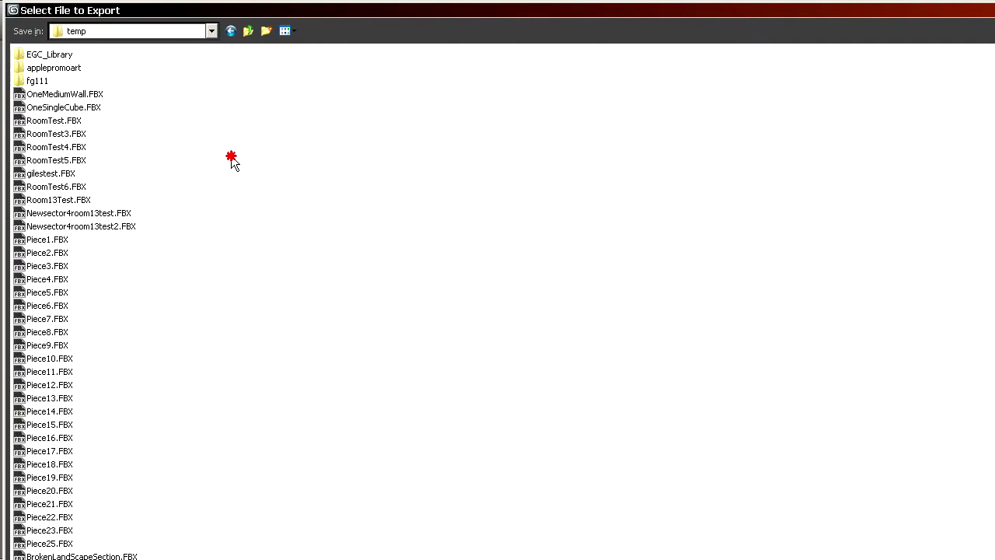
{"action": "key", "text": "BackSpace"}
{"action": "double_click", "coordinate": [111, 215]}
{"action": "double_click", "coordinate": [35, 90]}
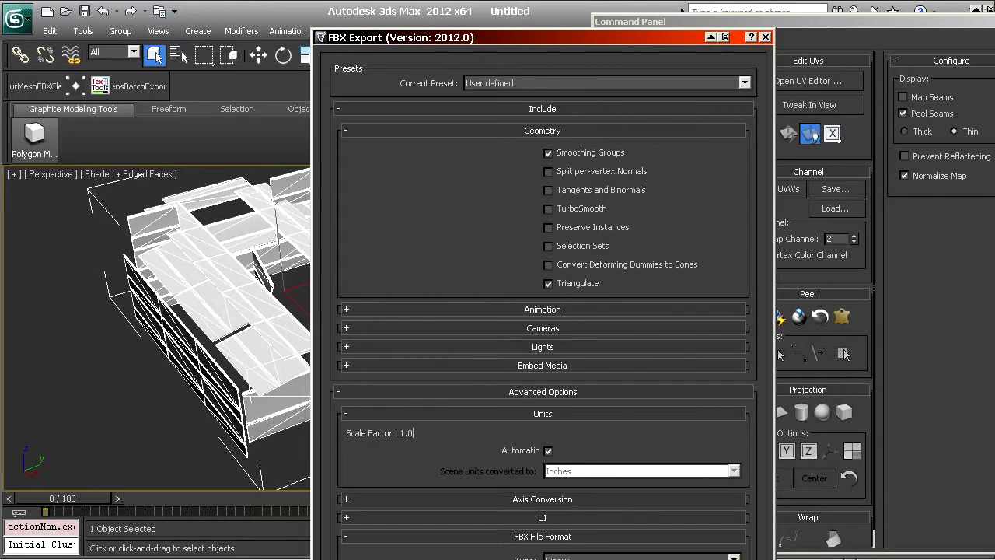
{"action": "key", "text": "Return"}
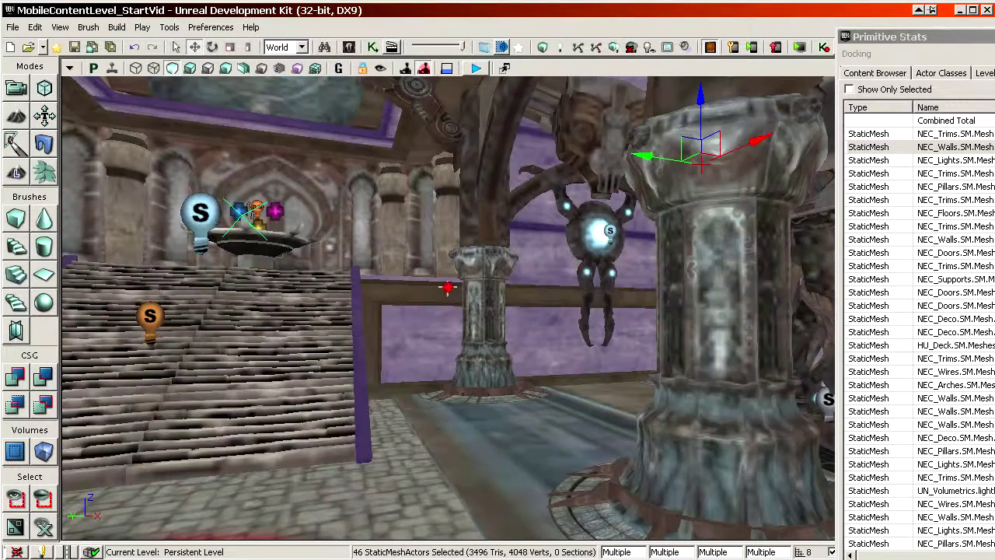
Switch to the Content Browser and select the MobileContent_Assets_StartVid package
{"action": "left_click_drag", "start_coordinate": [450, 280], "coordinate": [547, 237]}
{"action": "left_click", "coordinate": [886, 76]}
{"action": "left_click_drag", "start_coordinate": [908, 40], "coordinate": [204, 23]}
{"action": "left_click_drag", "start_coordinate": [395, 400], "coordinate": [396, 261]}
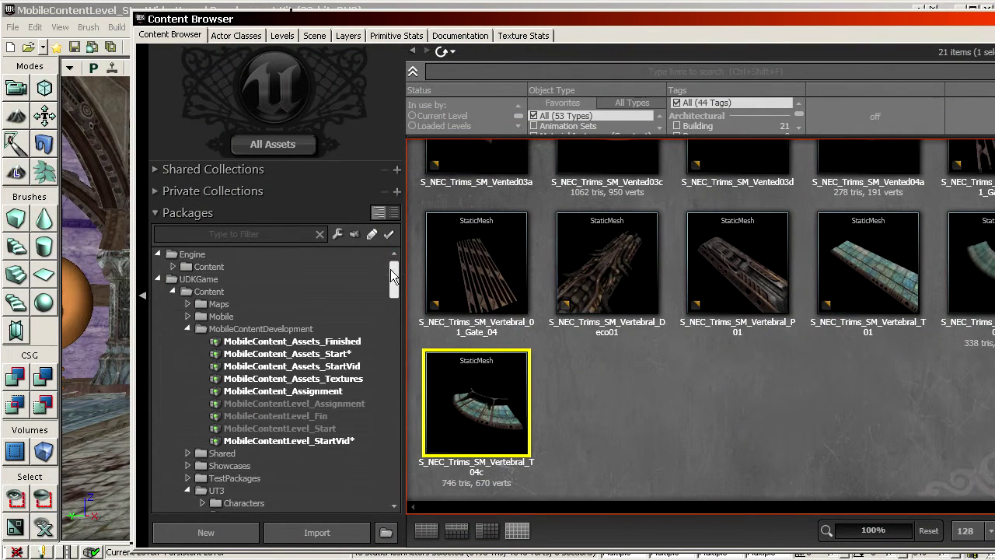
{"action": "left_click", "coordinate": [356, 367]}
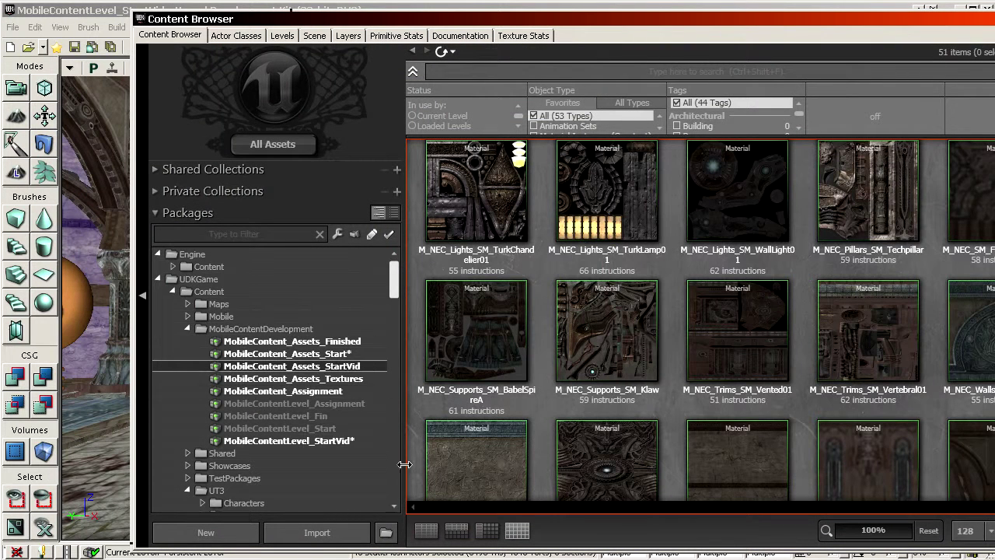
Start an import into the package and choose the TempWalls FBX file from the temp folder under HourencesCOMVideoProduction
{"action": "left_click", "coordinate": [317, 533]}
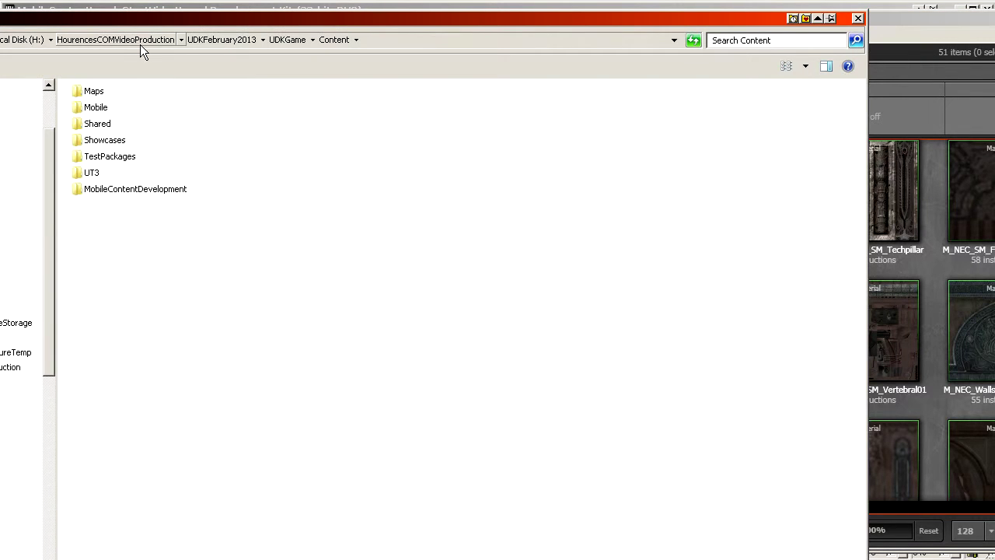
{"action": "left_click", "coordinate": [143, 39]}
{"action": "double_click", "coordinate": [95, 144]}
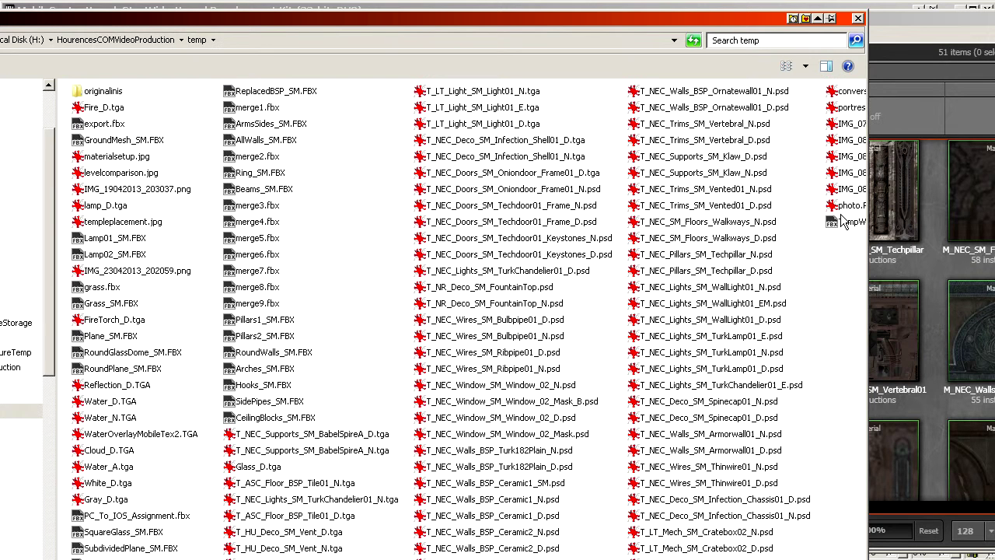
{"action": "scroll", "coordinate": [839, 226], "scroll_direction": "right", "scroll_amount": 1}
{"action": "double_click", "coordinate": [704, 222]}
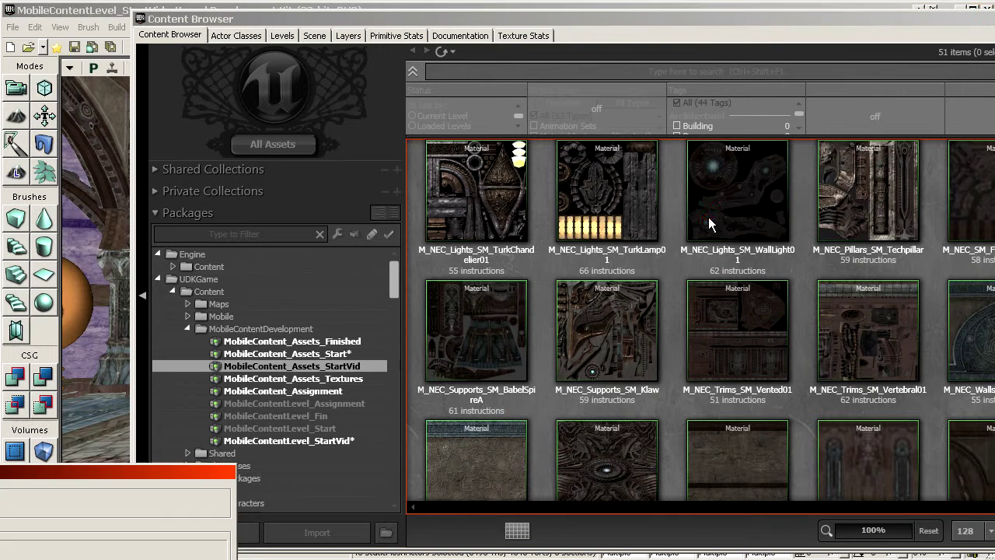
Review the FBX import options and import the file as a Static Mesh named TempWalls with the existing settings
{"action": "left_click_drag", "start_coordinate": [165, 459], "coordinate": [591, 99]}
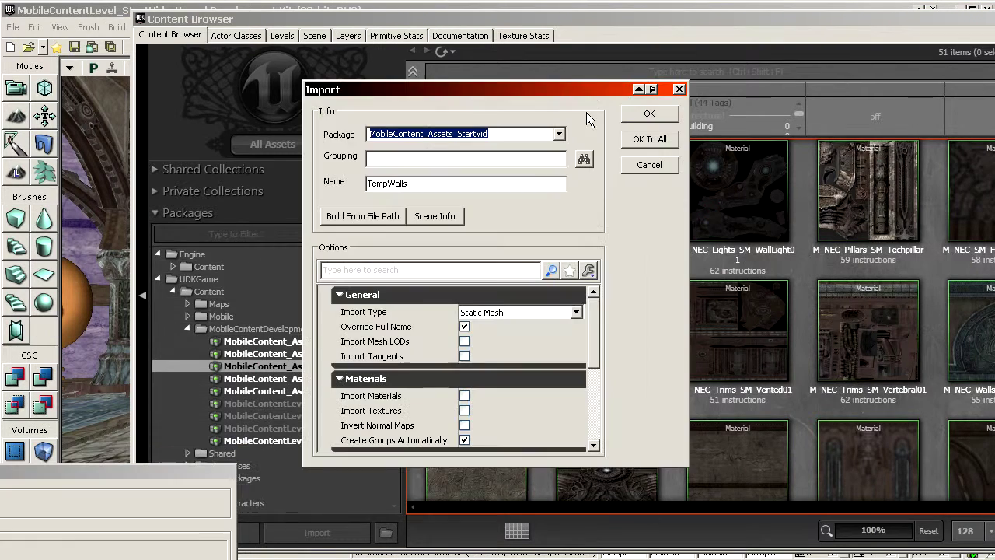
{"action": "left_click_drag", "start_coordinate": [595, 315], "coordinate": [595, 377]}
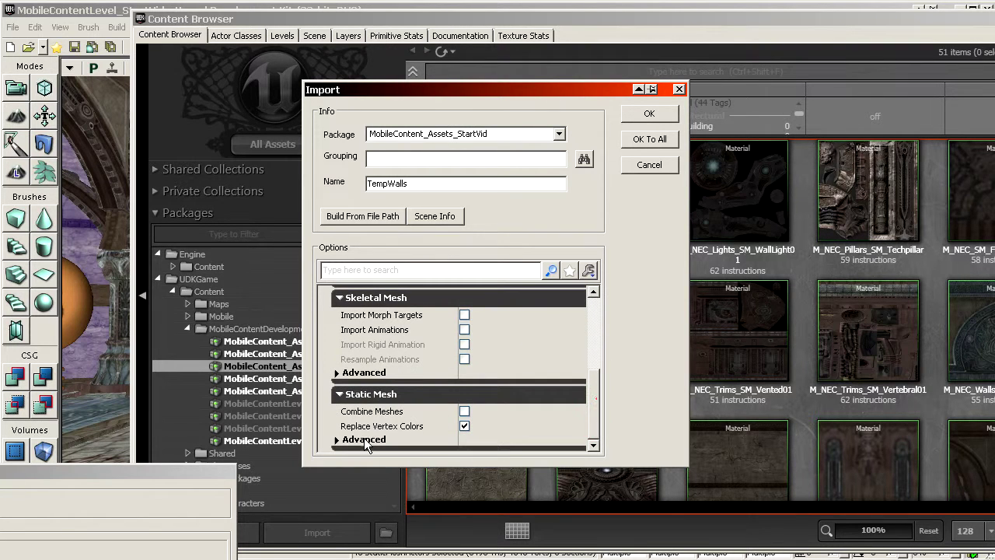
{"action": "left_click", "coordinate": [365, 373]}
{"action": "scroll", "coordinate": [373, 372], "scroll_direction": "down", "scroll_amount": 3}
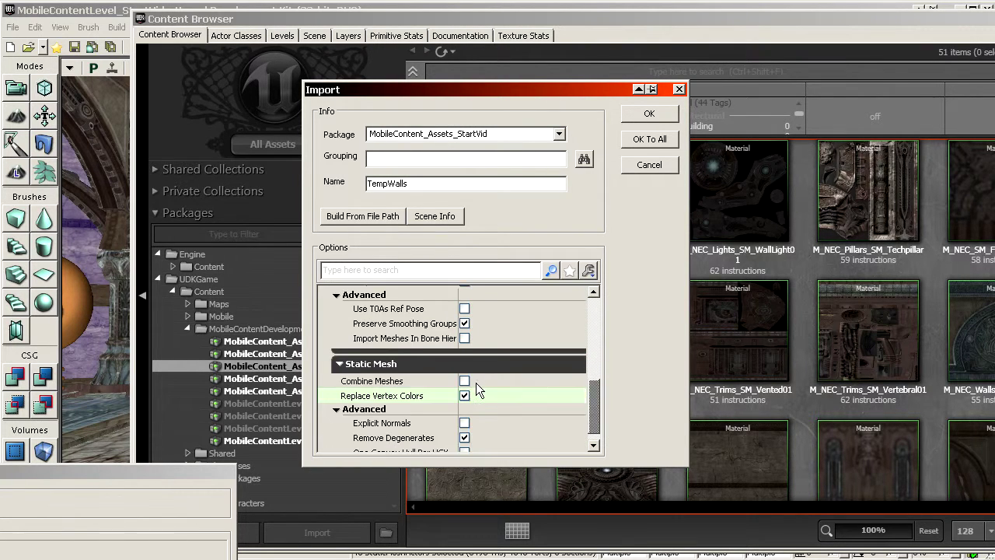
{"action": "scroll", "coordinate": [474, 388], "scroll_direction": "up", "scroll_amount": 2}
{"action": "left_click", "coordinate": [386, 339]}
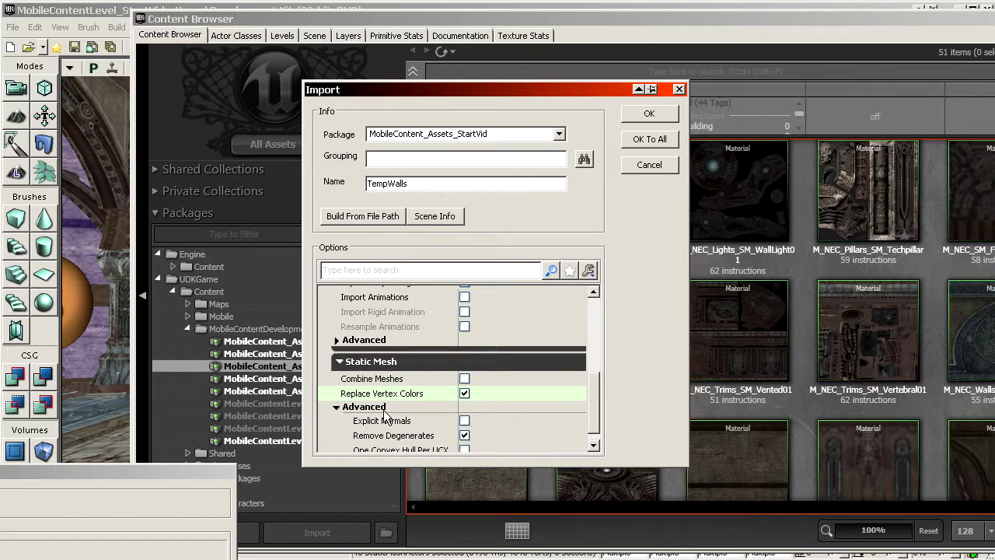
{"action": "scroll", "coordinate": [437, 425], "scroll_direction": "up", "scroll_amount": 3}
{"action": "scroll", "coordinate": [500, 387], "scroll_direction": "up", "scroll_amount": 4}
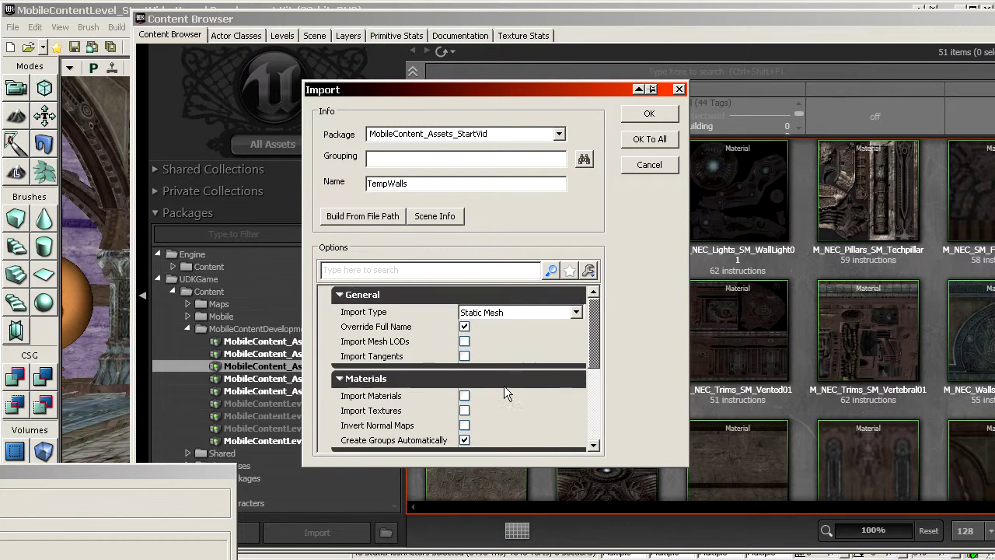
{"action": "left_click", "coordinate": [648, 114]}
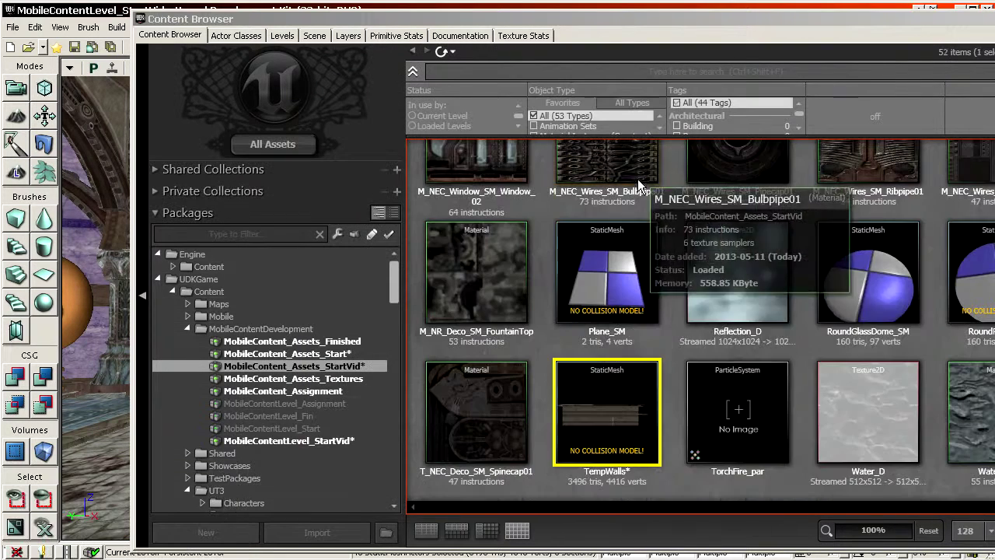
Open the imported TempWalls mesh in the Static Mesh Editor and inspect it from several angles
{"action": "double_click", "coordinate": [600, 409]}
{"action": "left_click_drag", "start_coordinate": [553, 326], "coordinate": [560, 358]}
{"action": "right_click_drag", "start_coordinate": [513, 284], "coordinate": [513, 241]}
{"action": "mouse_move", "coordinate": [514, 285]}
{"action": "left_mouse_down"}
{"action": "mouse_move", "coordinate": [466, 342]}
{"action": "mouse_move", "coordinate": [389, 342]}
{"action": "mouse_move", "coordinate": [389, 233]}
{"action": "mouse_move", "coordinate": [435, 264]}
{"action": "mouse_move", "coordinate": [497, 280]}
{"action": "left_mouse_up"}
{"action": "left_click_drag", "start_coordinate": [548, 326], "coordinate": [579, 311]}
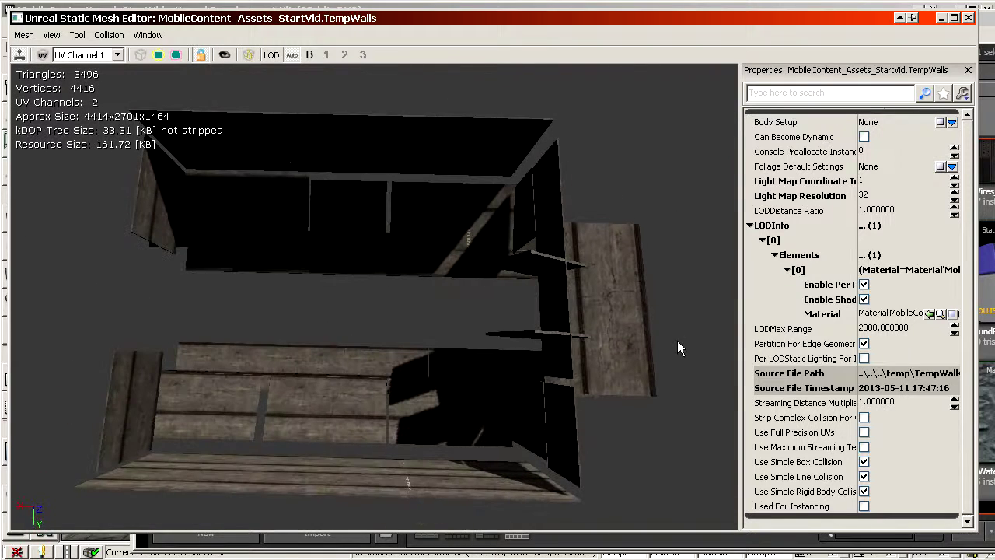
Check which material is assigned to element 0 in the LODInfo of TempWalls, and close the mesh editor
{"action": "left_click", "coordinate": [828, 313]}
{"action": "left_click", "coordinate": [822, 331]}
{"action": "left_click", "coordinate": [822, 314]}
{"action": "left_click", "coordinate": [768, 227]}
{"action": "left_click", "coordinate": [765, 226]}
{"action": "left_click", "coordinate": [770, 241]}
{"action": "left_click", "coordinate": [771, 240]}
{"action": "left_click", "coordinate": [796, 266]}
{"action": "left_click", "coordinate": [803, 269]}
{"action": "left_click", "coordinate": [810, 272]}
{"action": "left_click", "coordinate": [816, 272]}
{"action": "left_click", "coordinate": [835, 314]}
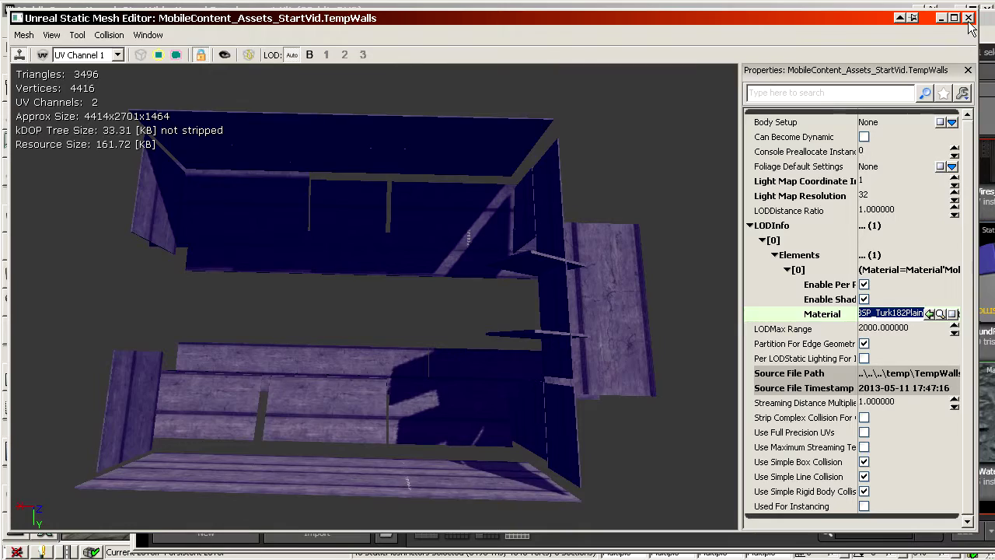
{"action": "left_click", "coordinate": [968, 17]}
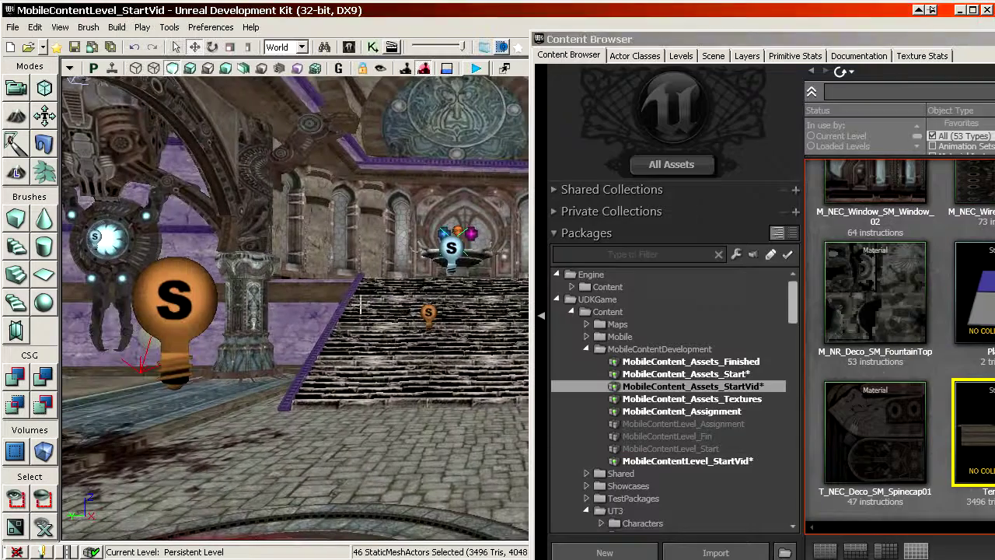
Check the material assigned to one of the original wall actors in its properties, and close them
{"action": "left_click", "coordinate": [311, 314]}
{"action": "key", "text": "F4"}
{"action": "left_click", "coordinate": [751, 112]}
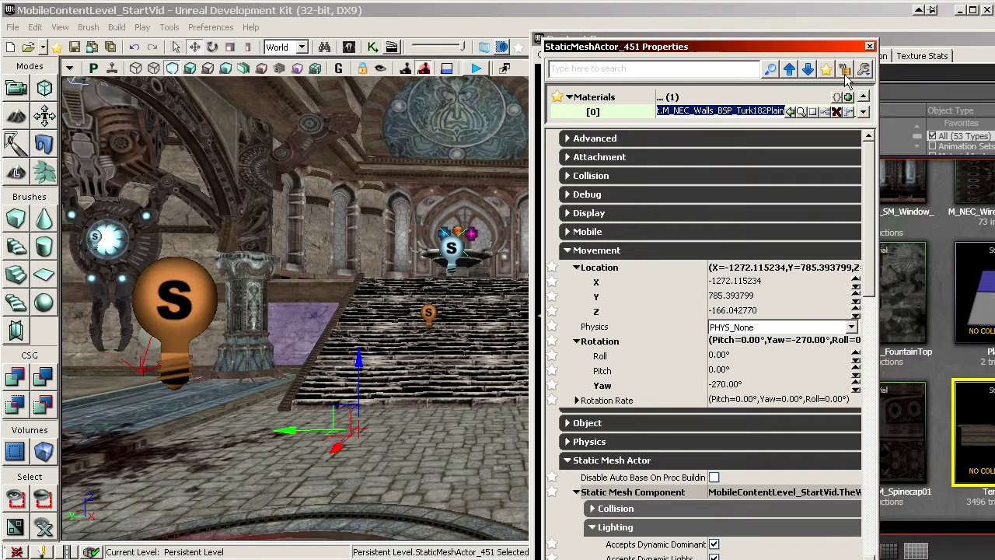
{"action": "left_click", "coordinate": [871, 46]}
Reopen the TempWalls mesh and set its Light Map Resolution to 512
{"action": "double_click", "coordinate": [977, 428]}
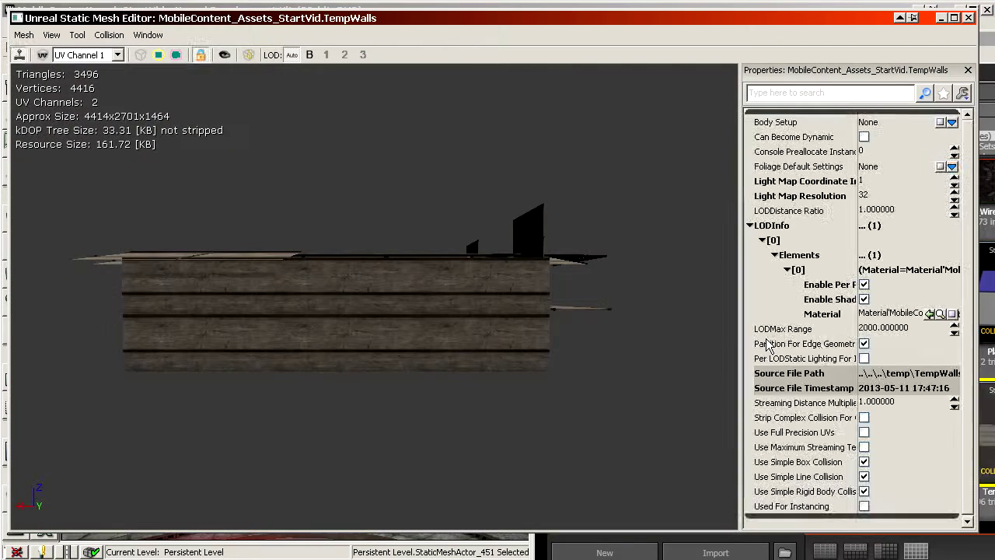
{"action": "left_click", "coordinate": [829, 319]}
{"action": "left_click", "coordinate": [831, 405]}
{"action": "left_click_drag", "start_coordinate": [497, 327], "coordinate": [404, 327]}
{"action": "left_click_drag", "start_coordinate": [505, 258], "coordinate": [509, 233]}
{"action": "right_click_drag", "start_coordinate": [483, 327], "coordinate": [482, 283]}
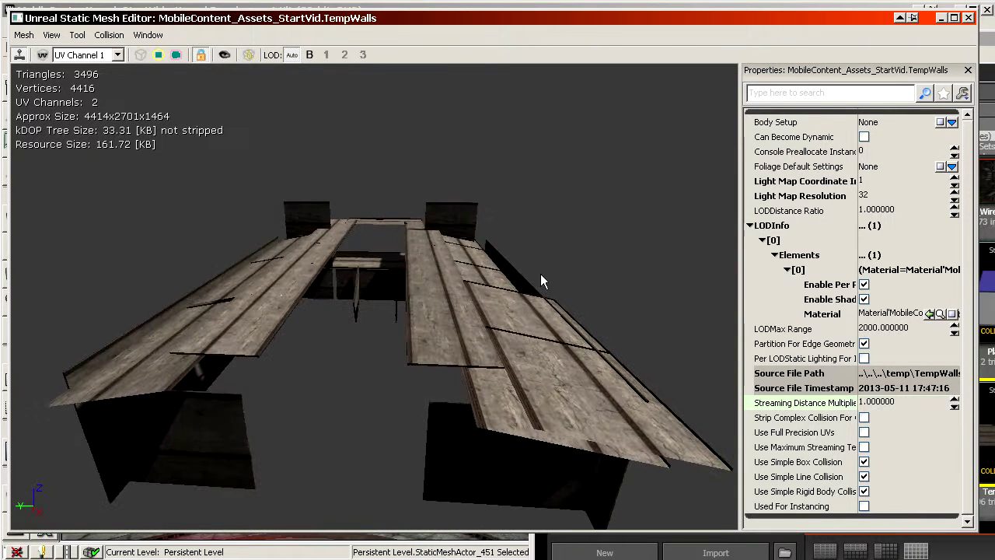
{"action": "left_click", "coordinate": [818, 198]}
{"action": "type", "text": "128"}
{"action": "type", "text": "512"}
{"action": "mouse_move", "coordinate": [859, 196]}
{"action": "left_mouse_down"}
{"action": "mouse_move", "coordinate": [879, 199]}
{"action": "mouse_move", "coordinate": [858, 186]}
{"action": "left_mouse_up"}
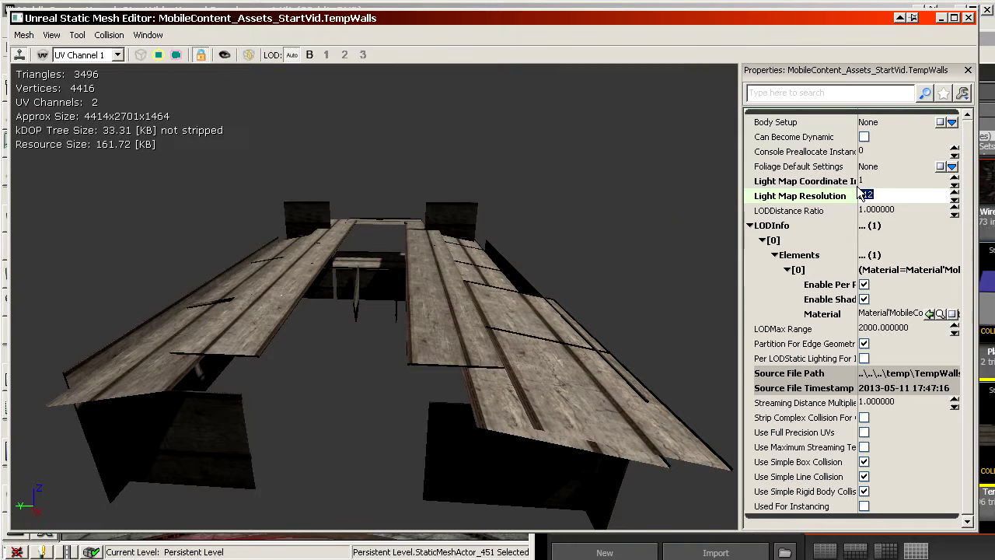
Examine the UV channel 1 layout of TempWalls and compare it with the wall surfaces from several angles, leaving the layout hidden
{"action": "left_click", "coordinate": [43, 55]}
{"action": "mouse_move", "coordinate": [373, 296]}
{"action": "left_mouse_down"}
{"action": "mouse_move", "coordinate": [435, 295]}
{"action": "mouse_move", "coordinate": [529, 265]}
{"action": "left_mouse_up"}
{"action": "left_click_drag", "start_coordinate": [195, 179], "coordinate": [88, 107]}
{"action": "left_click", "coordinate": [43, 54]}
{"action": "left_click_drag", "start_coordinate": [335, 365], "coordinate": [319, 427]}
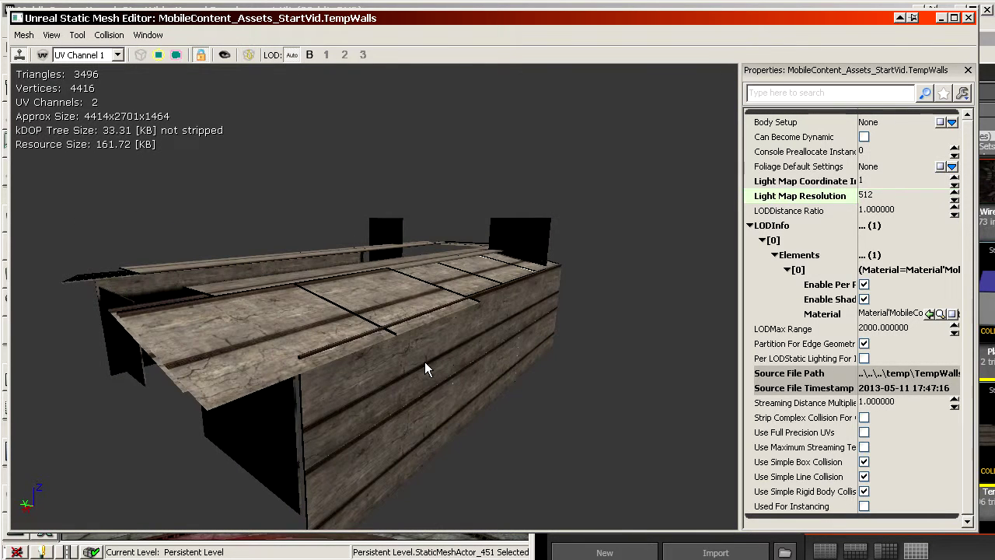
{"action": "left_click_drag", "start_coordinate": [420, 331], "coordinate": [259, 384]}
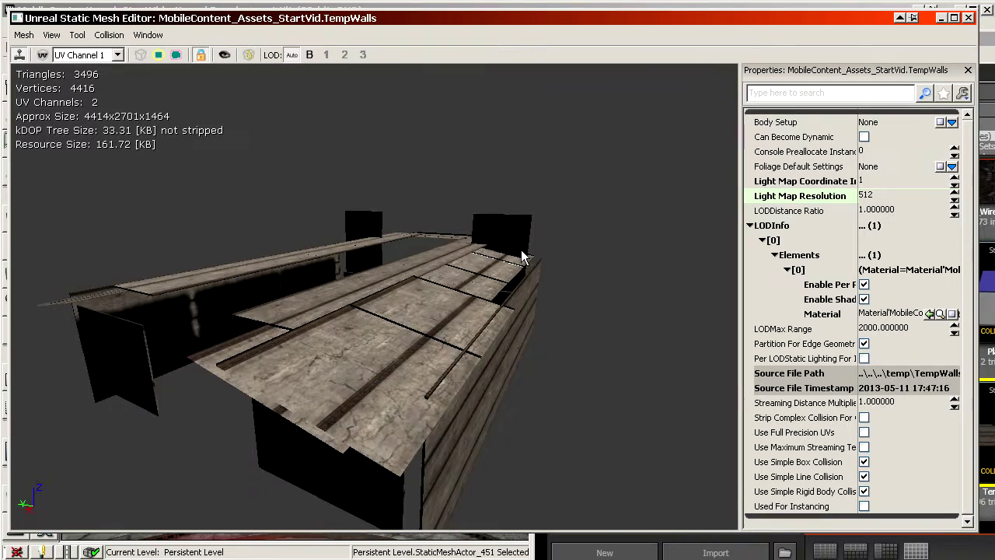
{"action": "left_click_drag", "start_coordinate": [523, 255], "coordinate": [292, 244]}
{"action": "left_click_drag", "start_coordinate": [416, 229], "coordinate": [84, 385]}
{"action": "left_click_drag", "start_coordinate": [540, 350], "coordinate": [249, 218]}
{"action": "left_click_drag", "start_coordinate": [444, 249], "coordinate": [249, 358]}
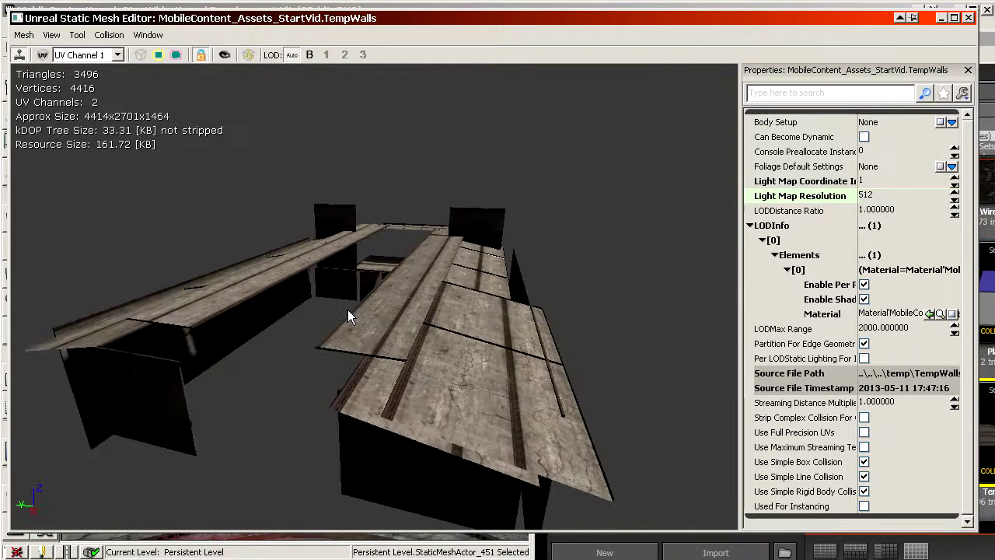
{"action": "left_click_drag", "start_coordinate": [520, 297], "coordinate": [502, 262]}
{"action": "left_click", "coordinate": [42, 54]}
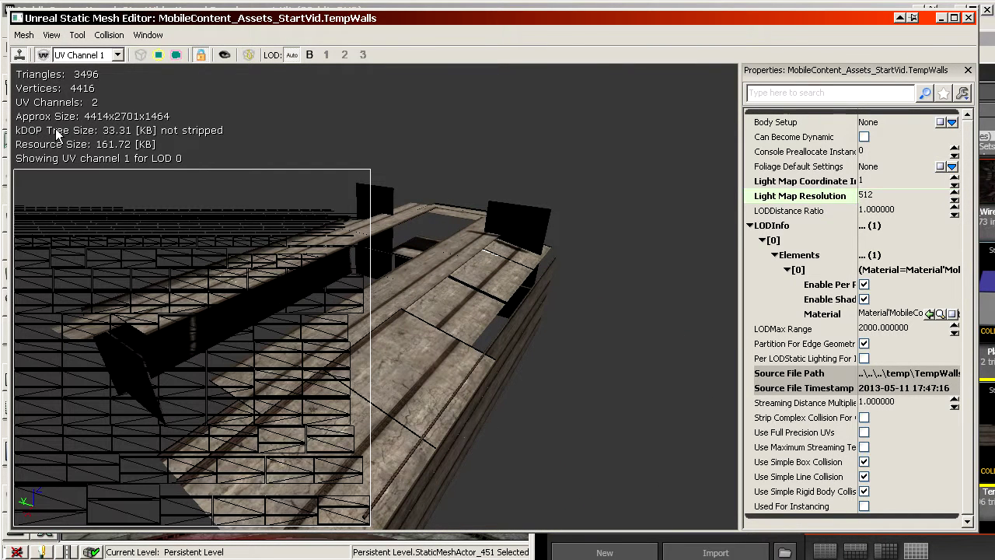
{"action": "left_click", "coordinate": [43, 58]}
{"action": "left_click_drag", "start_coordinate": [373, 311], "coordinate": [373, 284]}
{"action": "left_click_drag", "start_coordinate": [497, 303], "coordinate": [448, 303]}
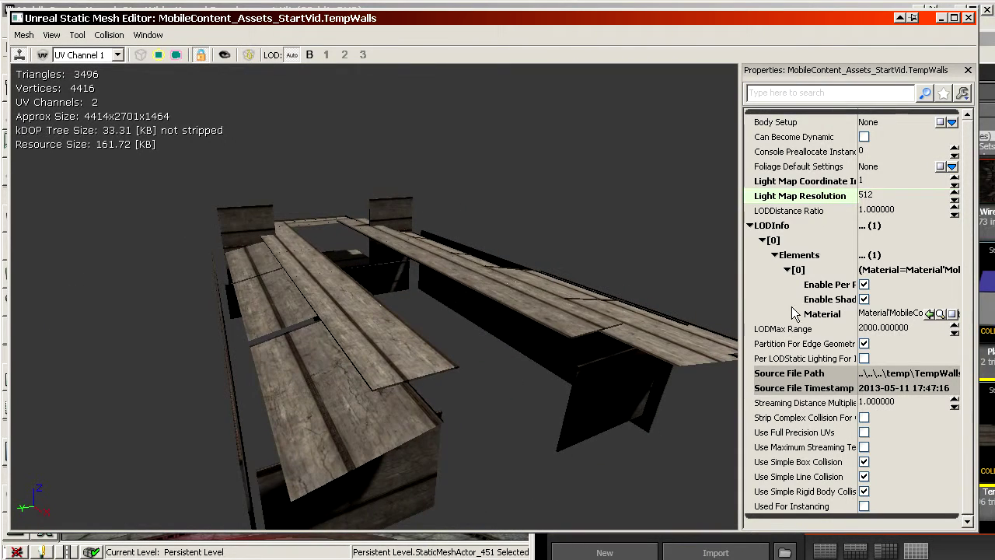
Widen the property name column and disable Enable Per Poly Collision for element 0 of TempWalls
{"action": "left_click", "coordinate": [848, 285]}
{"action": "left_click_drag", "start_coordinate": [860, 278], "coordinate": [902, 284]}
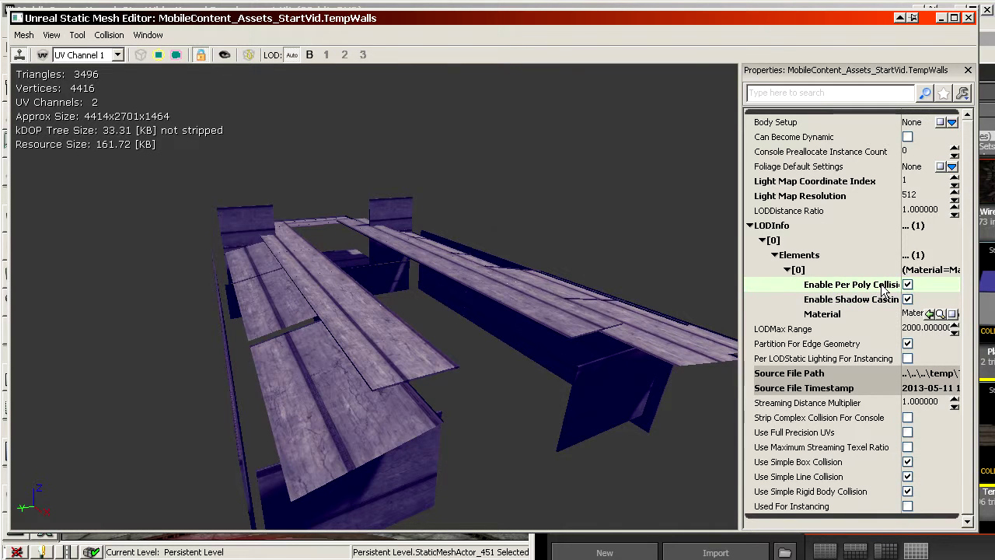
{"action": "left_click_drag", "start_coordinate": [684, 21], "coordinate": [708, 26]}
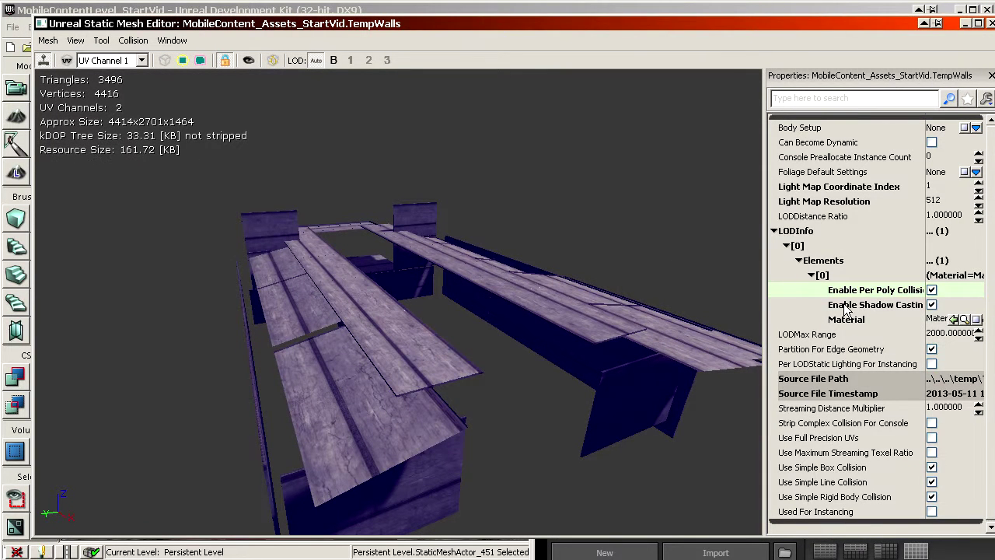
{"action": "left_click", "coordinate": [931, 291]}
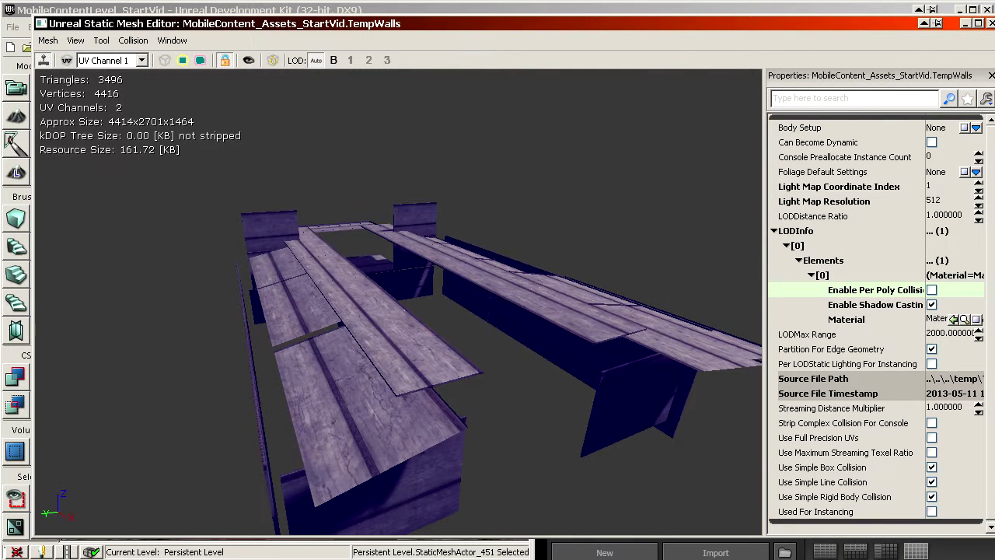
Close the mesh editor, select all original modular wall actors through the Primitive Stats list and delete them from the level
{"action": "left_click", "coordinate": [992, 23]}
{"action": "left_click", "coordinate": [801, 57]}
{"action": "left_click", "coordinate": [651, 149]}
{"action": "key", "text": "Home"}
{"action": "key", "text": "Escape"}
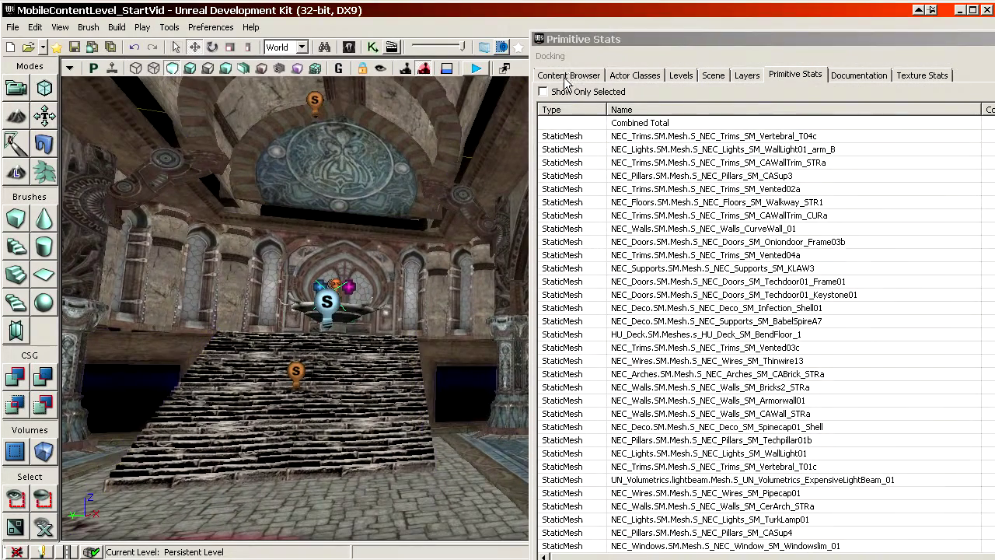
Place the TempWalls mesh from the Content Browser into the level
{"action": "left_click", "coordinate": [568, 75]}
{"action": "left_click_drag", "start_coordinate": [811, 455], "coordinate": [259, 491]}
{"action": "left_click_drag", "start_coordinate": [756, 39], "coordinate": [994, 54]}
{"action": "left_click_drag", "start_coordinate": [642, 225], "coordinate": [572, 283]}
Set the placed TempWalls actor's location to X 0, Y 0 and Z 0, and close its properties
{"action": "key", "text": "F4"}
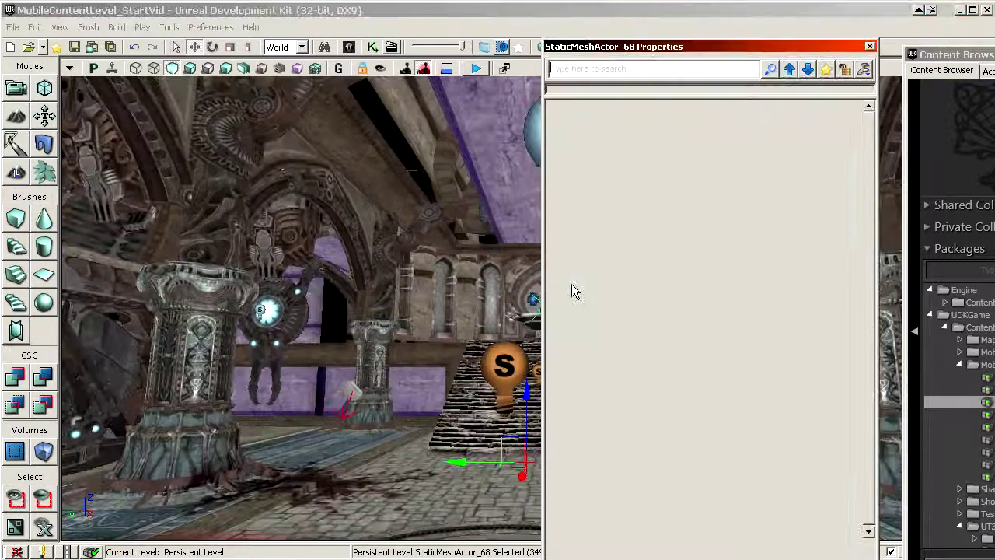
{"action": "left_click", "coordinate": [631, 275]}
{"action": "type", "text": "0"}
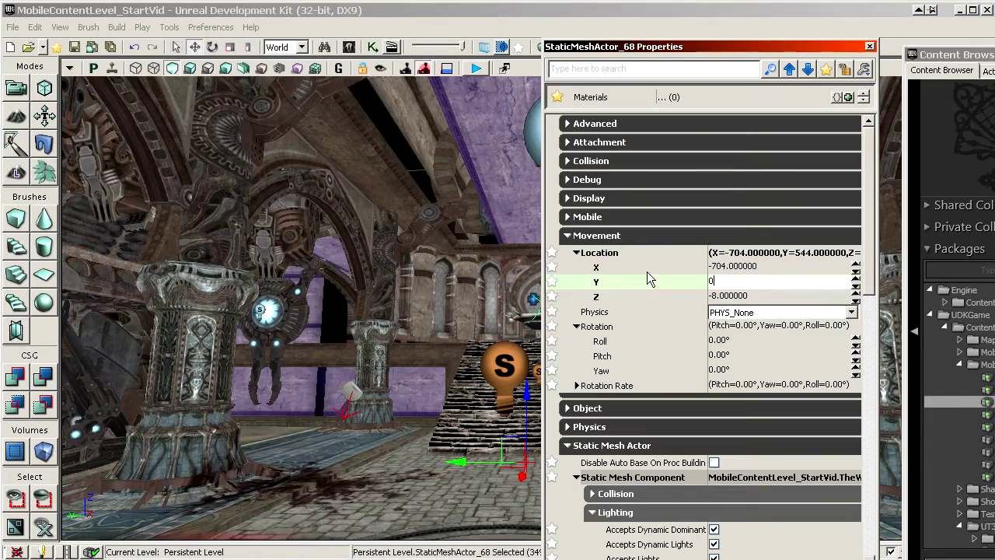
{"action": "left_click", "coordinate": [647, 272]}
{"action": "type", "text": "0"}
{"action": "left_click", "coordinate": [646, 294]}
{"action": "type", "text": "000000"}
{"action": "left_click", "coordinate": [652, 284]}
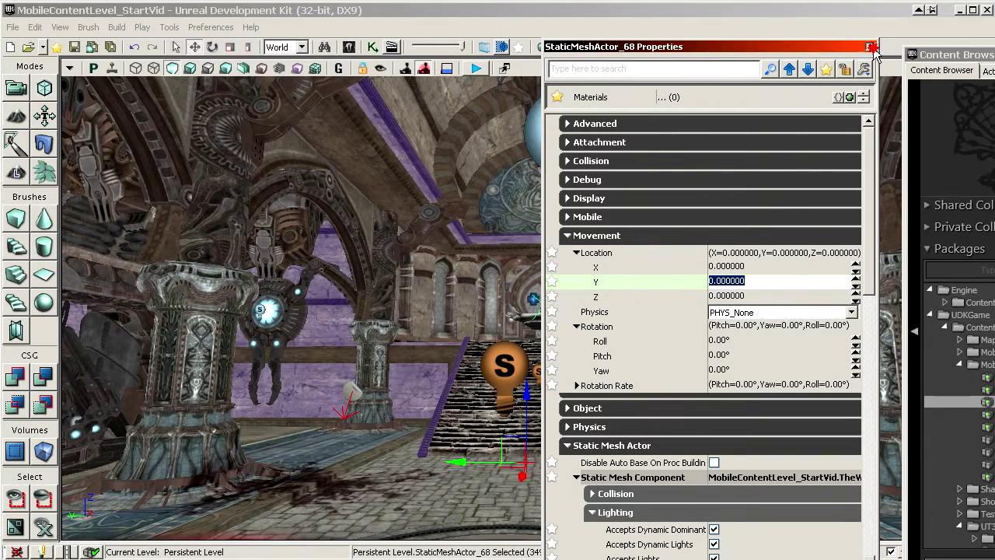
{"action": "left_click", "coordinate": [869, 47]}
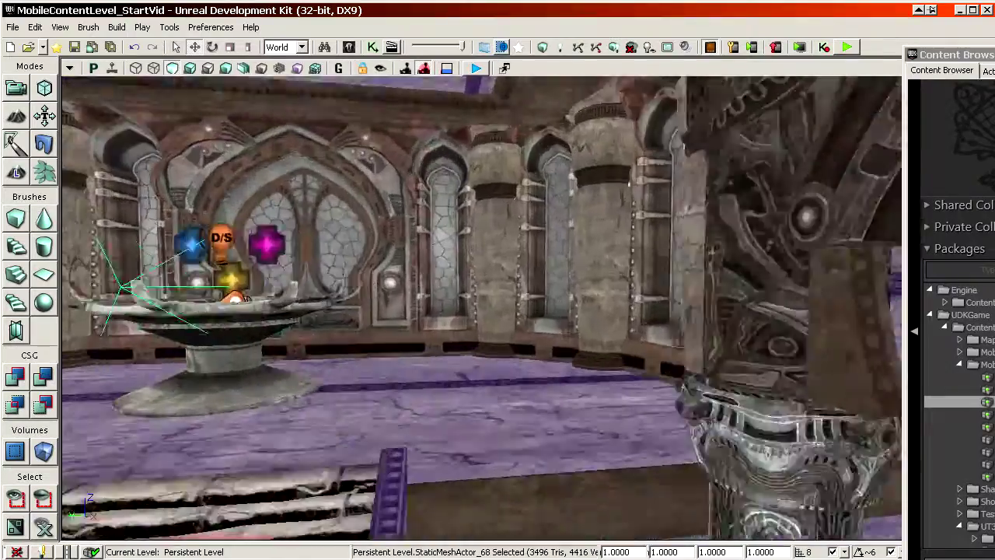
Inspect the merged walls throughout the hall in game view, and return to the normal editor view
{"action": "left_click_drag", "start_coordinate": [482, 308], "coordinate": [246, 295]}
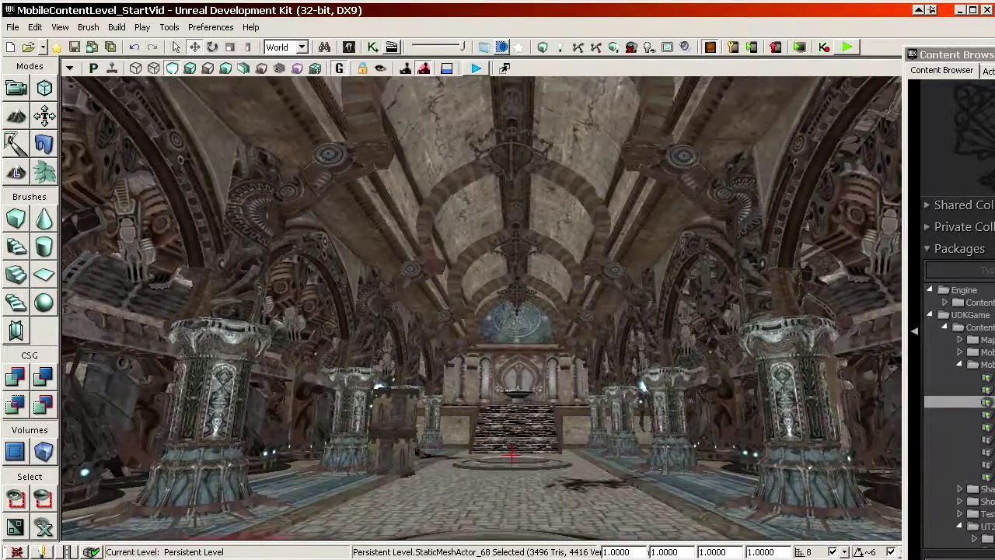
{"action": "key", "text": "g"}
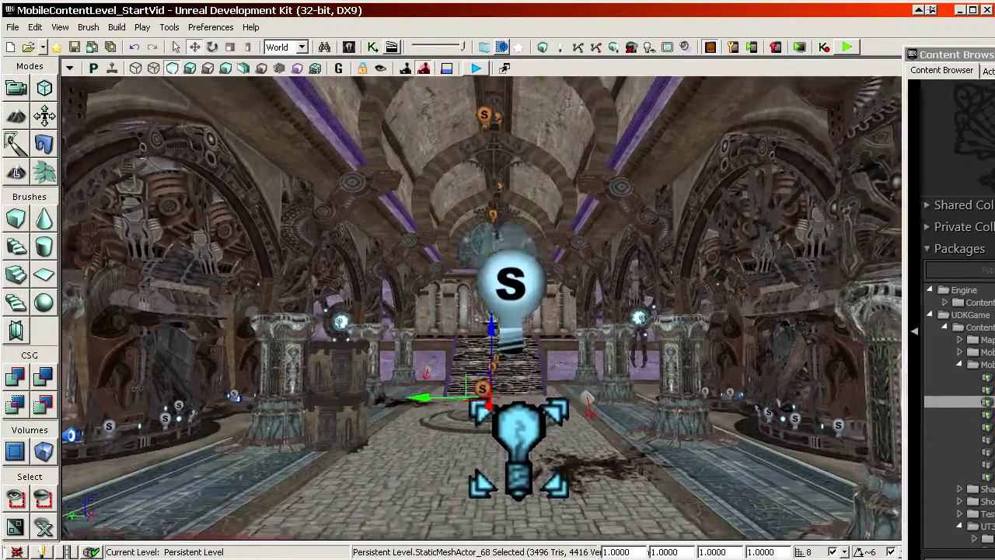
{"action": "left_click_drag", "start_coordinate": [504, 311], "coordinate": [504, 275]}
Sort the Primitive Stats by Count and pick the S_NEC_Lights_SM_WallLight01_arm_B mesh in the list
{"action": "left_click_drag", "start_coordinate": [992, 56], "coordinate": [451, 24]}
{"action": "left_click", "coordinate": [490, 34]}
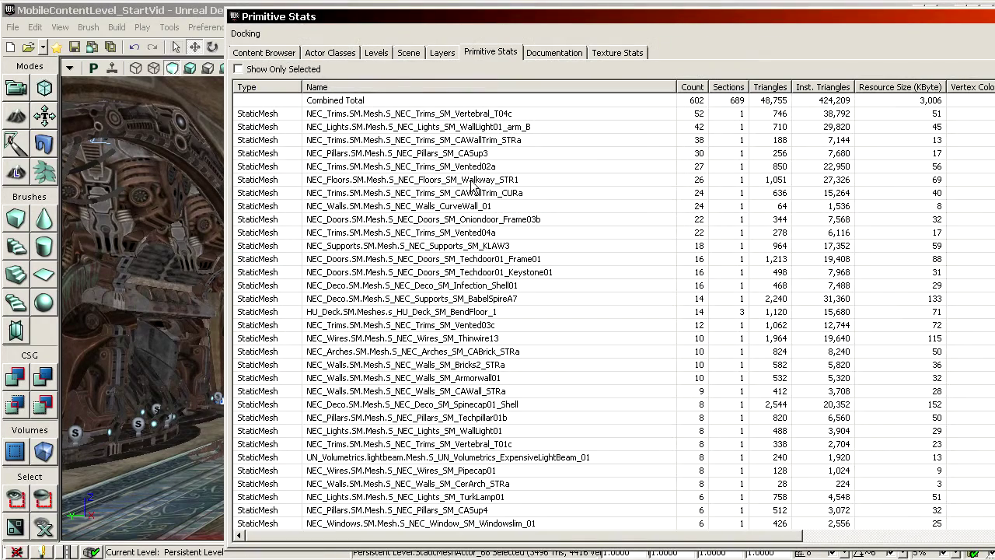
{"action": "left_click", "coordinate": [699, 93]}
{"action": "left_click", "coordinate": [699, 93]}
{"action": "left_click", "coordinate": [445, 129]}
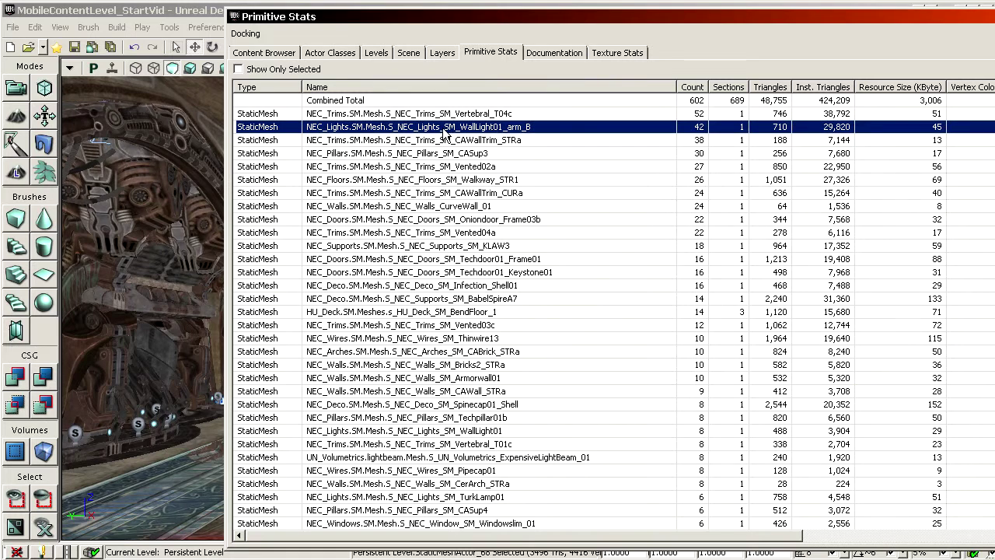
Select every S_NEC_Trims_SM_CAWallTrim_STRa mesh in the level from the Primitive Stats and inspect where these trims sit in the hall
{"action": "left_click", "coordinate": [696, 140]}
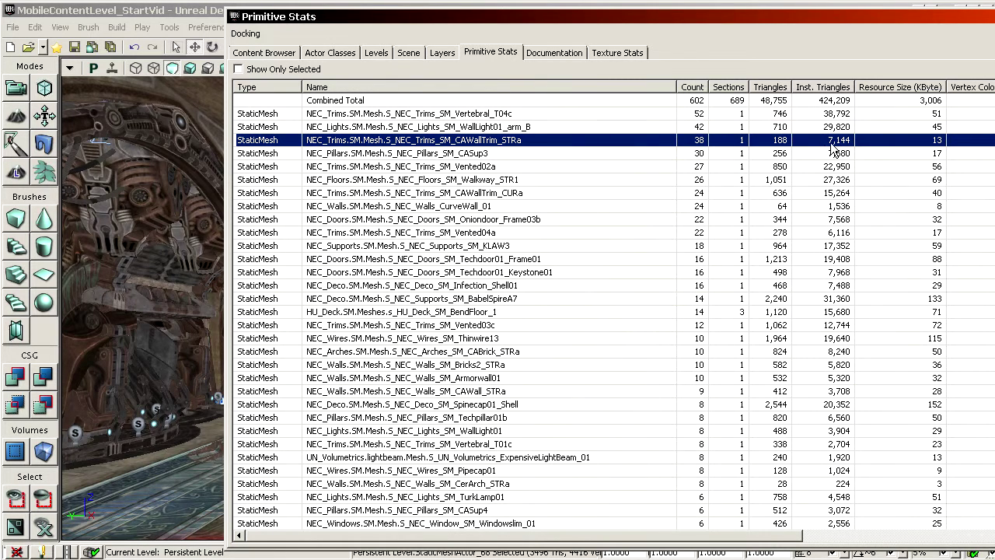
{"action": "double_click", "coordinate": [482, 139]}
{"action": "left_click_drag", "start_coordinate": [443, 21], "coordinate": [994, 35]}
{"action": "right_click_drag", "start_coordinate": [570, 233], "coordinate": [570, 156]}
{"action": "mouse_move", "coordinate": [585, 308]}
{"action": "right_mouse_down"}
{"action": "mouse_move", "coordinate": [583, 299]}
{"action": "mouse_move", "coordinate": [585, 308]}
{"action": "right_mouse_up"}
{"action": "right_click", "coordinate": [585, 308]}
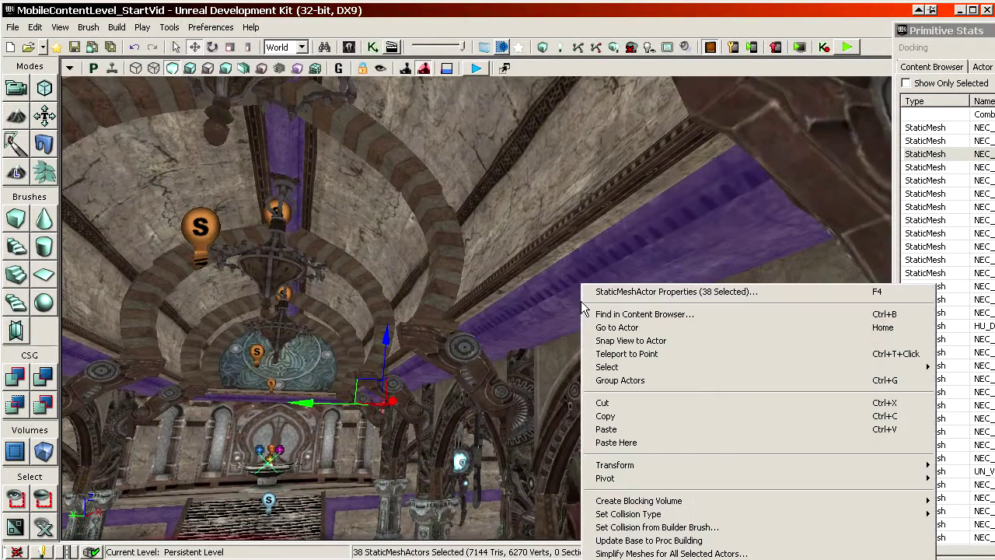
{"action": "left_click", "coordinate": [545, 197]}
{"action": "right_click_drag", "start_coordinate": [544, 197], "coordinate": [551, 277]}
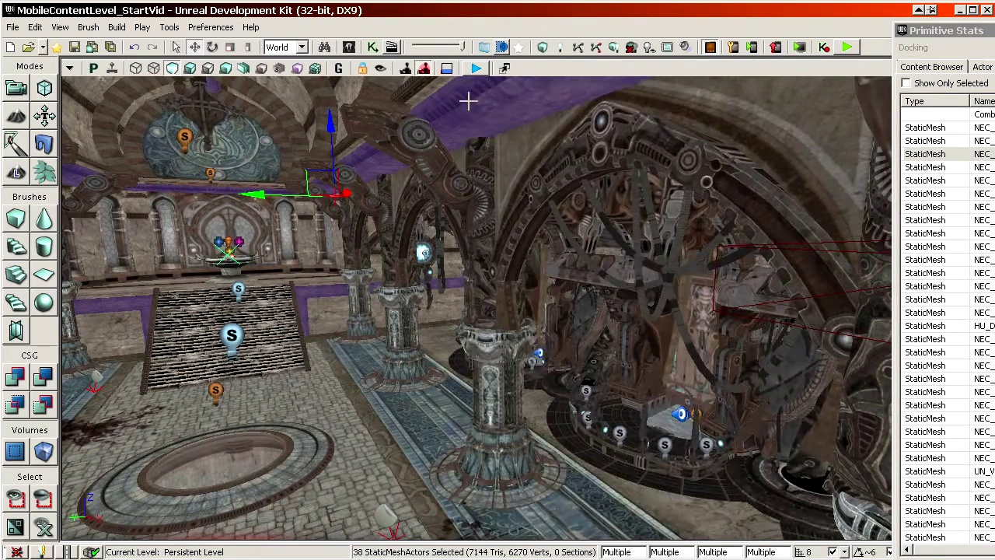
Export the selected wall trims from the level to tempbars.fbx in the temp folder
{"action": "right_click", "coordinate": [471, 85]}
{"action": "left_click", "coordinate": [542, 376]}
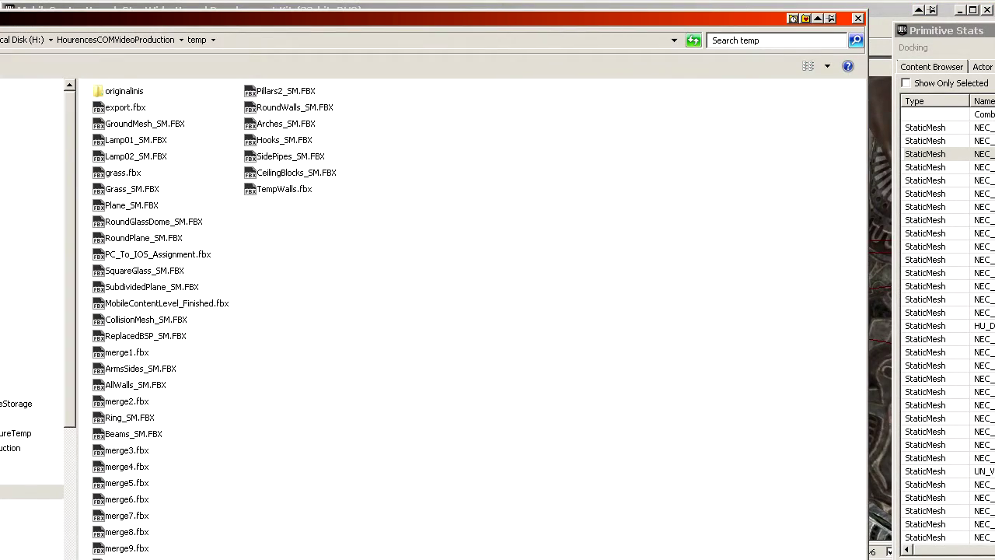
{"action": "key", "text": "Return"}
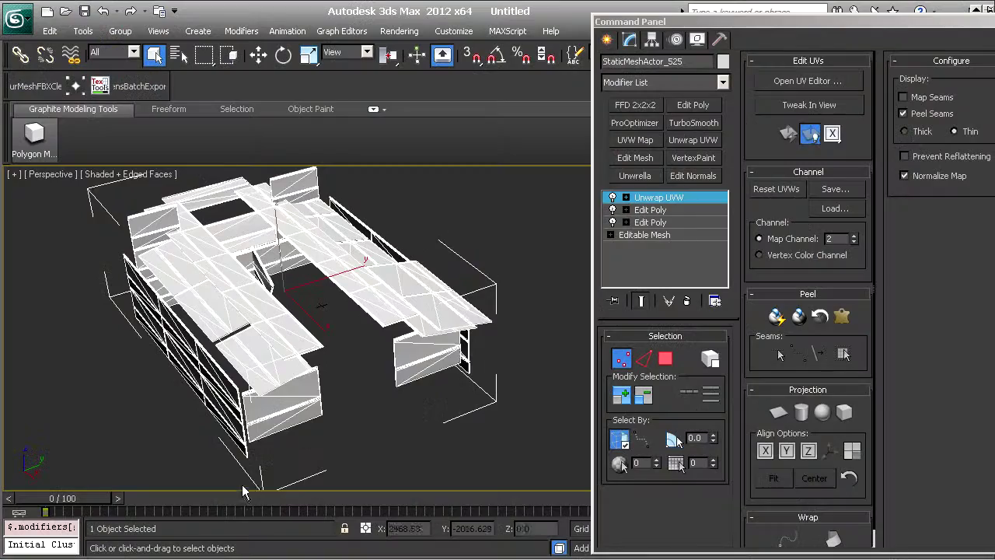
Switch to 3ds Max and import tempbars.fbx into the current scene with the existing FBX import settings
{"action": "middle_click_drag", "start_coordinate": [241, 485], "coordinate": [273, 351], "text": "alt"}
{"action": "left_click", "coordinate": [21, 21]}
{"action": "left_click", "coordinate": [62, 224]}
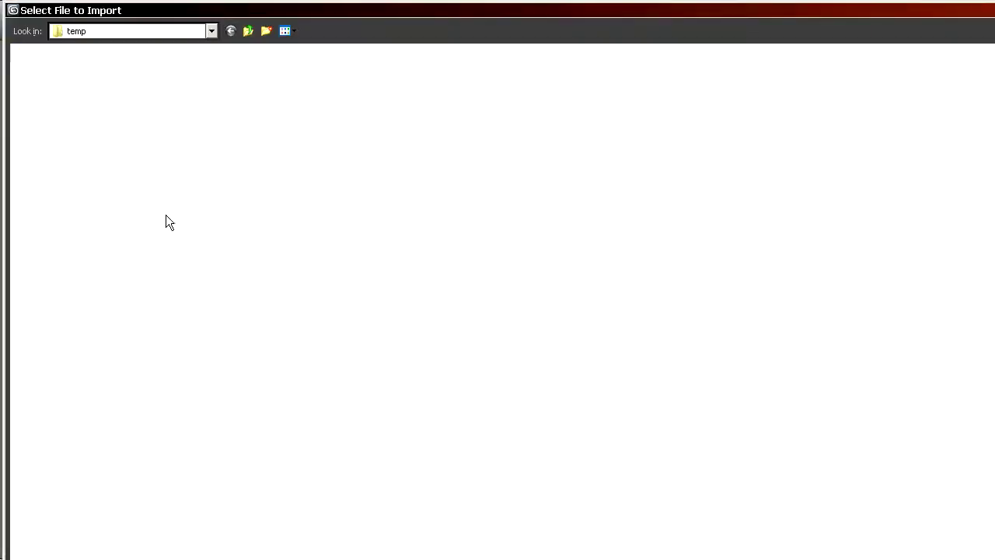
{"action": "double_click", "coordinate": [51, 544]}
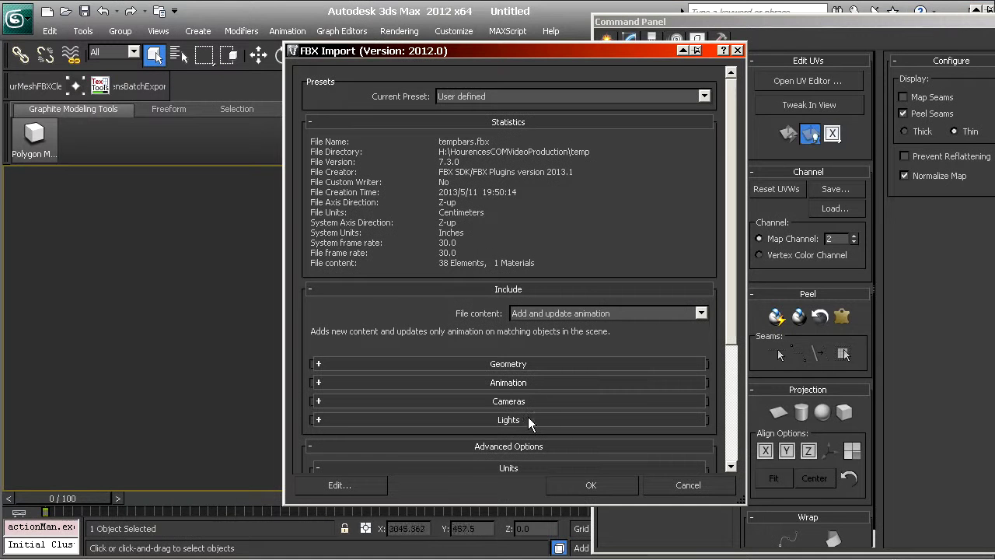
{"action": "left_click", "coordinate": [591, 485]}
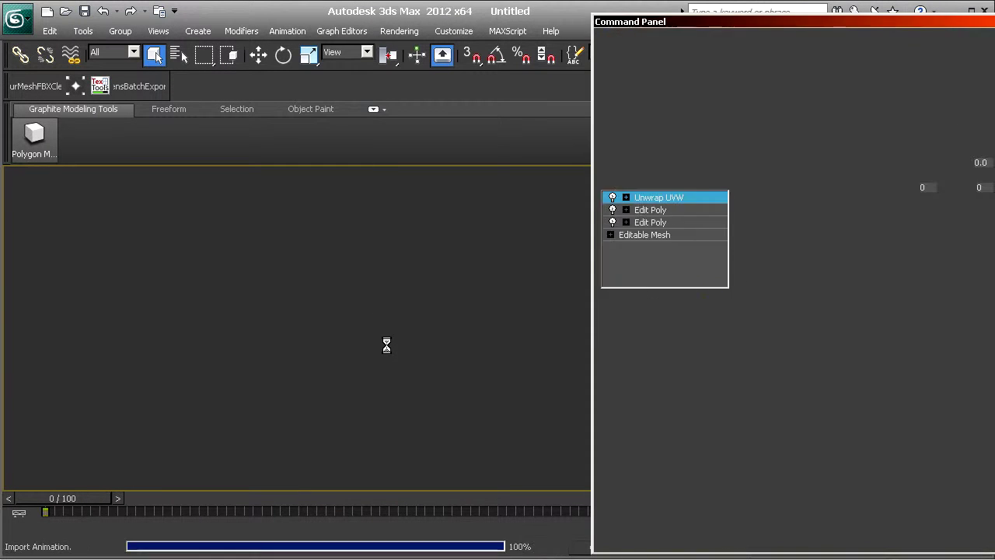
Hide the previously merged wall mesh so that only the imported trim bars remain in the viewport
{"action": "scroll", "coordinate": [466, 342], "scroll_direction": "up", "scroll_amount": 2}
{"action": "middle_click_drag", "start_coordinate": [544, 342], "coordinate": [351, 351]}
{"action": "middle_click_drag", "start_coordinate": [456, 344], "coordinate": [299, 408], "text": "alt"}
{"action": "middle_click_drag", "start_coordinate": [446, 320], "coordinate": [404, 288], "text": "alt"}
{"action": "middle_click_drag", "start_coordinate": [404, 288], "coordinate": [290, 364]}
{"action": "key", "text": "w"}
{"action": "left_click", "coordinate": [290, 364]}
{"action": "right_click", "coordinate": [321, 342]}
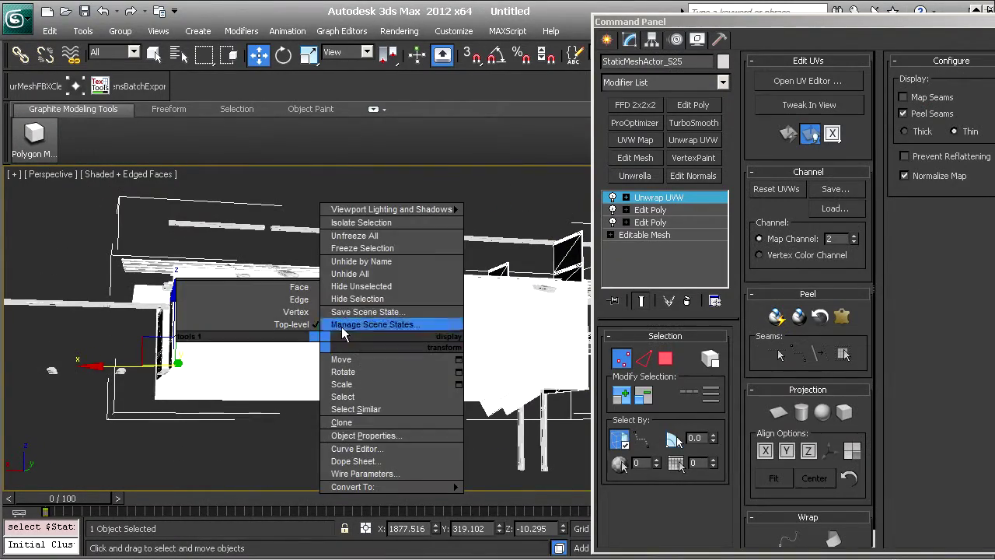
{"action": "left_click", "coordinate": [359, 300]}
Apply an Edit Poly modifier to all imported trim bars together and select all of their vertices
{"action": "scroll", "coordinate": [444, 334], "scroll_direction": "down", "scroll_amount": 5}
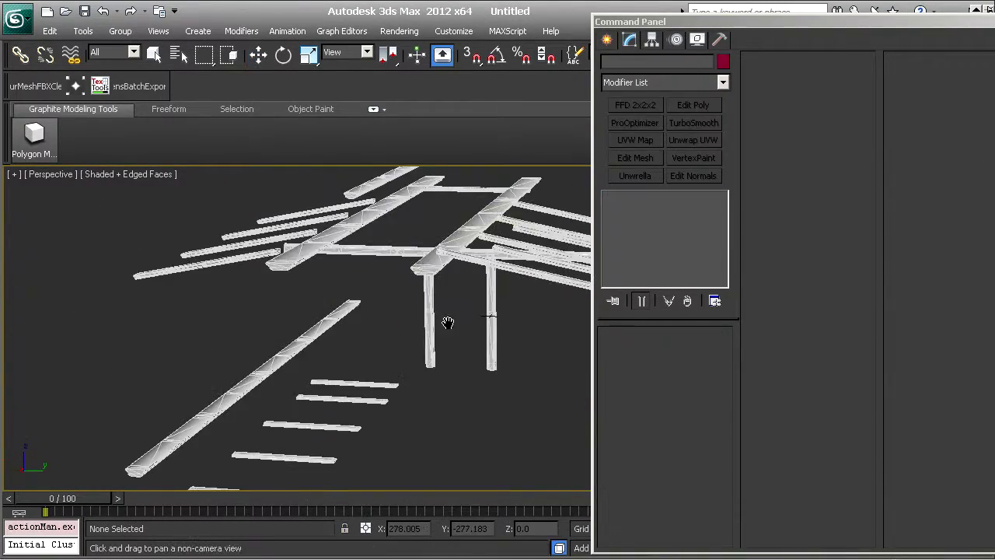
{"action": "middle_click_drag", "start_coordinate": [476, 336], "coordinate": [453, 324], "text": "alt"}
{"action": "left_click_drag", "start_coordinate": [131, 200], "coordinate": [384, 416]}
{"action": "left_click", "coordinate": [691, 105]}
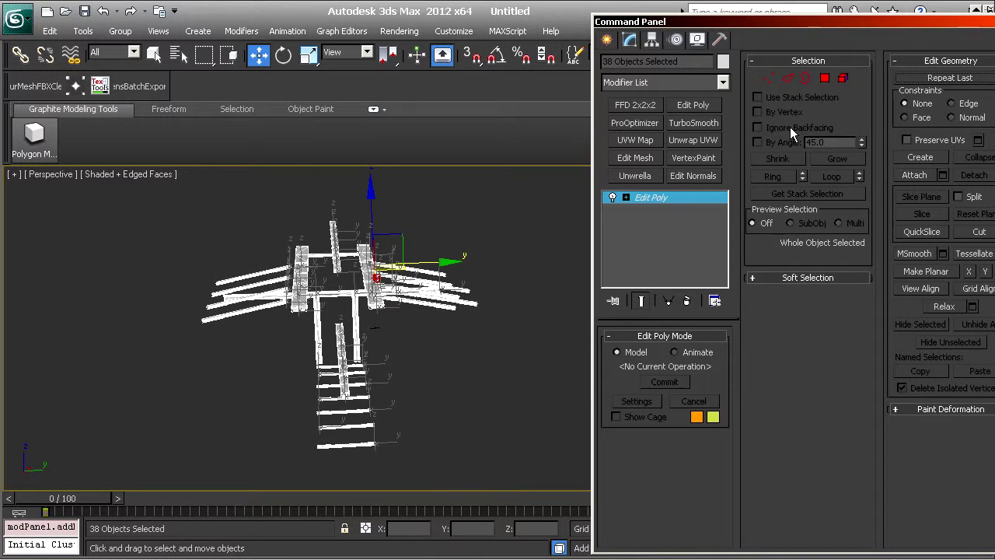
{"action": "left_click", "coordinate": [767, 79]}
{"action": "key", "text": "ctrl+a"}
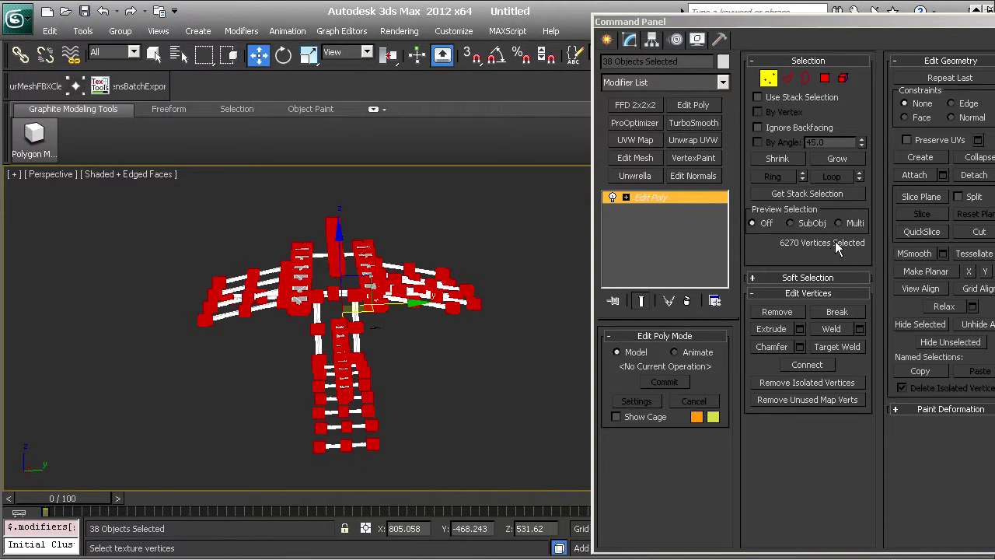
Select all elements of the trim bars, auto smooth them at 45.0, and leave element editing
{"action": "left_click", "coordinate": [844, 77]}
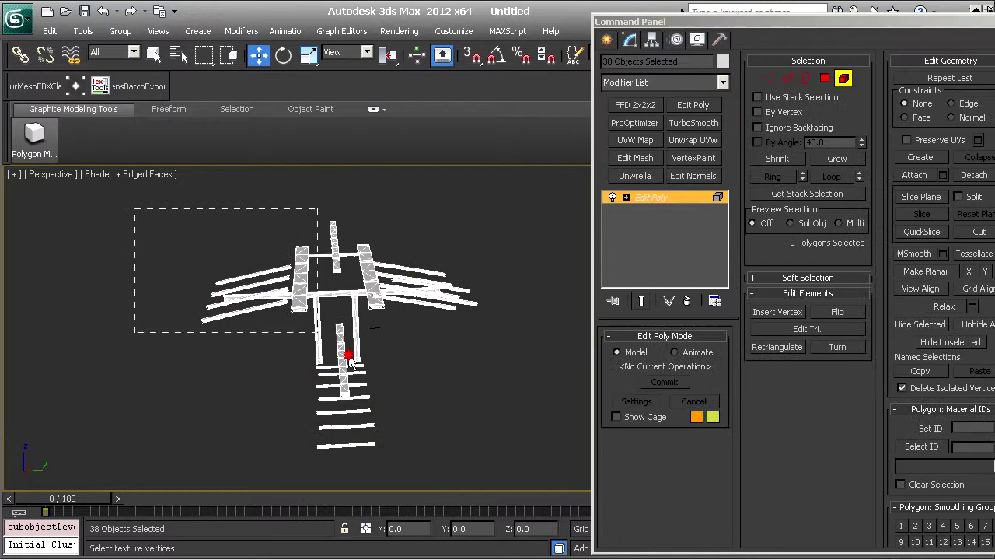
{"action": "key", "text": "ctrl+a"}
{"action": "left_click_drag", "start_coordinate": [906, 431], "coordinate": [901, 178]}
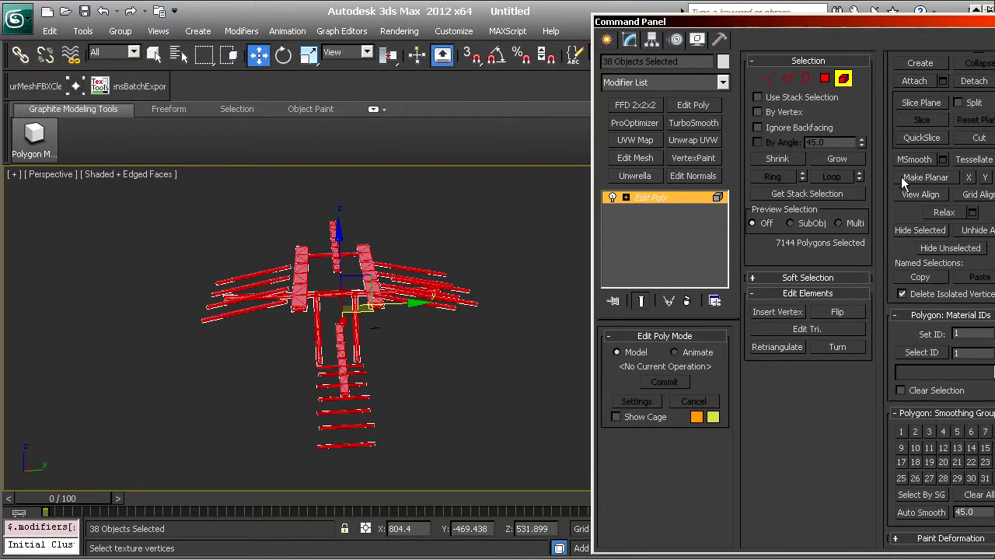
{"action": "left_click", "coordinate": [943, 512]}
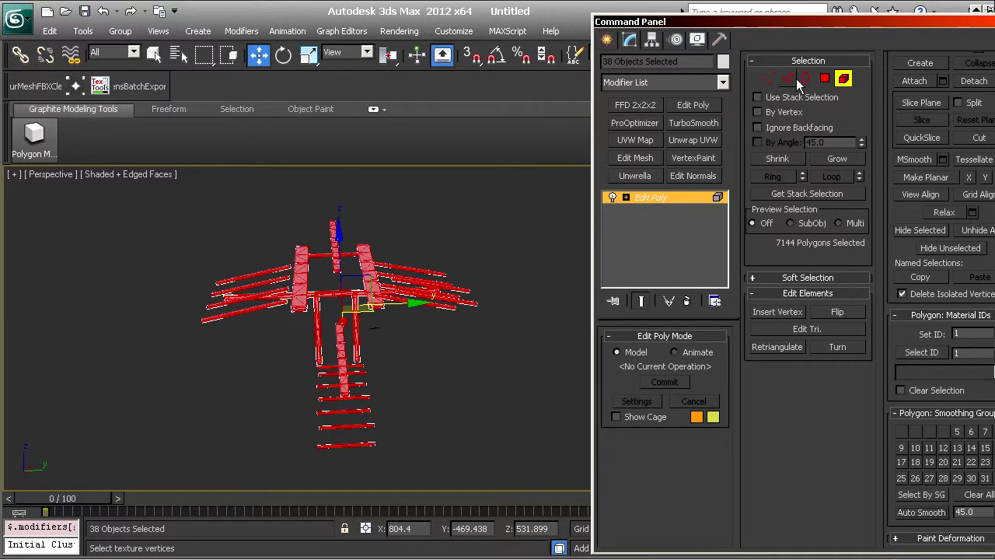
{"action": "left_click", "coordinate": [843, 78]}
Add an Edit Poly modifier to the single bar StaticMeshActor_238 and attach all the other trim bars to it
{"action": "left_click", "coordinate": [340, 375]}
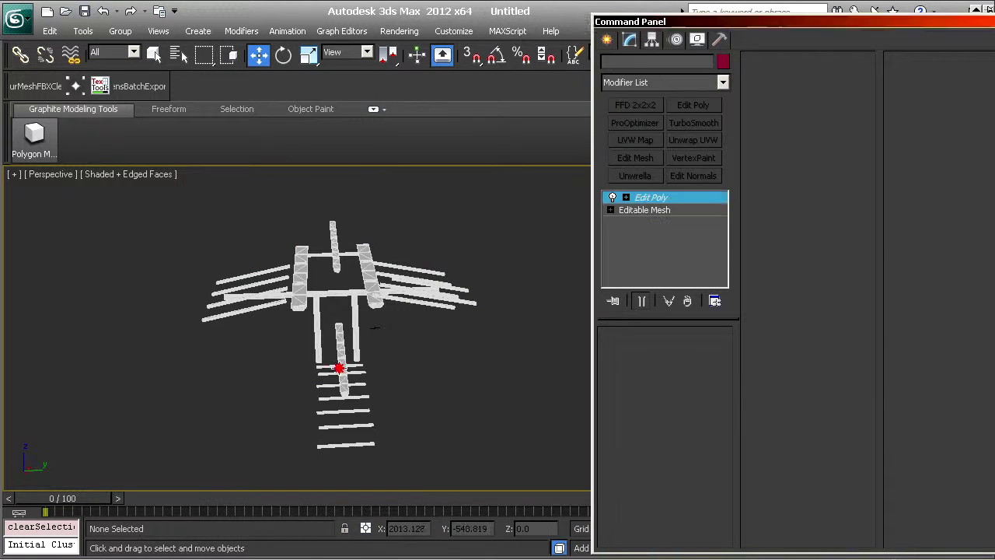
{"action": "left_click", "coordinate": [693, 105]}
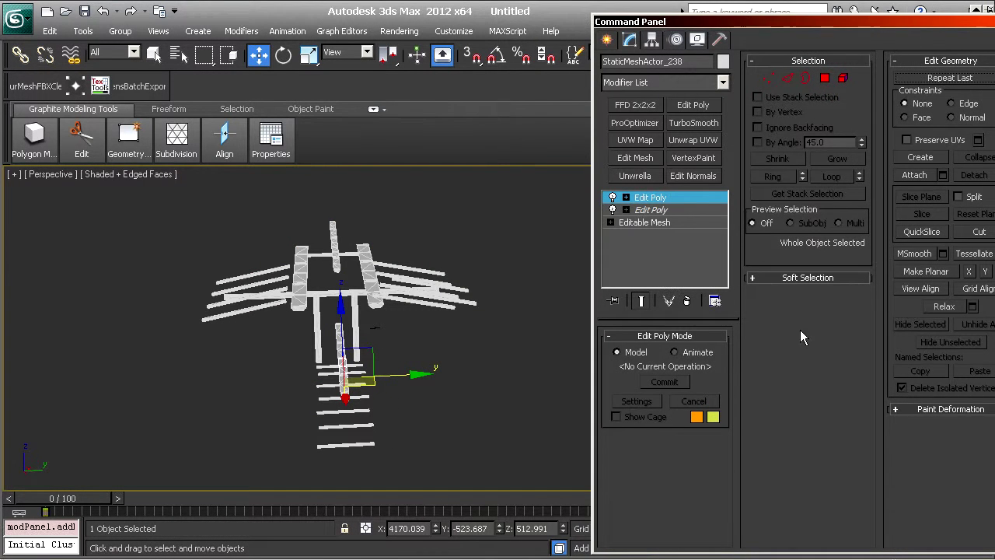
{"action": "left_click", "coordinate": [942, 175]}
{"action": "left_click", "coordinate": [545, 196]}
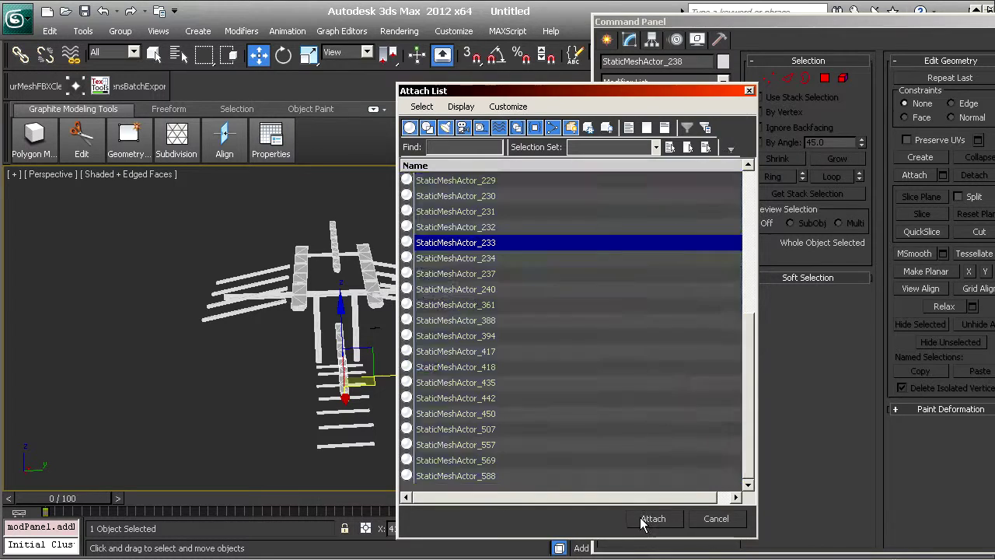
{"action": "left_click", "coordinate": [650, 518]}
{"action": "left_click", "coordinate": [940, 176]}
{"action": "scroll", "coordinate": [525, 296], "scroll_direction": "down", "scroll_amount": 5}
{"action": "left_click", "coordinate": [525, 302]}
{"action": "key", "text": "ctrl+a"}
{"action": "left_click", "coordinate": [529, 291]}
{"action": "key", "text": "ctrl+a"}
{"action": "left_click", "coordinate": [651, 517]}
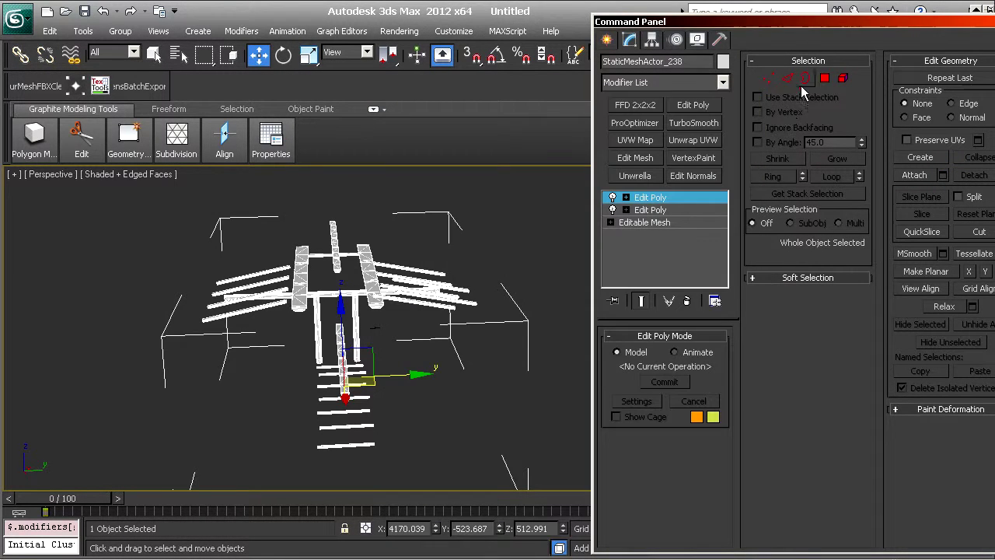
Add Unwrap UVW to the merged bars on map channel 2, pack the overlapping UVs with Rescale on, and close the UV editor
{"action": "left_click", "coordinate": [694, 140]}
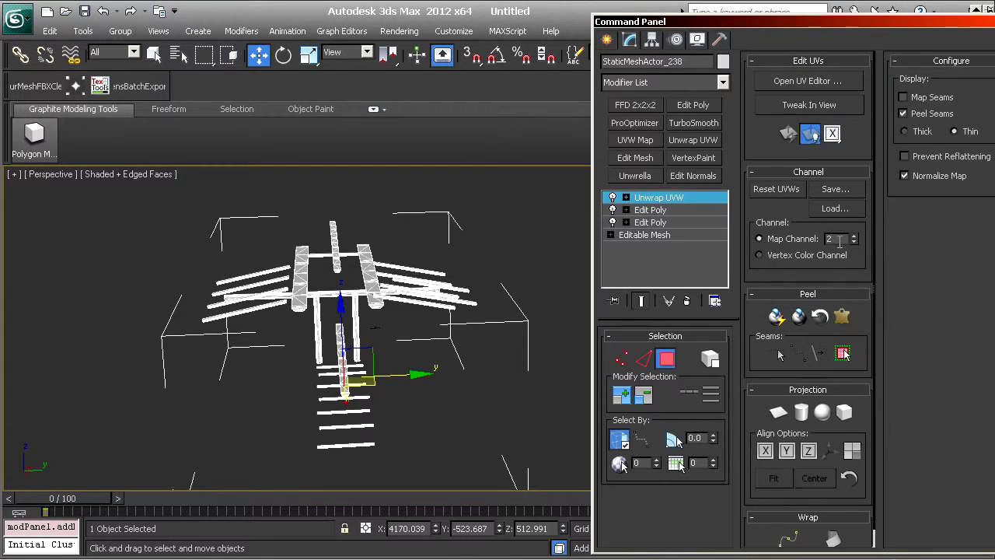
{"action": "left_click", "coordinate": [817, 81]}
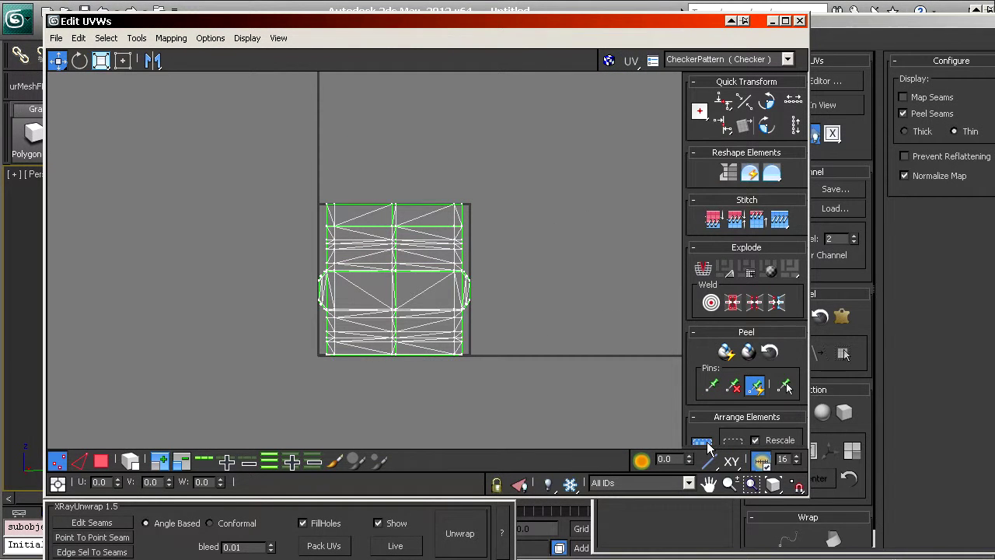
{"action": "left_click", "coordinate": [702, 442]}
{"action": "scroll", "coordinate": [489, 337], "scroll_direction": "up", "scroll_amount": 5}
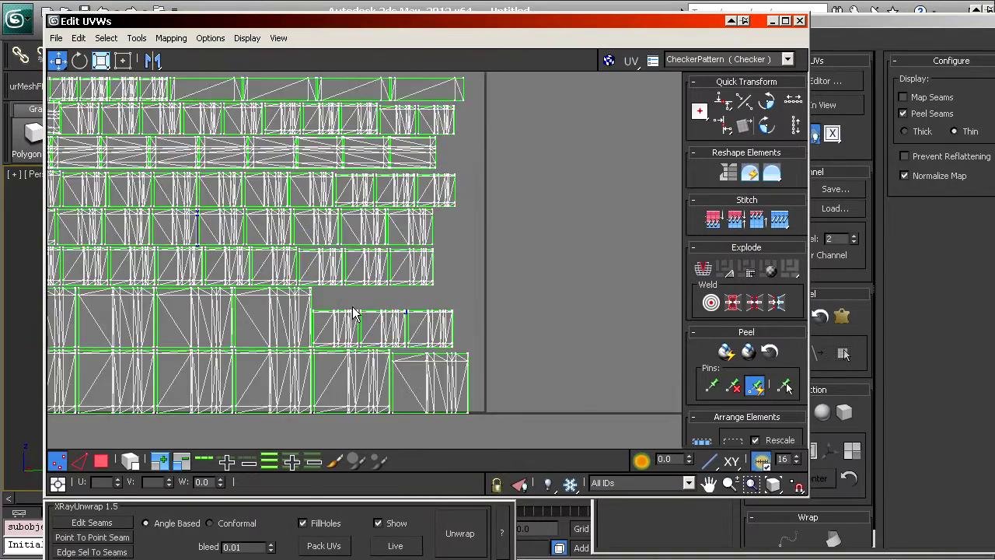
{"action": "middle_click_drag", "start_coordinate": [439, 309], "coordinate": [455, 473]}
{"action": "scroll", "coordinate": [376, 323], "scroll_direction": "down", "scroll_amount": 4}
{"action": "left_click", "coordinate": [130, 195]}
{"action": "left_click_drag", "start_coordinate": [250, 23], "coordinate": [347, 46]}
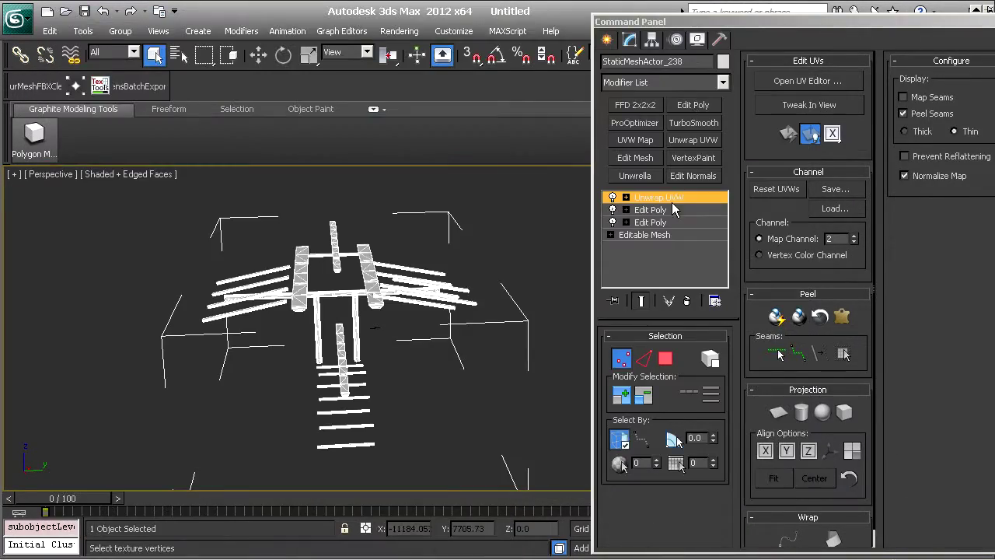
Export the merged bars as FBX over the existing tempbars.fbx, keeping Smoothing Groups and Triangulate enabled
{"action": "left_click", "coordinate": [15, 18]}
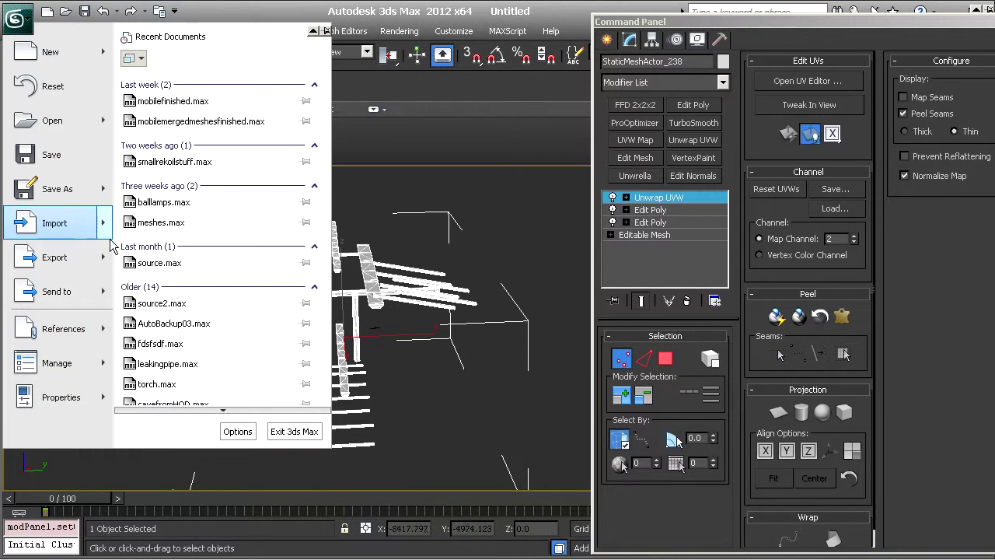
{"action": "mouse_move", "coordinate": [55, 257]}
{"action": "left_click", "coordinate": [183, 125]}
{"action": "double_click", "coordinate": [56, 544]}
{"action": "key", "text": "y"}
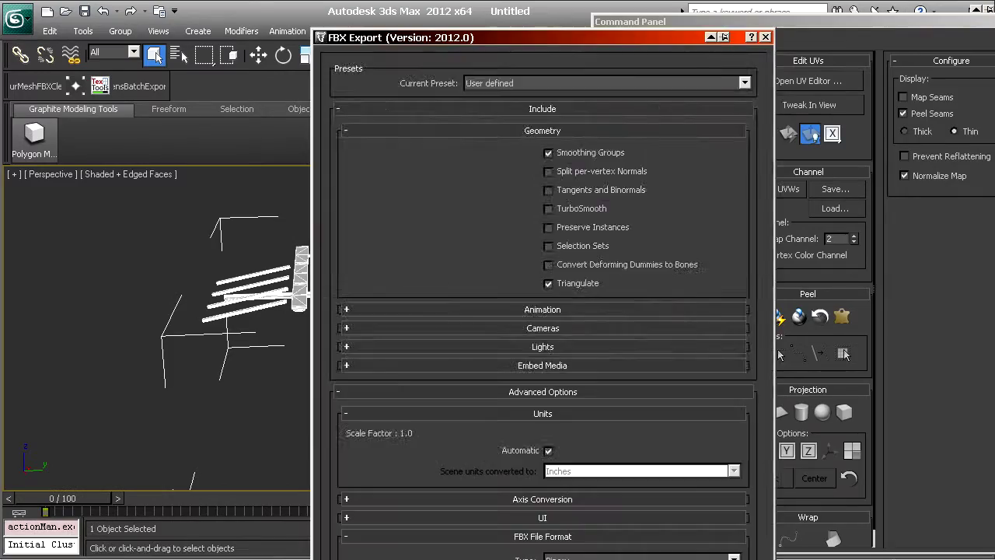
{"action": "key", "text": "Return"}
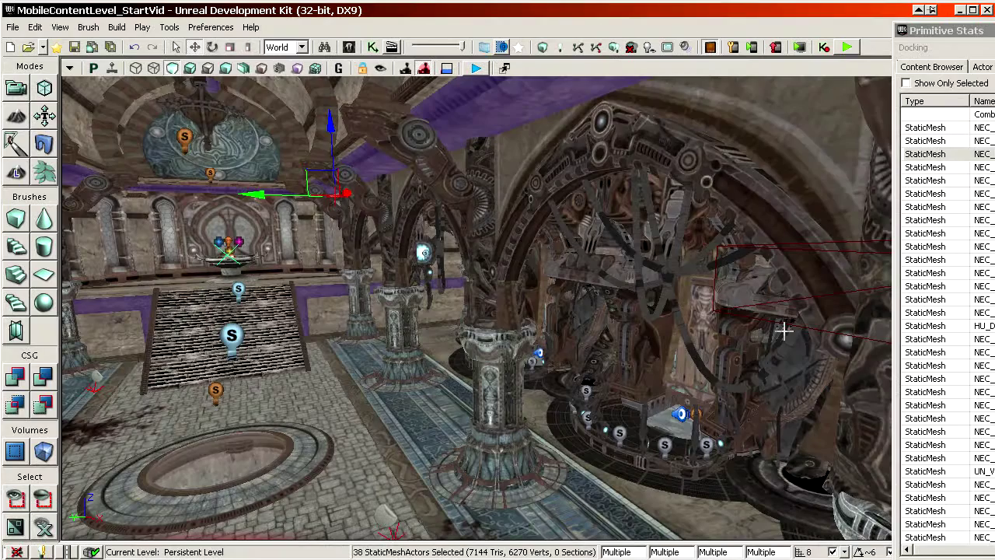
Switch to UDK and import tempbars.fbx as a static mesh named tempbars into the MobileContent_Assets_StartVid package
{"action": "left_click", "coordinate": [939, 67]}
{"action": "left_click_drag", "start_coordinate": [958, 33], "coordinate": [159, 28]}
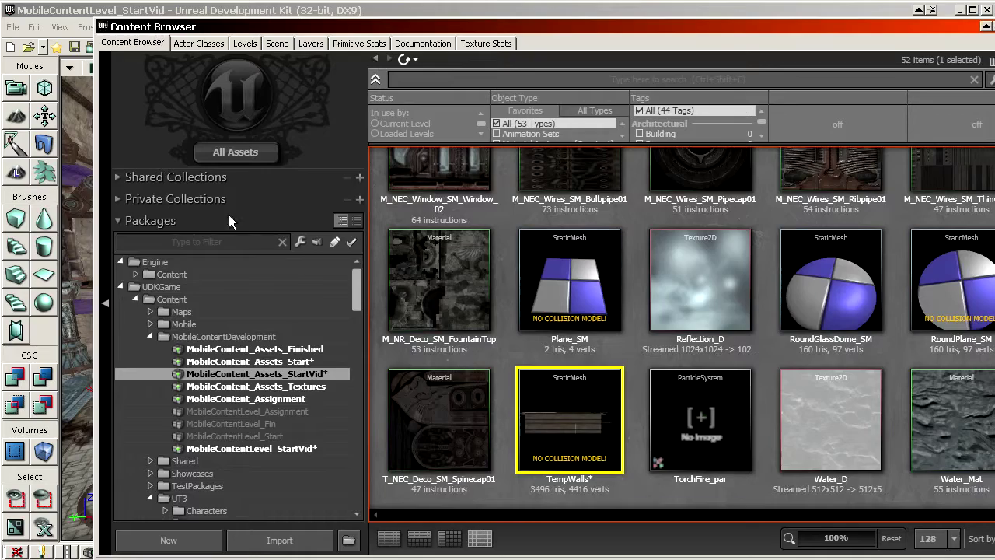
{"action": "left_click", "coordinate": [279, 539]}
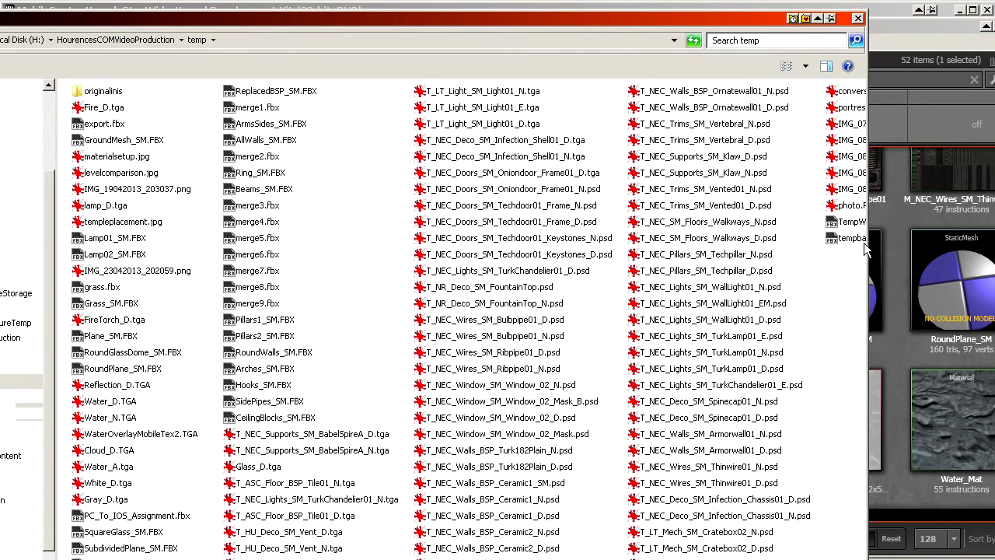
{"action": "scroll", "coordinate": [844, 249], "scroll_direction": "down", "scroll_amount": 2}
{"action": "double_click", "coordinate": [702, 238]}
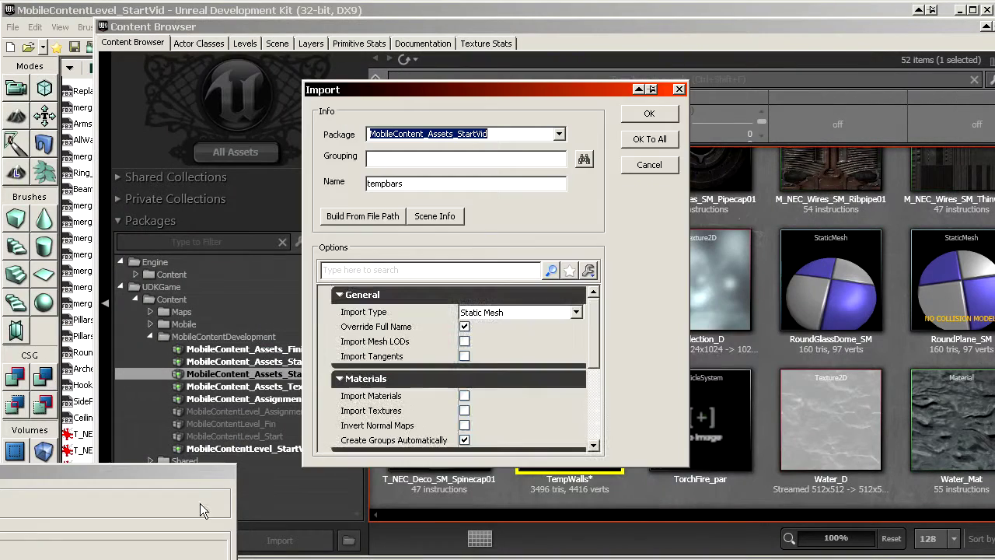
{"action": "left_click", "coordinate": [647, 116]}
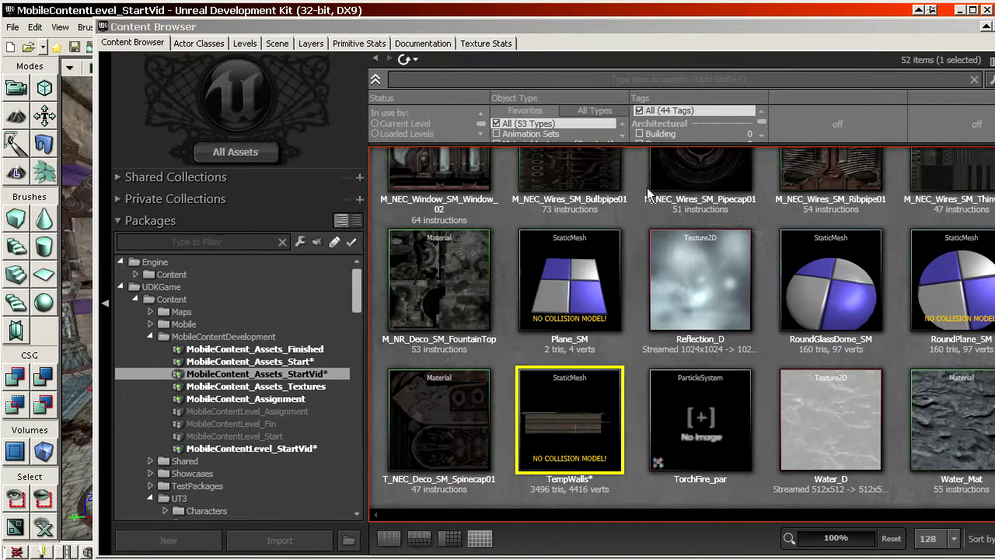
Open the tempbars static mesh, assign the bars' material to its element, and disable per-poly collision
{"action": "double_click", "coordinate": [589, 427]}
{"action": "left_click_drag", "start_coordinate": [588, 423], "coordinate": [545, 334]}
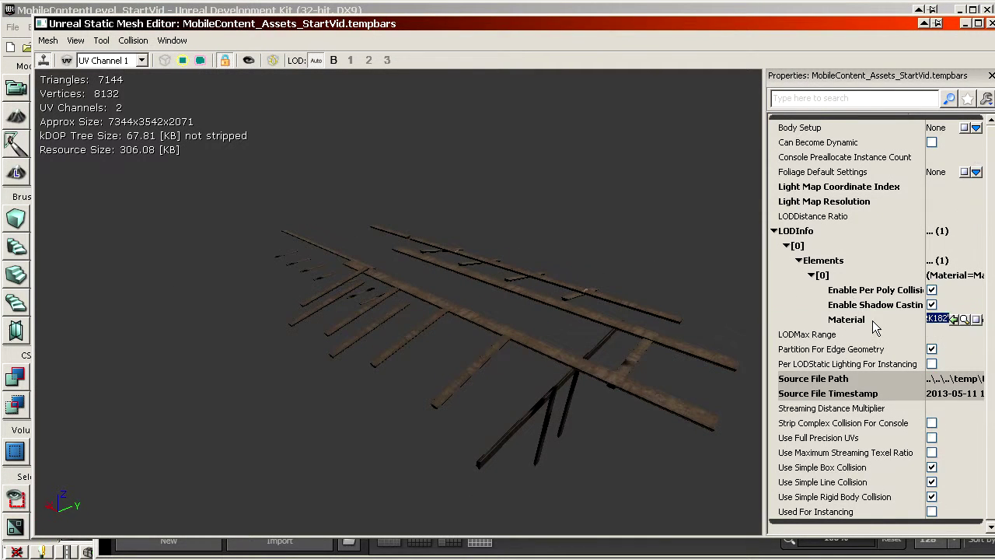
{"action": "left_click", "coordinate": [954, 319]}
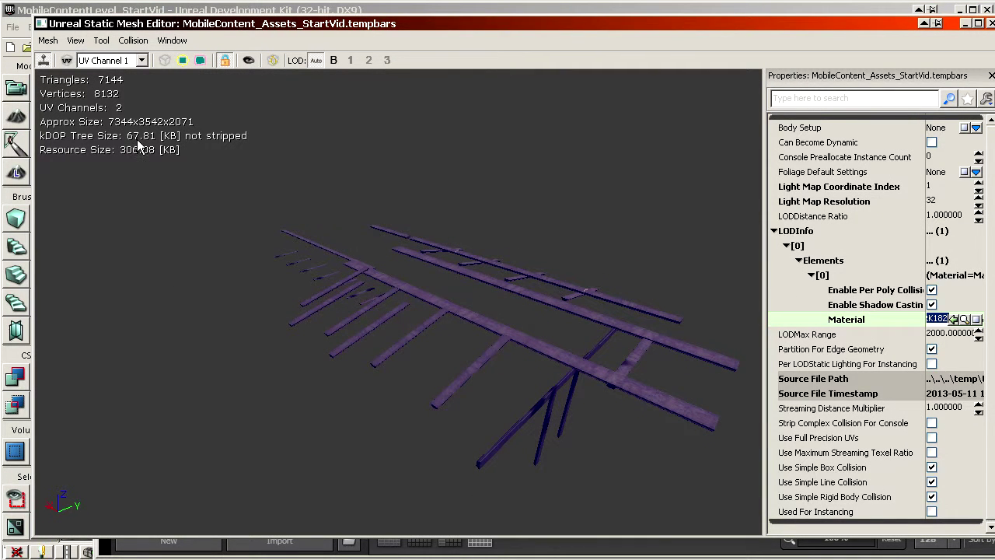
{"action": "left_click", "coordinate": [932, 290]}
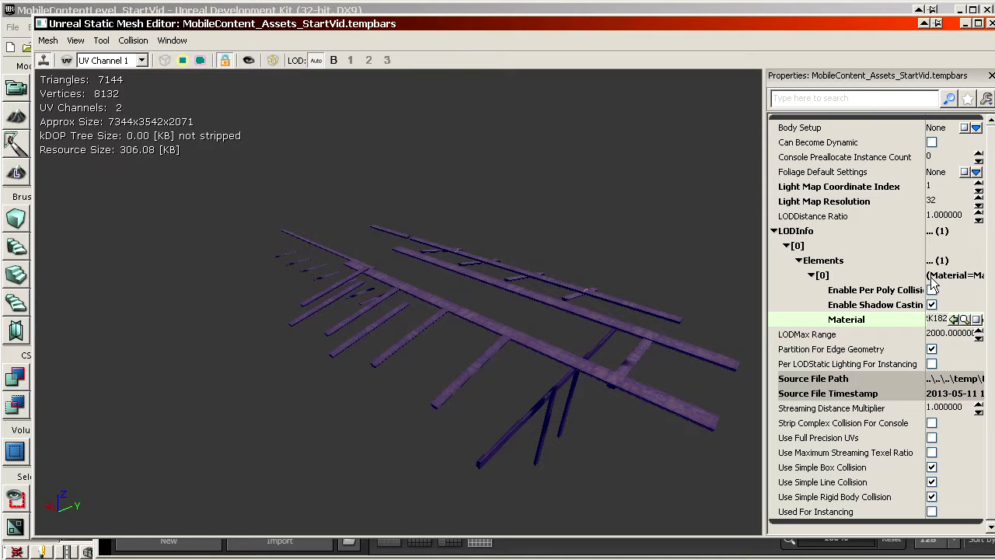
{"action": "left_click", "coordinate": [863, 290]}
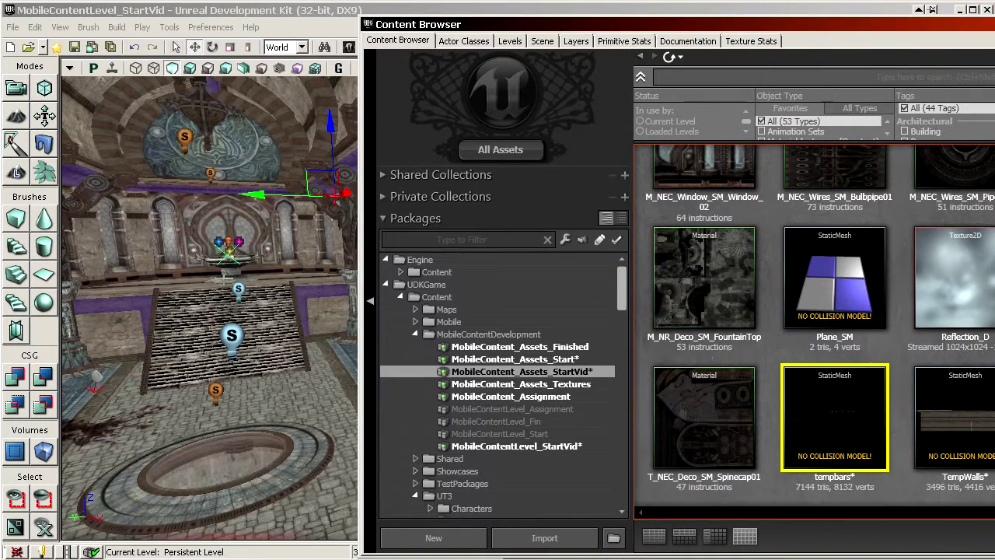
Clear the selection of the old trims and place the tempbars mesh from the Content Browser into the level
{"action": "right_click_drag", "start_coordinate": [224, 306], "coordinate": [306, 269]}
{"action": "key", "text": "Escape"}
{"action": "left_click_drag", "start_coordinate": [860, 435], "coordinate": [149, 504]}
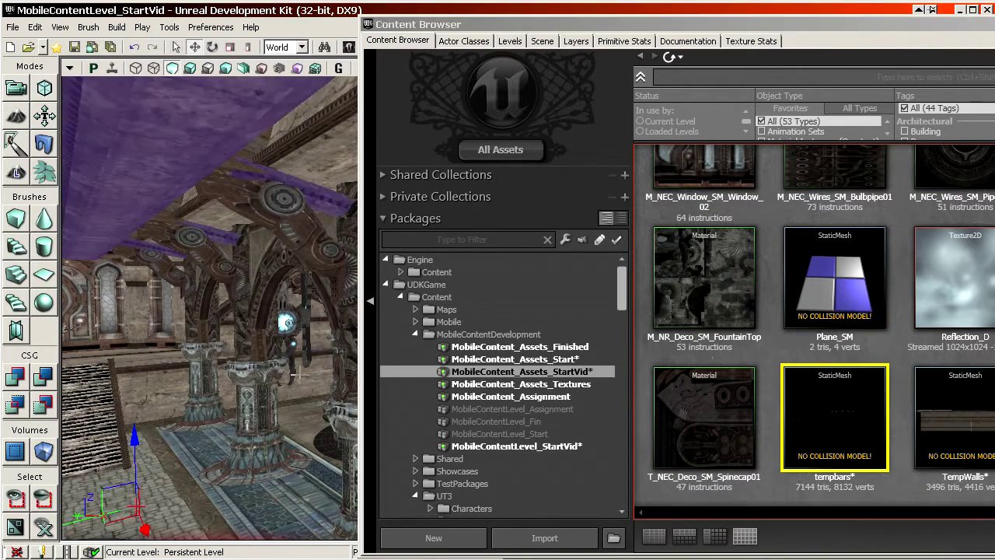
Set the X and Y location of the placed tempbars actor to 0 and check the trims in the level
{"action": "right_click_drag", "start_coordinate": [302, 376], "coordinate": [224, 376]}
{"action": "key", "text": "F4"}
{"action": "left_click", "coordinate": [755, 283]}
{"action": "type", "text": "0"}
{"action": "key", "text": "shift+Tab"}
{"action": "type", "text": "0"}
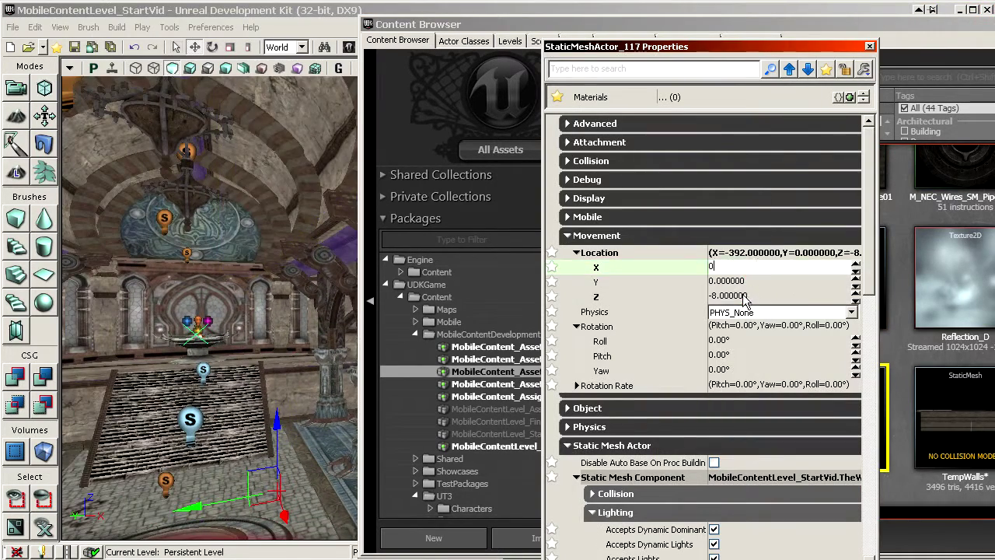
{"action": "left_click", "coordinate": [747, 280]}
{"action": "left_click", "coordinate": [871, 46]}
{"action": "left_click_drag", "start_coordinate": [655, 23], "coordinate": [994, 33]}
{"action": "right_click_drag", "start_coordinate": [699, 195], "coordinate": [544, 171]}
{"action": "left_click_drag", "start_coordinate": [695, 225], "coordinate": [691, 287]}
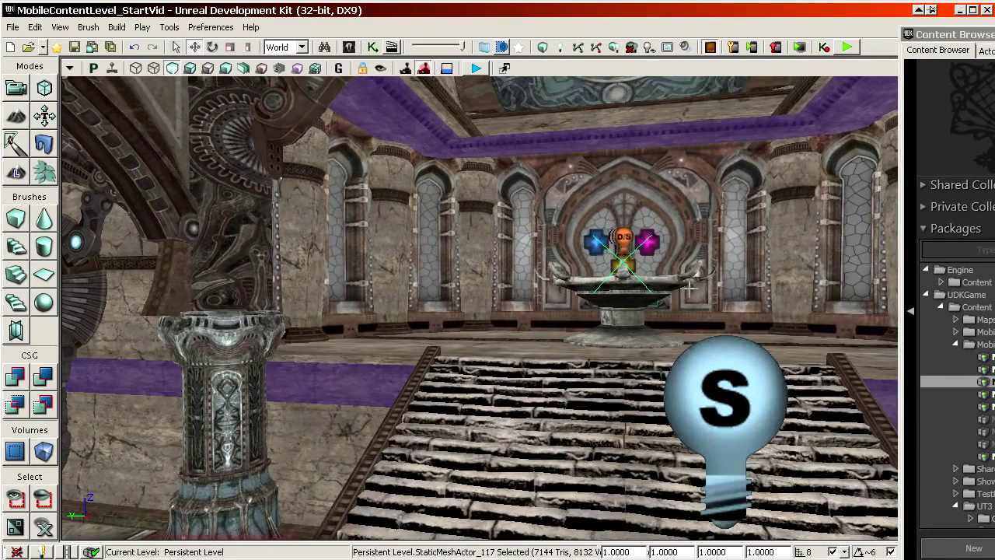
{"action": "mouse_move", "coordinate": [686, 344]}
{"action": "left_mouse_down"}
{"action": "mouse_move", "coordinate": [435, 334]}
{"action": "mouse_move", "coordinate": [424, 288]}
{"action": "mouse_move", "coordinate": [431, 214]}
{"action": "mouse_move", "coordinate": [661, 214]}
{"action": "mouse_move", "coordinate": [690, 361]}
{"action": "left_mouse_up"}
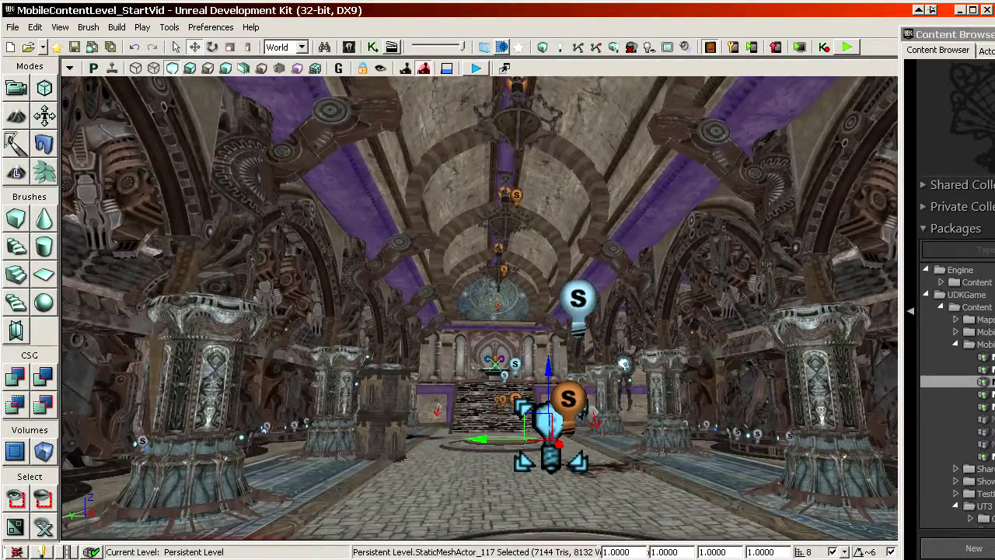
Inspect the AllWalls_SM, Arches_SM and ArmsSides_SM static meshes in the MobileContent_Assets_Finished package
{"action": "left_click_drag", "start_coordinate": [965, 34], "coordinate": [393, 9]}
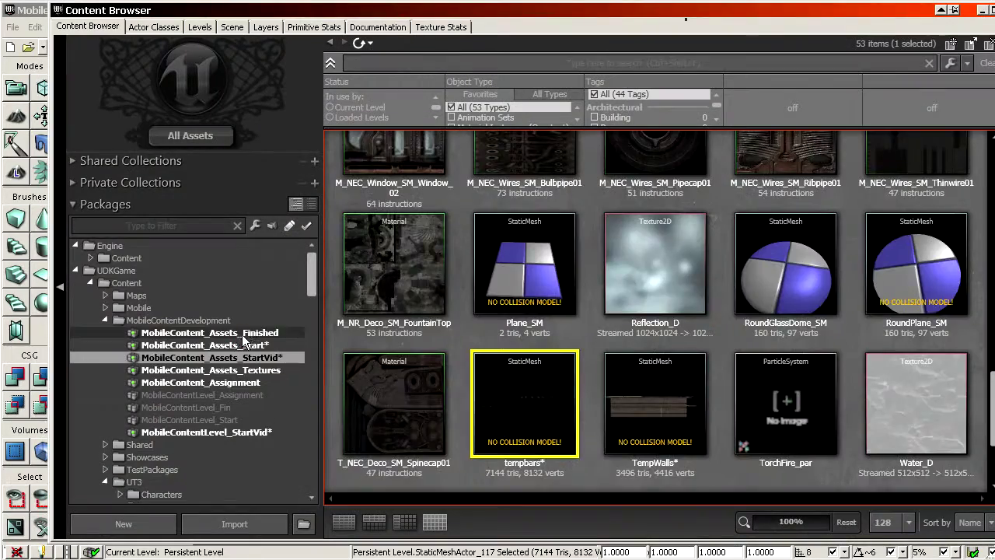
{"action": "left_click", "coordinate": [240, 333]}
{"action": "scroll", "coordinate": [691, 324], "scroll_direction": "up", "scroll_amount": 10}
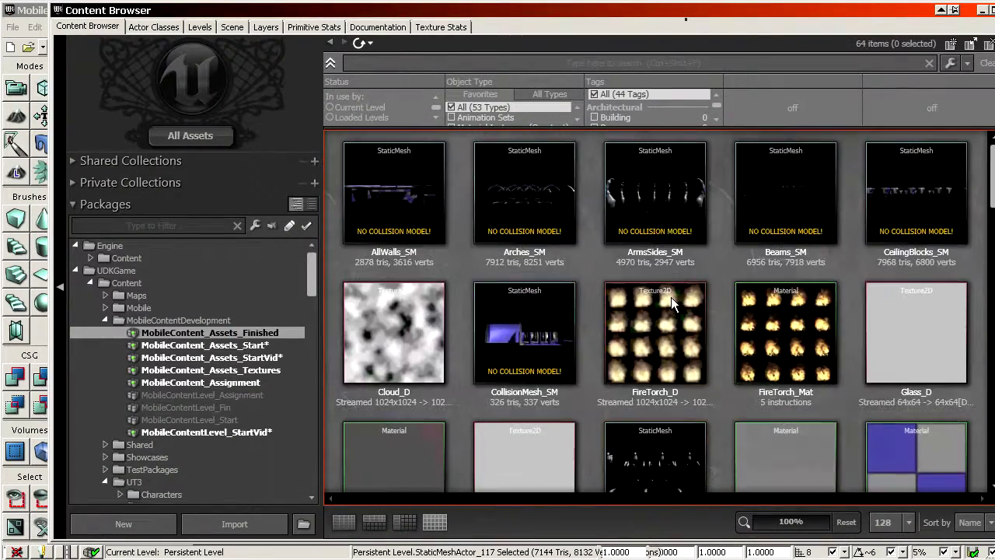
{"action": "double_click", "coordinate": [400, 196]}
{"action": "left_click_drag", "start_coordinate": [407, 209], "coordinate": [380, 247]}
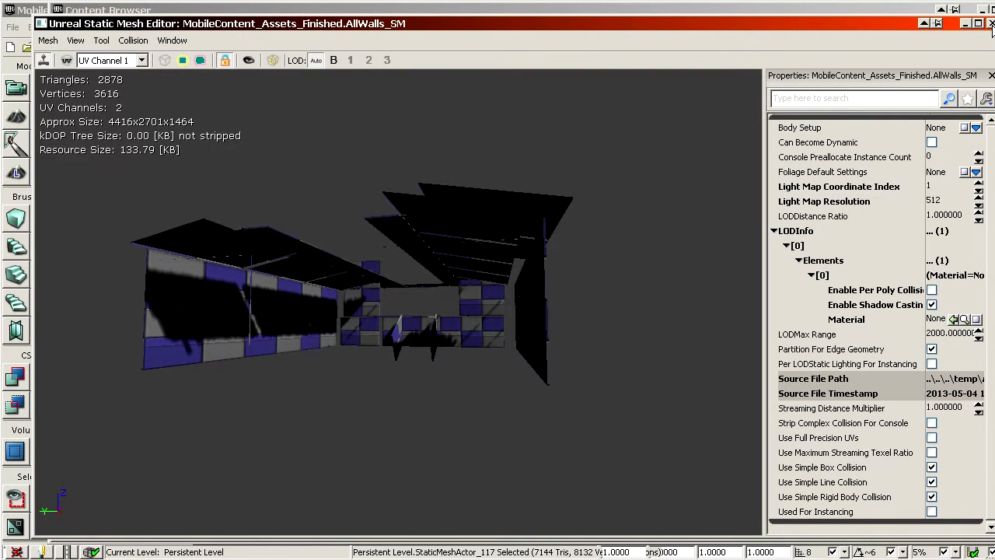
{"action": "left_click", "coordinate": [991, 24]}
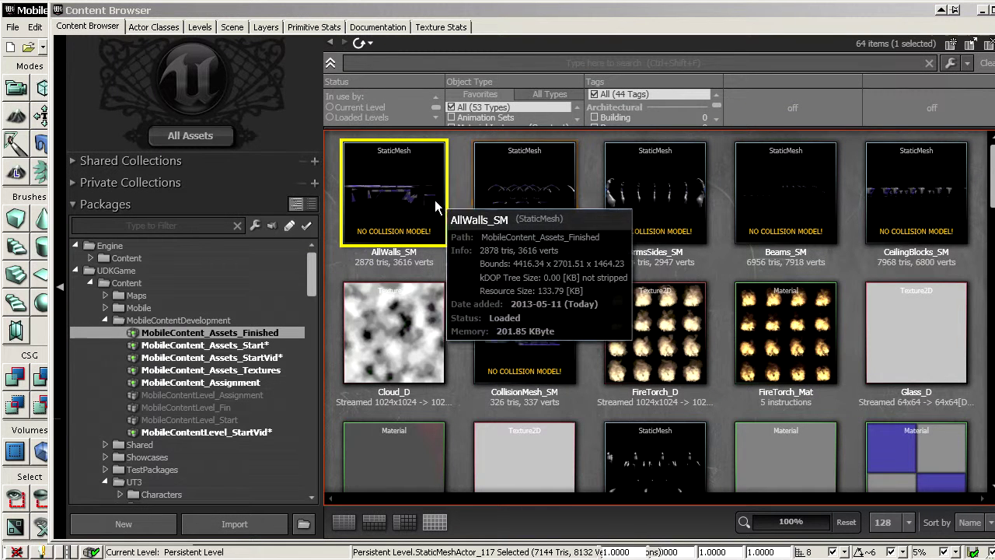
{"action": "double_click", "coordinate": [536, 189]}
{"action": "left_click_drag", "start_coordinate": [536, 189], "coordinate": [368, 223]}
{"action": "left_click", "coordinate": [989, 24]}
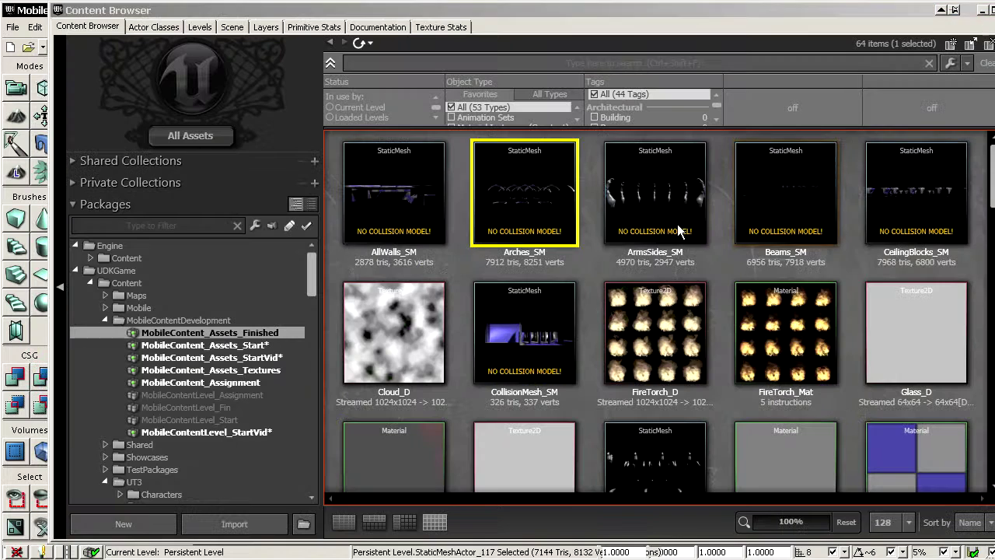
{"action": "double_click", "coordinate": [583, 214]}
{"action": "mouse_move", "coordinate": [460, 236]}
{"action": "left_mouse_down"}
{"action": "mouse_move", "coordinate": [461, 202]}
{"action": "mouse_move", "coordinate": [461, 235]}
{"action": "mouse_move", "coordinate": [465, 228]}
{"action": "left_mouse_up"}
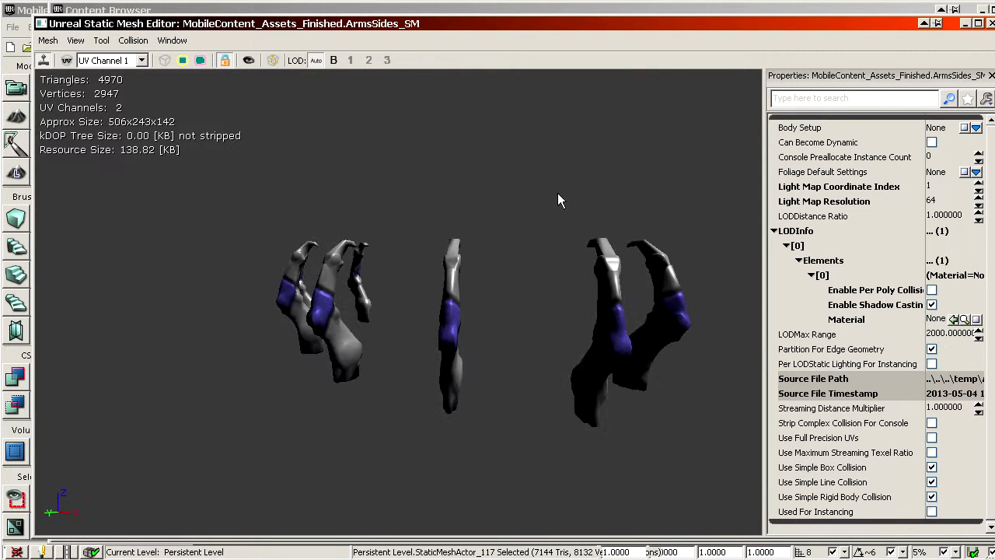
{"action": "left_click", "coordinate": [990, 24]}
Try to select the mechanical light arms around the circular pool one by one
{"action": "left_click_drag", "start_coordinate": [416, 14], "coordinate": [994, 29]}
{"action": "right_click_drag", "start_coordinate": [508, 350], "coordinate": [448, 377]}
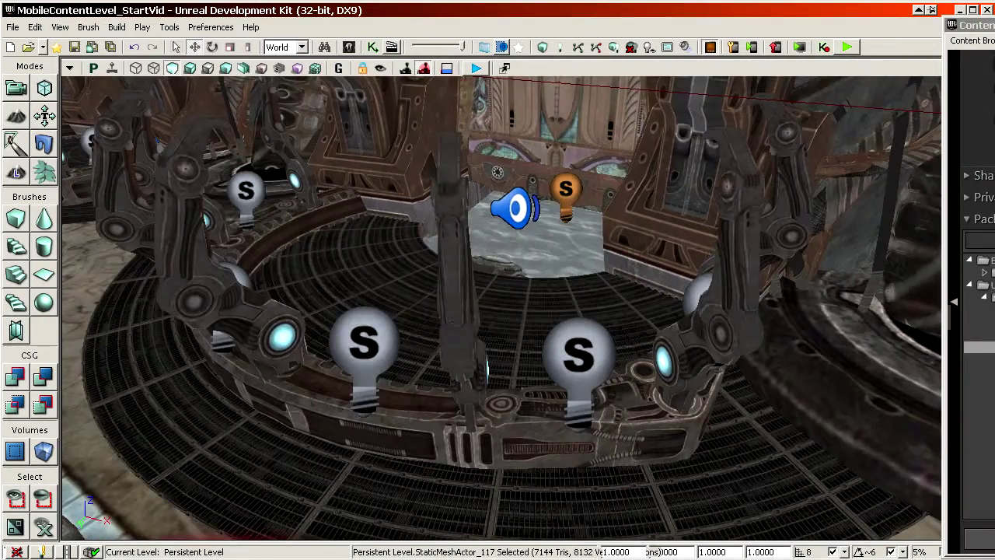
{"action": "key", "text": "ctrl+v"}
{"action": "left_click", "coordinate": [198, 293], "text": "ctrl"}
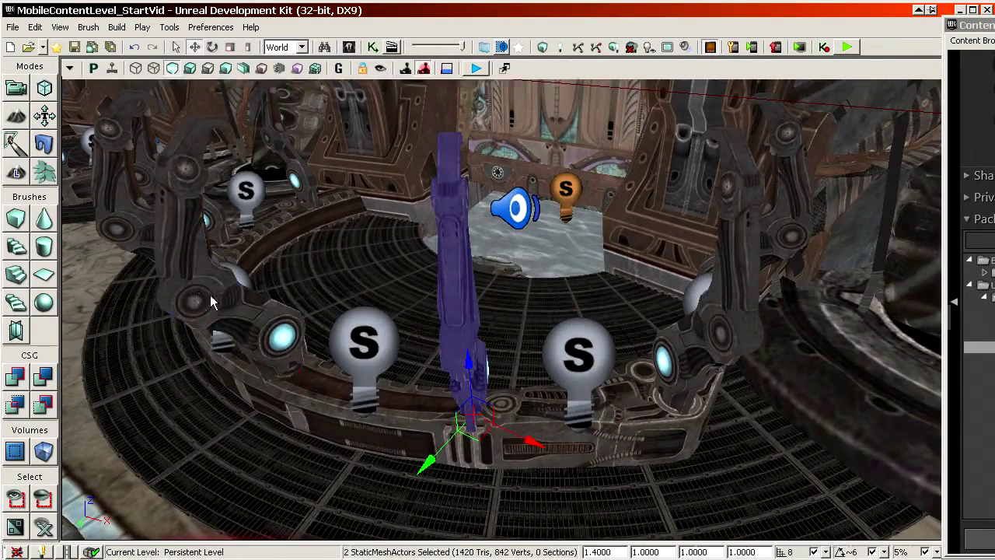
{"action": "right_click_drag", "start_coordinate": [367, 242], "coordinate": [333, 299]}
{"action": "left_click", "coordinate": [178, 412], "text": "ctrl"}
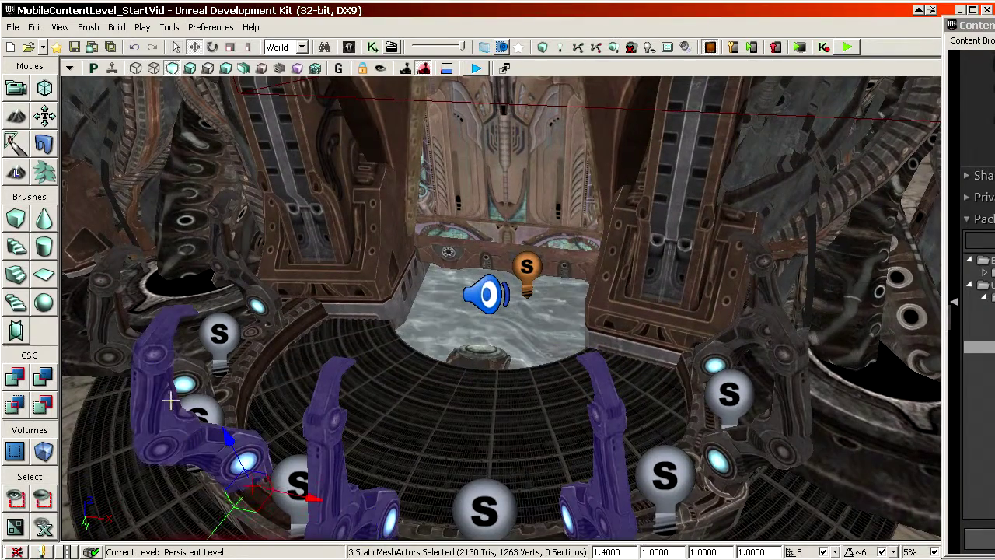
{"action": "left_click", "coordinate": [153, 378]}
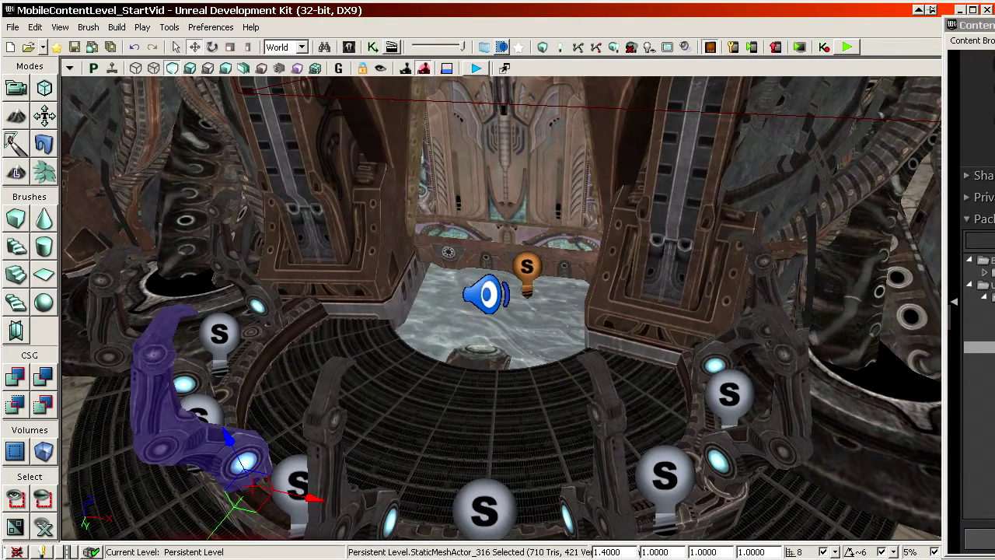
Browse the meshes in Primitive Stats, select every S_NEC_Lights_SM_WallLight01_arm_B instance and examine its instance and triangle figures
{"action": "left_click_drag", "start_coordinate": [994, 25], "coordinate": [479, 21]}
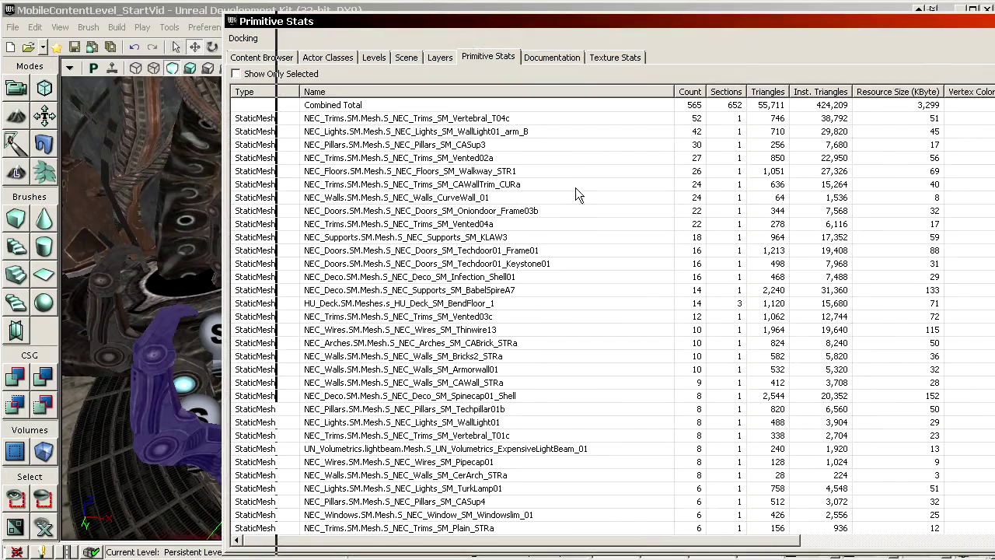
{"action": "left_click", "coordinate": [477, 145]}
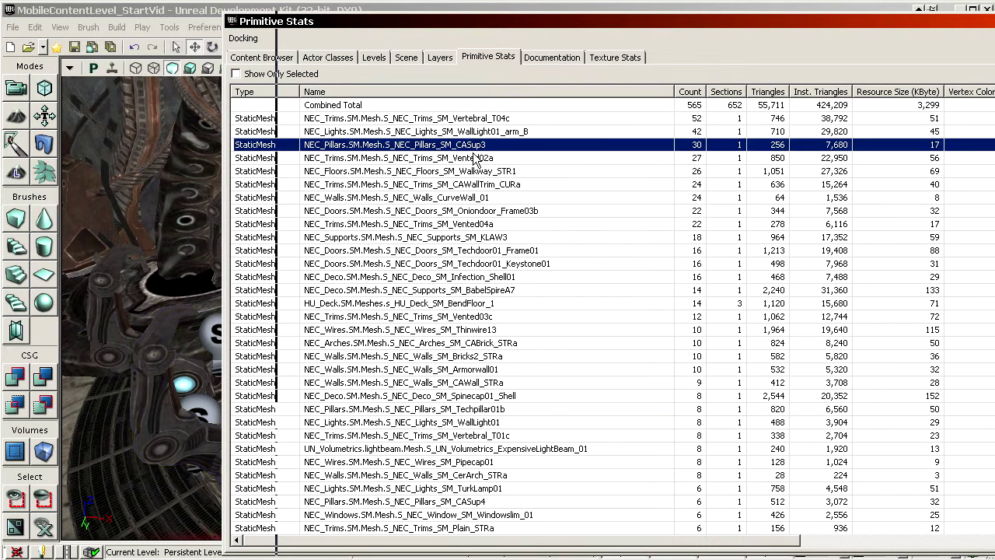
{"action": "left_click", "coordinate": [477, 158]}
{"action": "left_click", "coordinate": [472, 171]}
{"action": "left_click", "coordinate": [471, 185]}
{"action": "left_click", "coordinate": [472, 198]}
{"action": "left_click", "coordinate": [473, 211]}
{"action": "left_click", "coordinate": [474, 224]}
{"action": "left_click", "coordinate": [474, 238]}
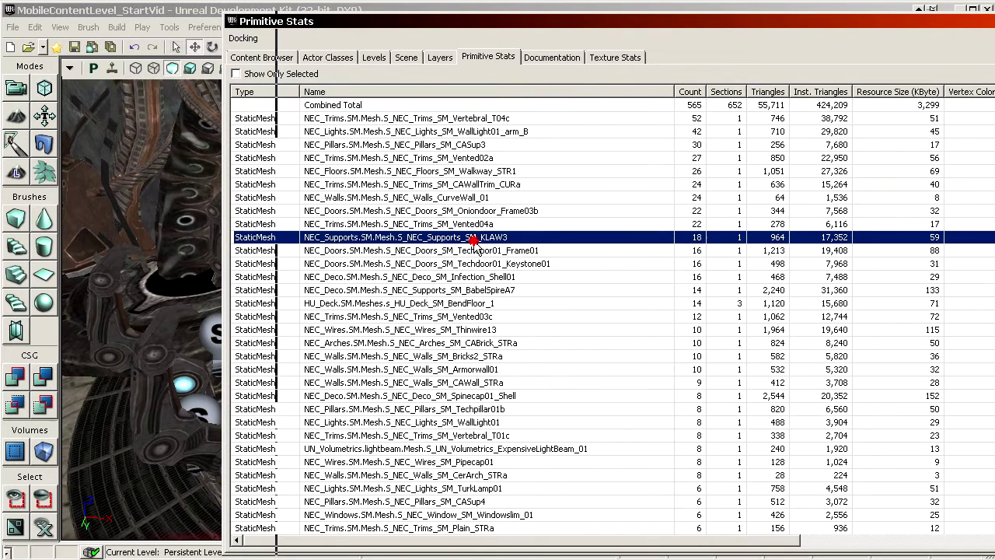
{"action": "left_click", "coordinate": [475, 132]}
{"action": "left_click_drag", "start_coordinate": [558, 24], "coordinate": [775, 15]}
{"action": "right_click_drag", "start_coordinate": [391, 228], "coordinate": [350, 210]}
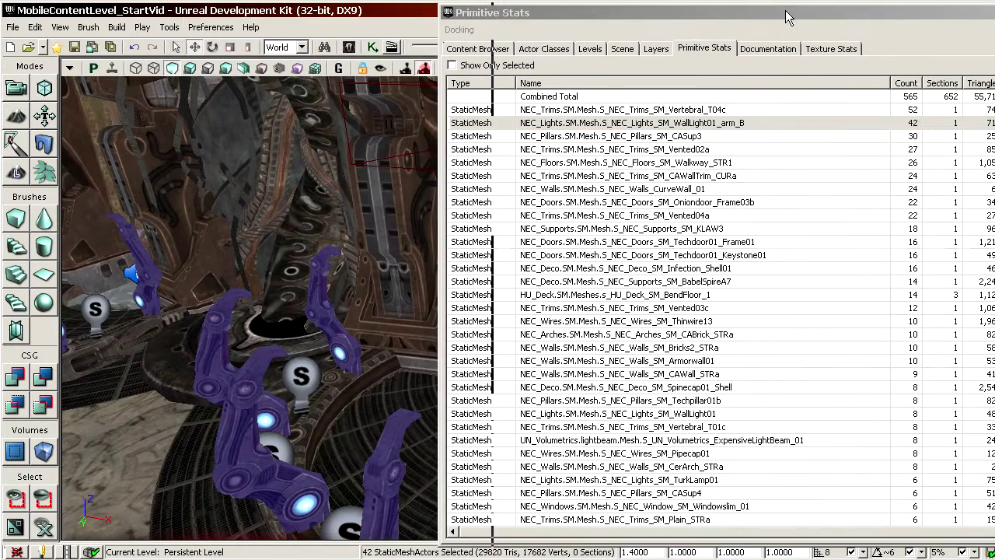
{"action": "left_click_drag", "start_coordinate": [788, 15], "coordinate": [660, 18]}
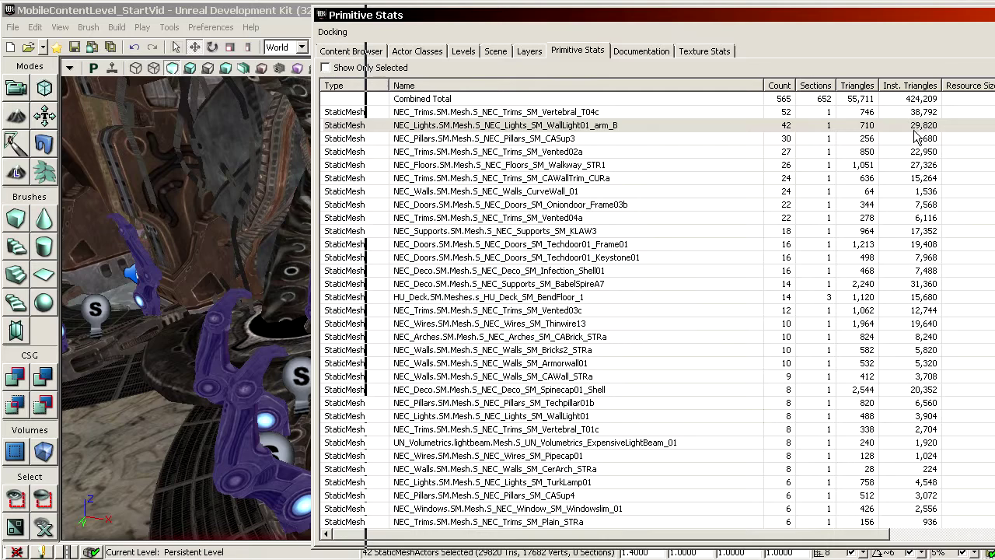
Limit the selection to the seven light arms around one circular pool in the level
{"action": "left_click_drag", "start_coordinate": [598, 28], "coordinate": [994, 40]}
{"action": "left_click_drag", "start_coordinate": [587, 285], "coordinate": [537, 296]}
{"action": "right_click_drag", "start_coordinate": [537, 295], "coordinate": [653, 342]}
{"action": "left_click_drag", "start_coordinate": [646, 297], "coordinate": [591, 206]}
{"action": "left_click", "coordinate": [975, 151]}
{"action": "middle_click_drag", "start_coordinate": [603, 288], "coordinate": [414, 255]}
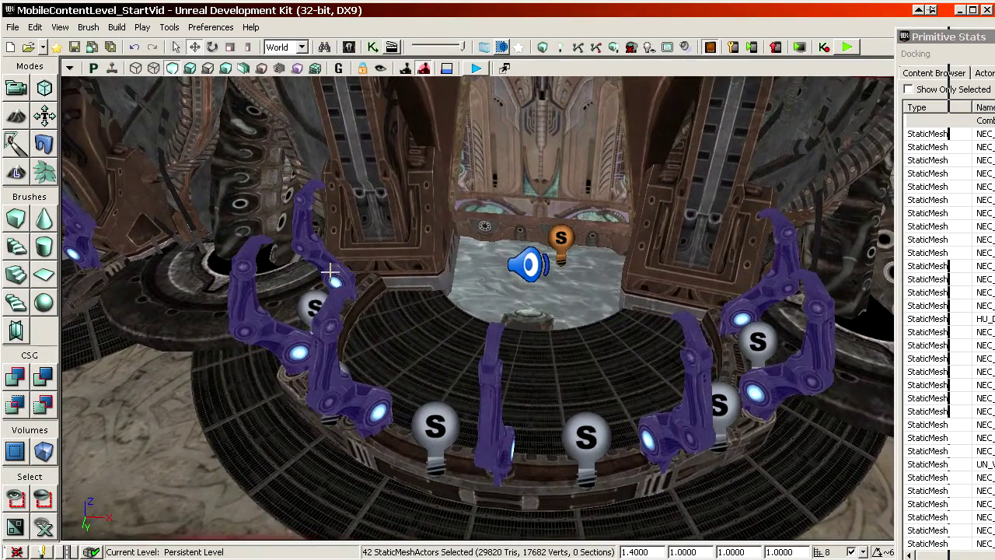
{"action": "left_click", "coordinate": [331, 272]}
{"action": "left_click", "coordinate": [284, 347], "text": "ctrl"}
{"action": "left_click", "coordinate": [337, 384], "text": "ctrl"}
{"action": "left_click", "coordinate": [490, 428], "text": "ctrl"}
{"action": "left_click", "coordinate": [680, 393], "text": "ctrl"}
{"action": "left_click", "coordinate": [782, 345], "text": "ctrl"}
{"action": "left_click", "coordinate": [761, 284], "text": "ctrl"}
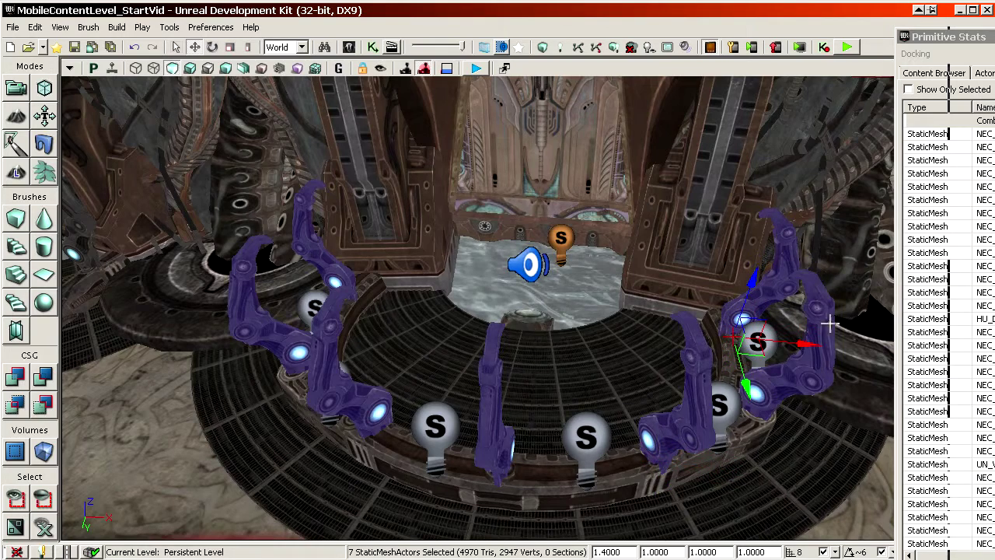
{"action": "right_click", "coordinate": [501, 433]}
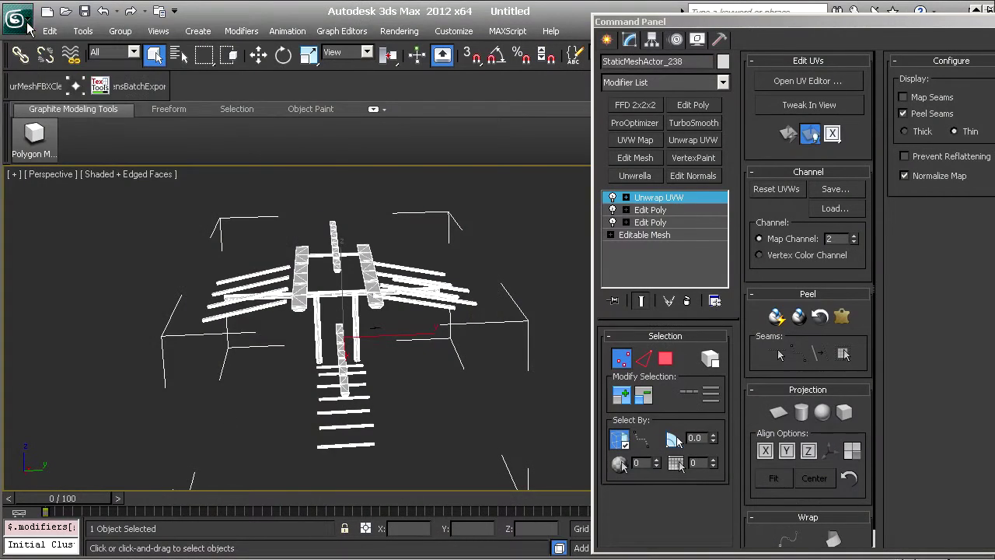
Switch to 3ds Max and import the FBX file of the seven exported light arms
{"action": "left_click", "coordinate": [15, 17]}
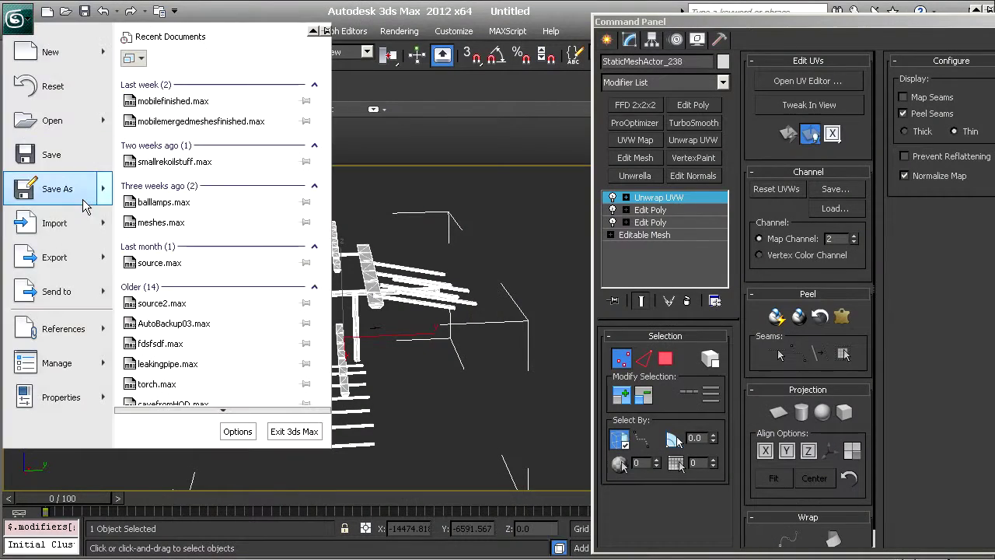
{"action": "left_click", "coordinate": [48, 224]}
{"action": "double_click", "coordinate": [48, 556]}
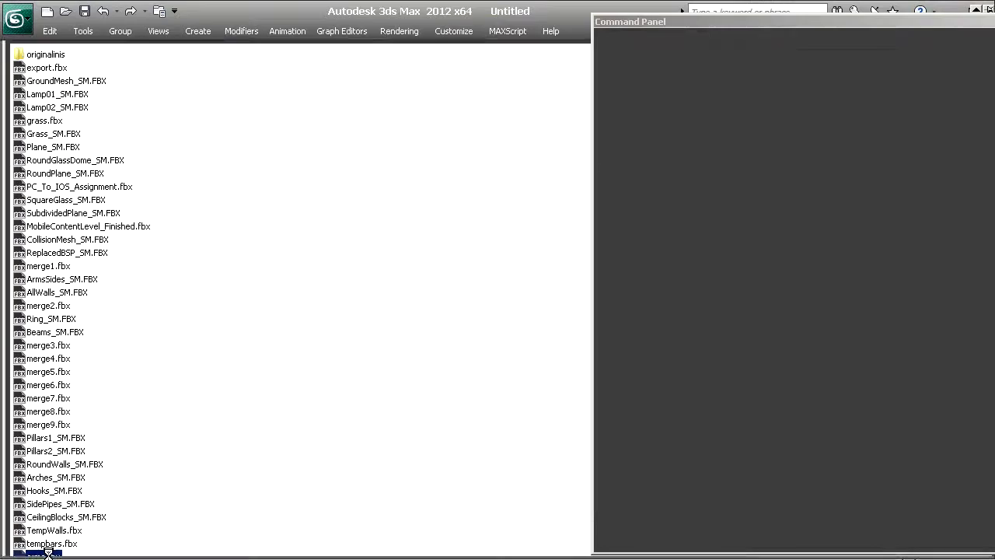
{"action": "left_click", "coordinate": [580, 490]}
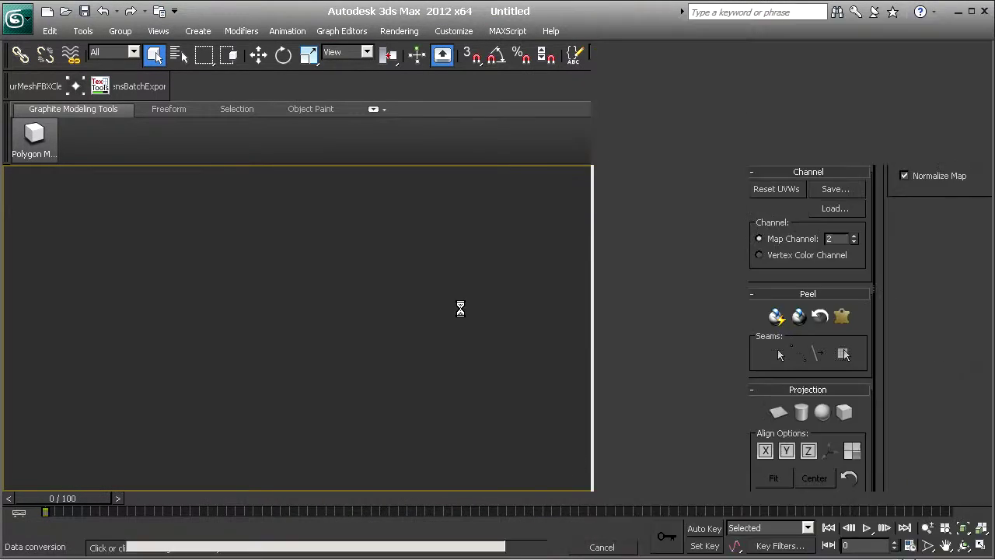
{"action": "scroll", "coordinate": [337, 336], "scroll_direction": "down", "scroll_amount": 3}
{"action": "middle_click_drag", "start_coordinate": [338, 336], "coordinate": [398, 338], "text": "alt"}
{"action": "scroll", "coordinate": [398, 338], "scroll_direction": "up", "scroll_amount": 2}
Apply Edit Poly to the seven arms, weld all their vertices, and assign all polygons to smoothing group 1
{"action": "left_click", "coordinate": [704, 104]}
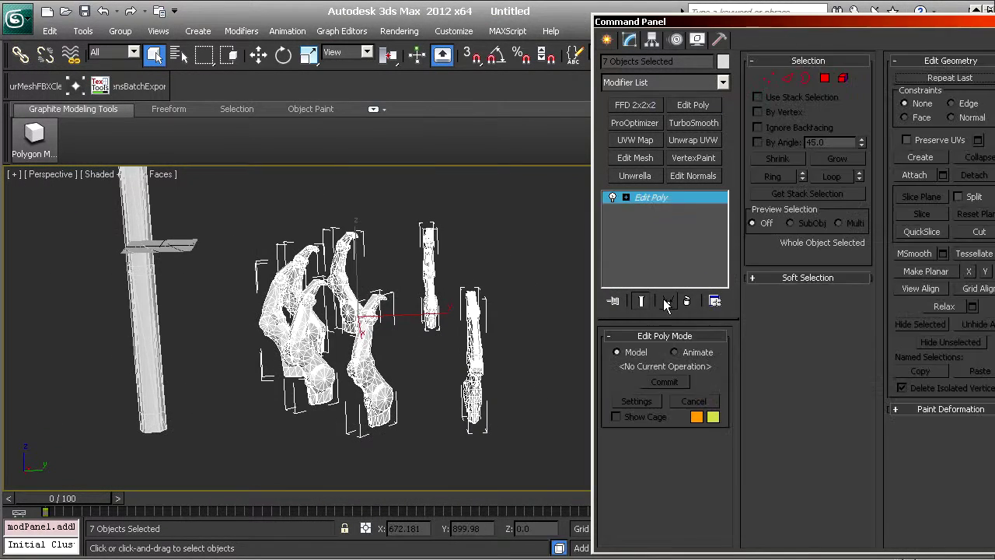
{"action": "left_click", "coordinate": [768, 78]}
{"action": "key", "text": "ctrl+a"}
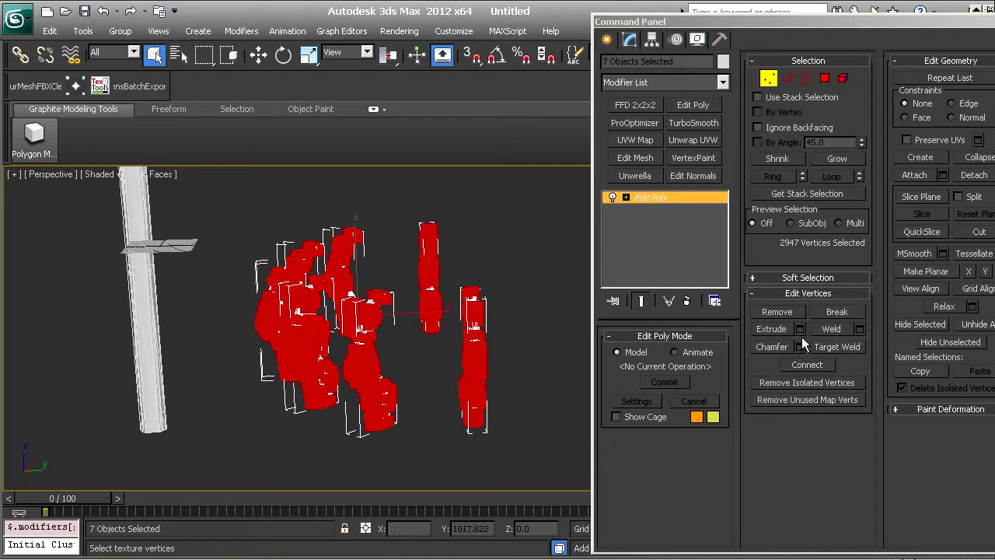
{"action": "left_click", "coordinate": [832, 330]}
{"action": "left_click", "coordinate": [844, 78]}
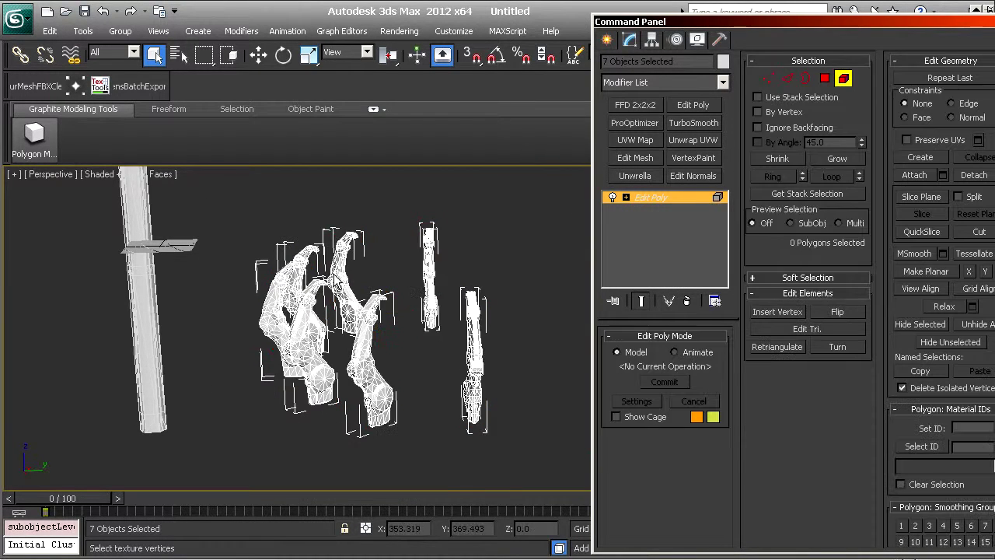
{"action": "key", "text": "ctrl+a"}
{"action": "left_click", "coordinate": [902, 526]}
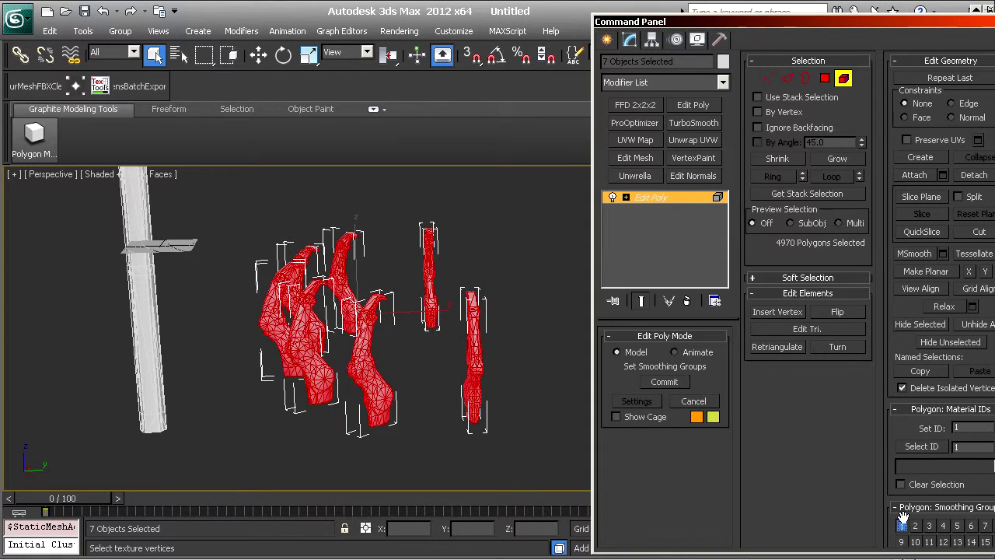
{"action": "left_click", "coordinate": [844, 78]}
{"action": "left_click", "coordinate": [693, 140]}
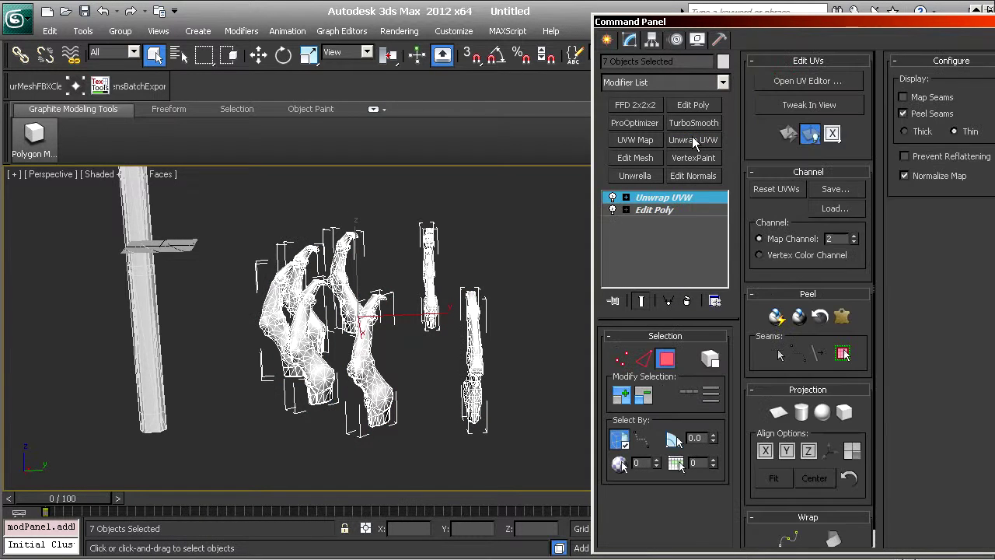
{"action": "right_click", "coordinate": [679, 196]}
{"action": "left_click", "coordinate": [661, 214]}
Add a new Edit Poly modifier to one arm and attach the other six arms to it
{"action": "left_click", "coordinate": [523, 350]}
{"action": "left_click", "coordinate": [470, 373]}
{"action": "left_click", "coordinate": [693, 105]}
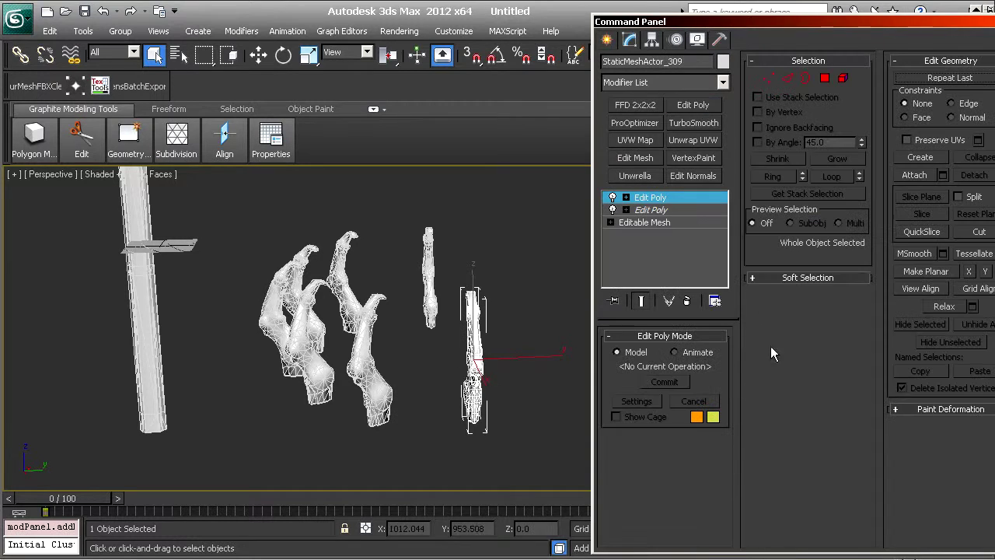
{"action": "left_click", "coordinate": [916, 175]}
{"action": "left_click", "coordinate": [377, 366]}
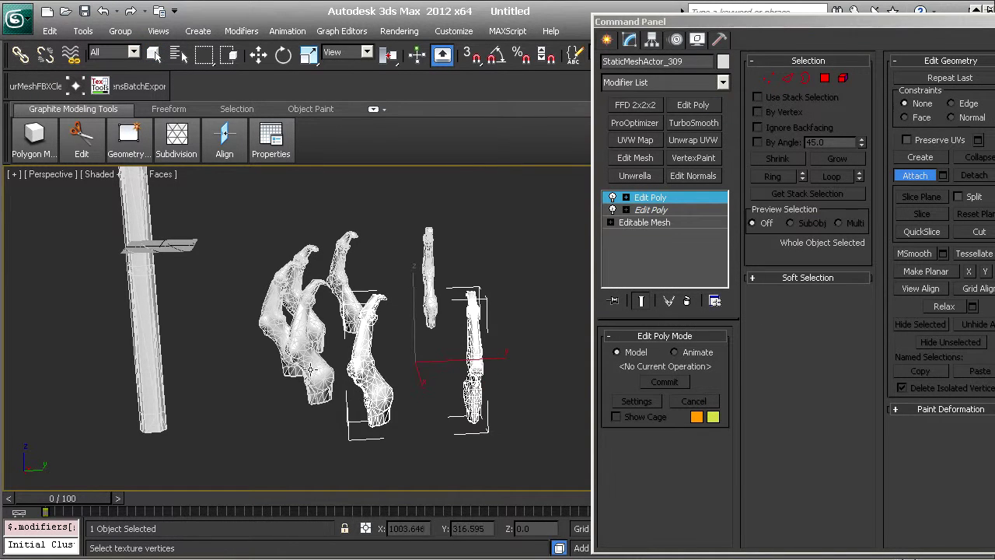
{"action": "left_click", "coordinate": [278, 333]}
{"action": "left_click", "coordinate": [297, 294]}
{"action": "left_click", "coordinate": [341, 263]}
{"action": "left_click", "coordinate": [430, 276]}
{"action": "right_click", "coordinate": [494, 277]}
Apply Unwrap UVW on map channel 2 to the merged arms, pack all UVs with Rescale enabled, and add Edit Poly on top
{"action": "left_click", "coordinate": [694, 140]}
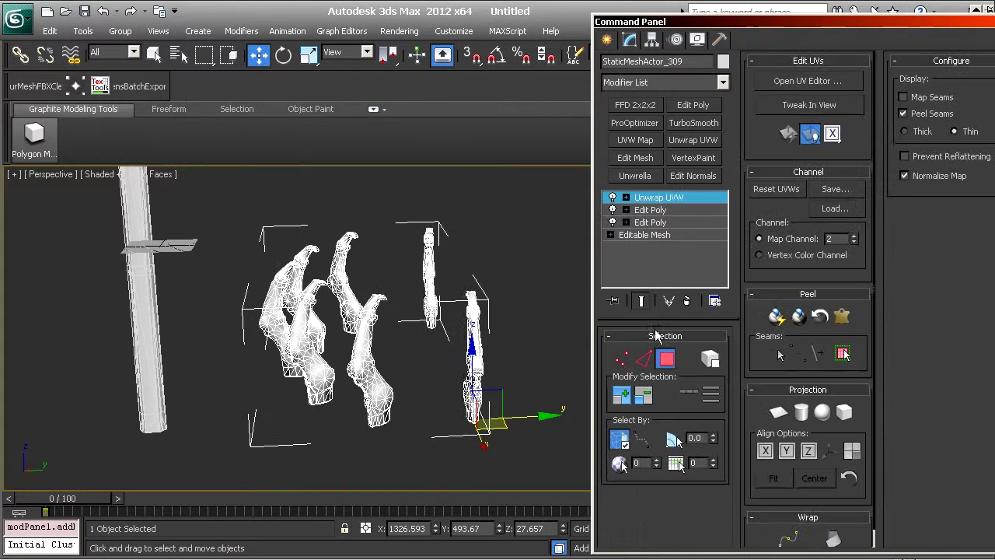
{"action": "key", "text": "1"}
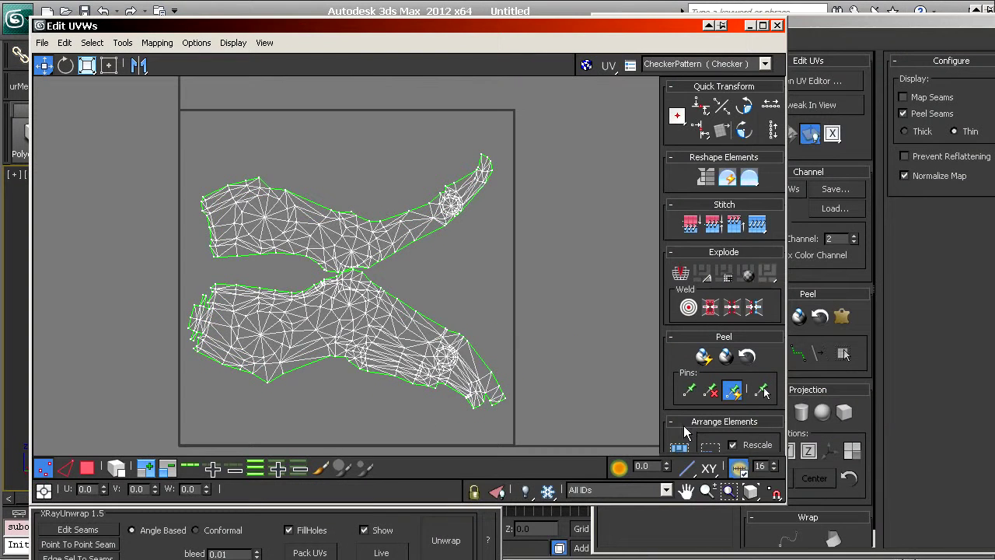
{"action": "left_click", "coordinate": [681, 449]}
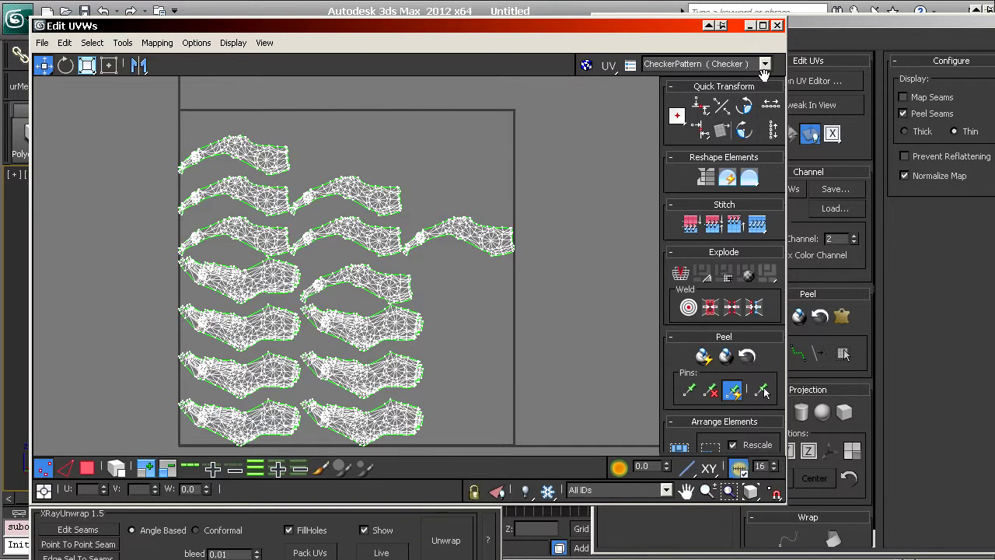
{"action": "left_click", "coordinate": [778, 27]}
{"action": "left_click", "coordinate": [687, 106]}
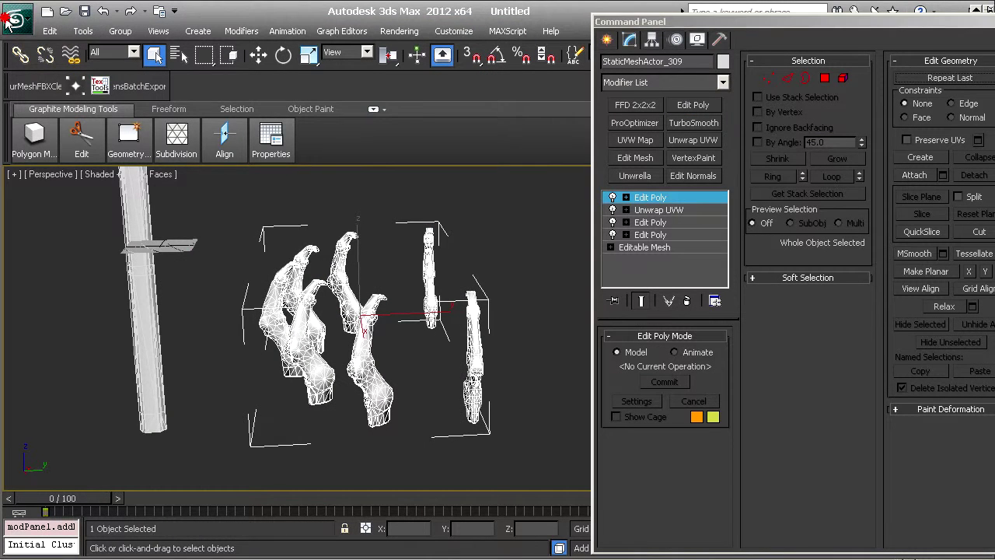
Export the selected merged arms mesh as FBX, overwriting arms.fbx in the temp folder
{"action": "left_click", "coordinate": [6, 25]}
{"action": "mouse_move", "coordinate": [86, 256]}
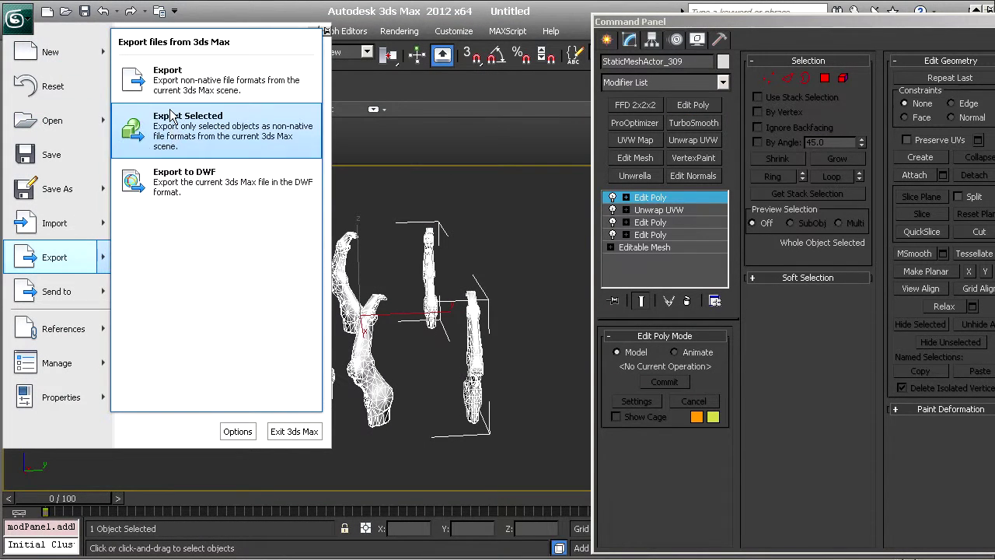
{"action": "left_click", "coordinate": [174, 131]}
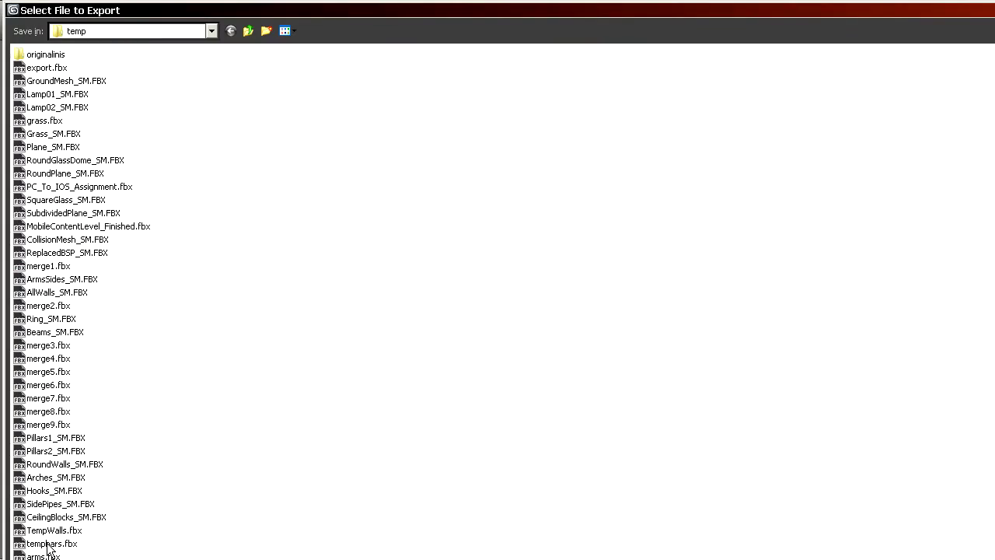
{"action": "double_click", "coordinate": [48, 557]}
{"action": "key", "text": "y"}
{"action": "key", "text": "Return"}
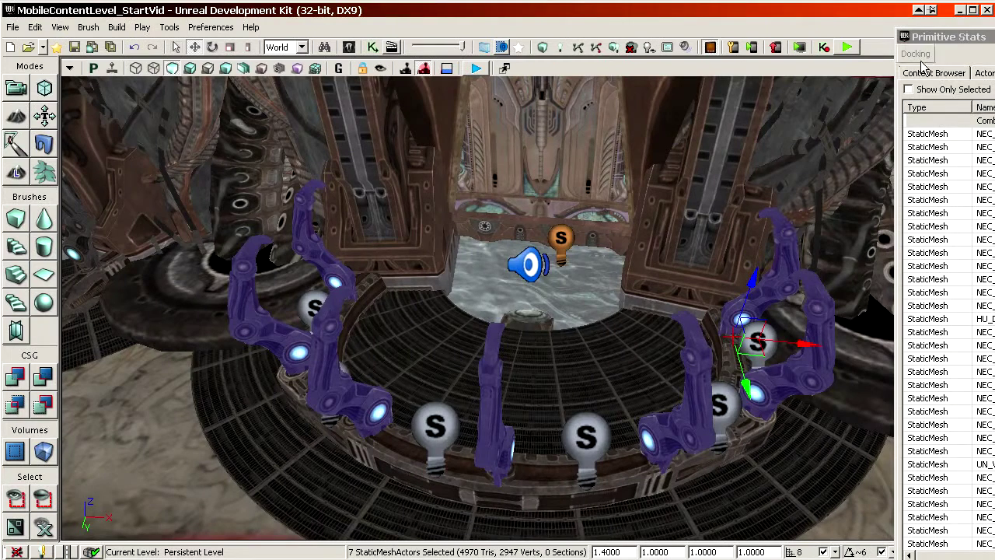
Switch to Unreal Development Kit and import arms.fbx as a static mesh named arms into the MobileContent_Assets_StartVid package
{"action": "left_click", "coordinate": [918, 74]}
{"action": "left_click_drag", "start_coordinate": [961, 37], "coordinate": [373, 23]}
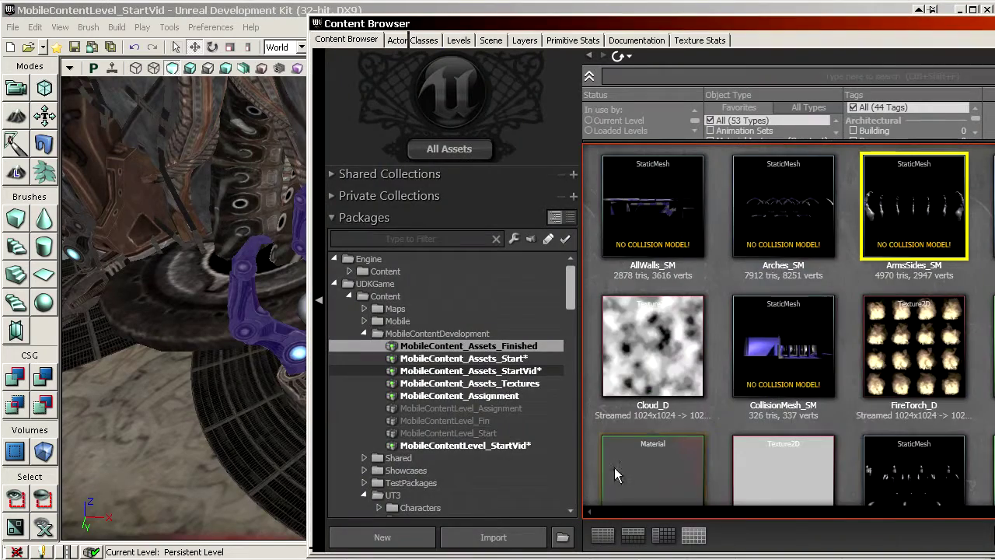
{"action": "left_click", "coordinate": [470, 371]}
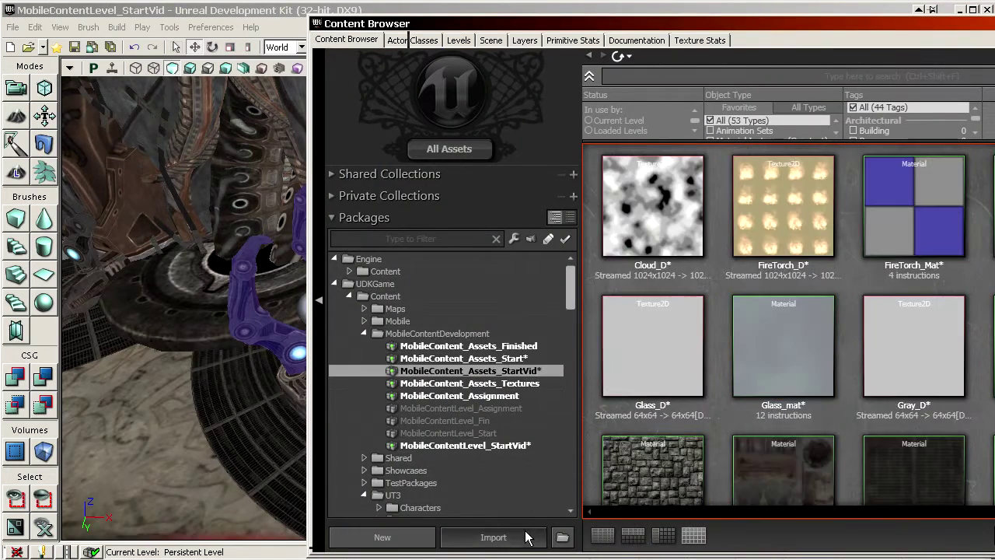
{"action": "left_click", "coordinate": [493, 537]}
{"action": "scroll", "coordinate": [834, 264], "scroll_direction": "right", "scroll_amount": 1}
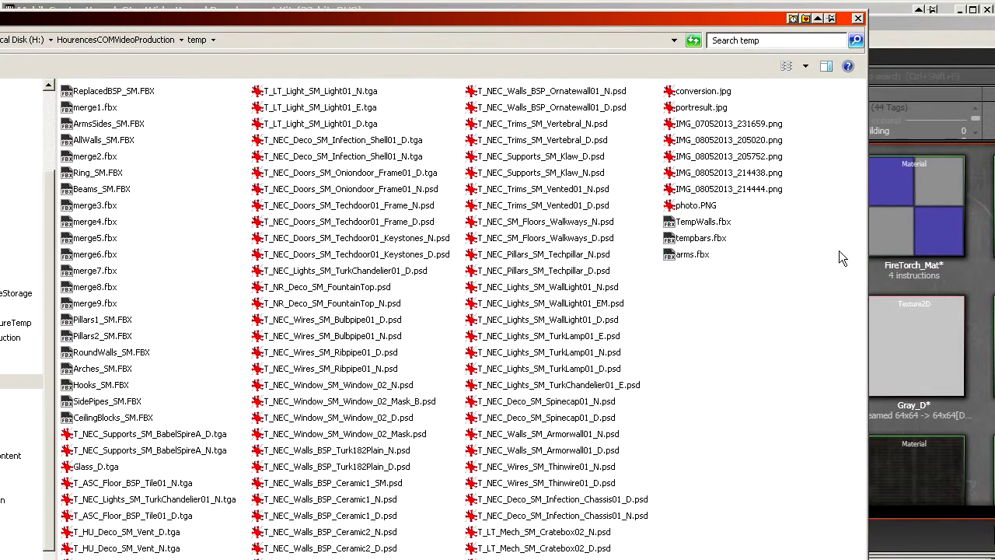
{"action": "double_click", "coordinate": [707, 255]}
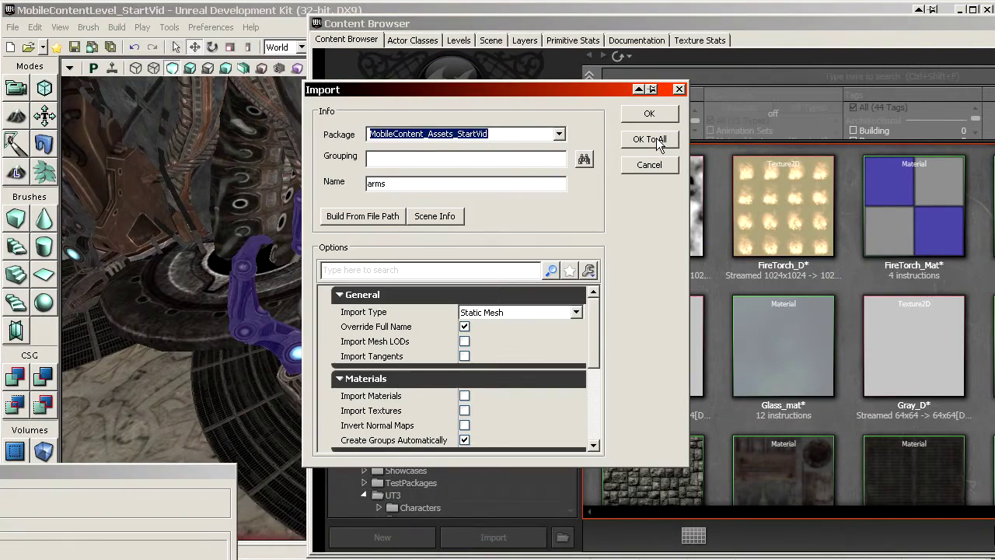
{"action": "left_click", "coordinate": [650, 115]}
For the arms static mesh, disable per-poly collision, set Light Map Resolution to 128, and check the layout of UV channel 1
{"action": "double_click", "coordinate": [654, 217]}
{"action": "left_click_drag", "start_coordinate": [233, 227], "coordinate": [177, 228]}
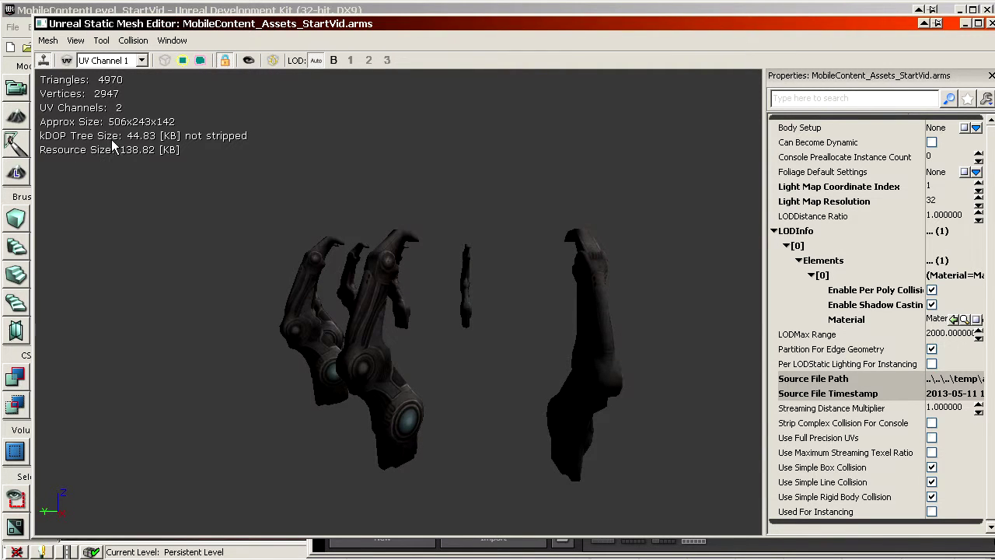
{"action": "left_click", "coordinate": [932, 290]}
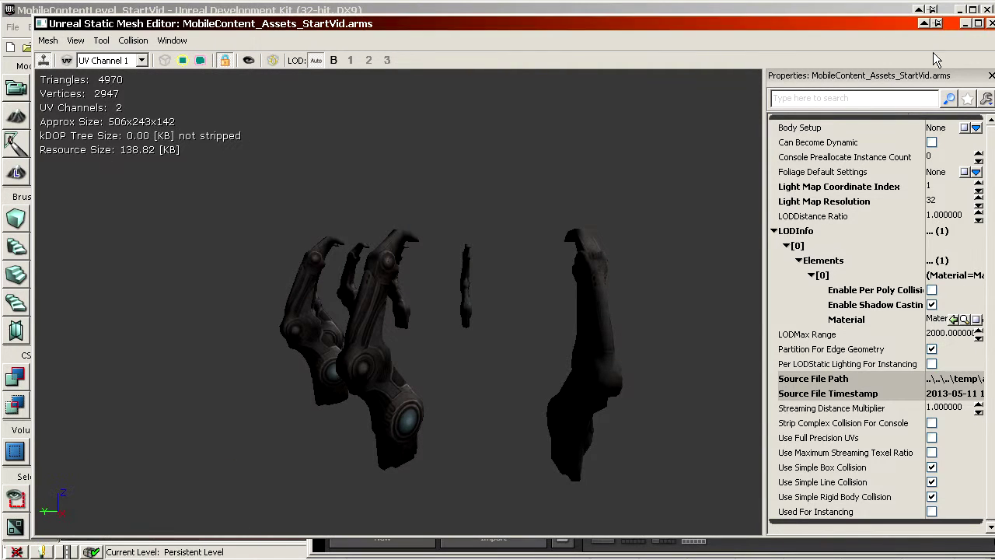
{"action": "left_click", "coordinate": [924, 203]}
{"action": "type", "text": "128"}
{"action": "key", "text": "Return"}
{"action": "left_click", "coordinate": [67, 60]}
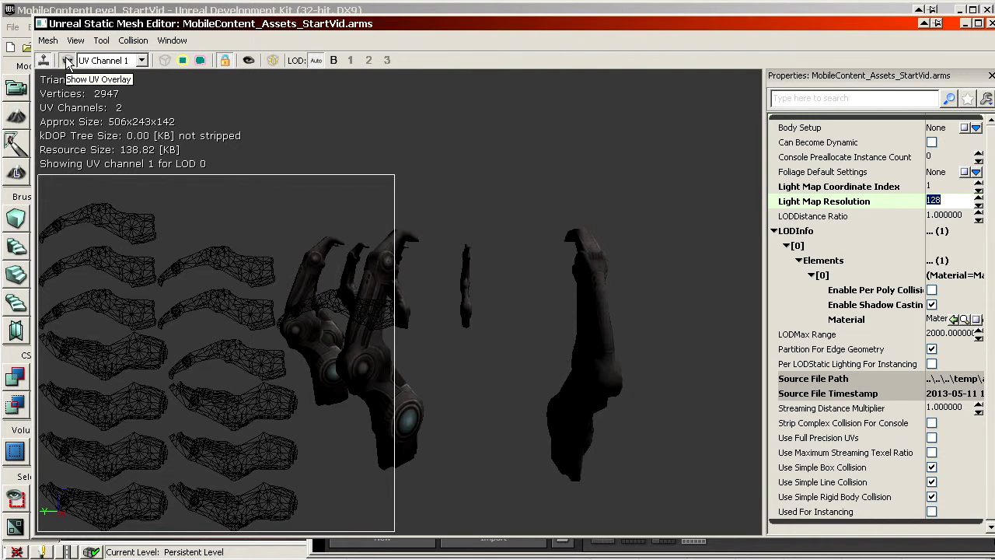
{"action": "left_click", "coordinate": [67, 61]}
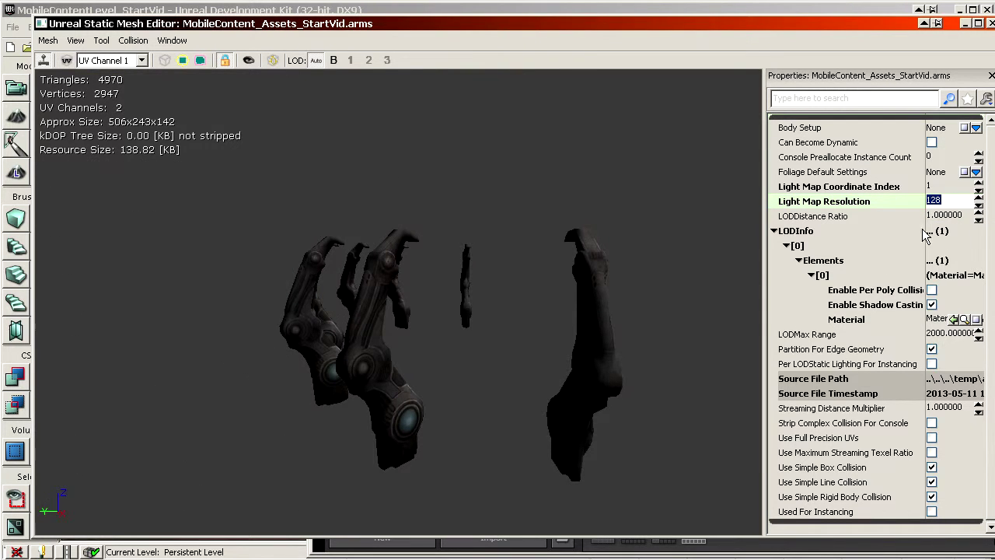
{"action": "left_click", "coordinate": [991, 24]}
Set the tempbars static mesh's Light Map Resolution to 512 and check its UV channel 1 layout
{"action": "scroll", "coordinate": [831, 219], "scroll_direction": "down", "scroll_amount": 5}
{"action": "scroll", "coordinate": [902, 256], "scroll_direction": "down", "scroll_amount": 8}
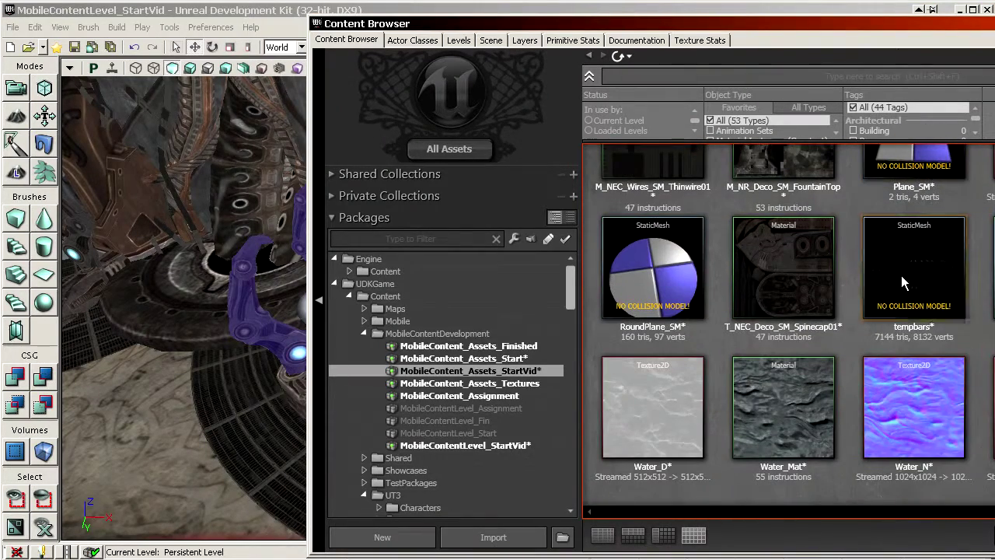
{"action": "double_click", "coordinate": [906, 284]}
{"action": "left_click_drag", "start_coordinate": [636, 216], "coordinate": [583, 245]}
{"action": "left_click", "coordinate": [880, 201]}
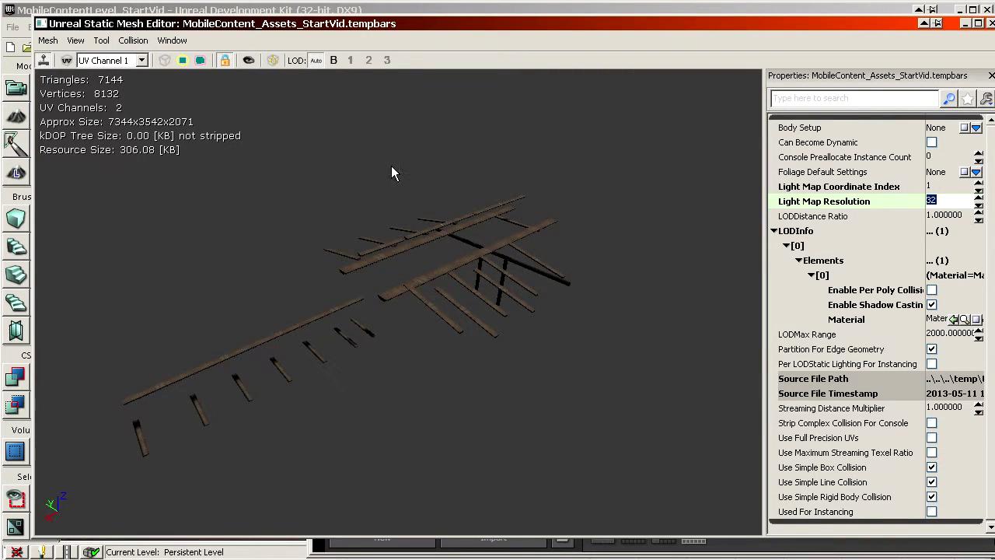
{"action": "left_click", "coordinate": [67, 60]}
{"action": "left_click", "coordinate": [68, 60]}
{"action": "type", "text": "51"}
{"action": "key", "text": "Return"}
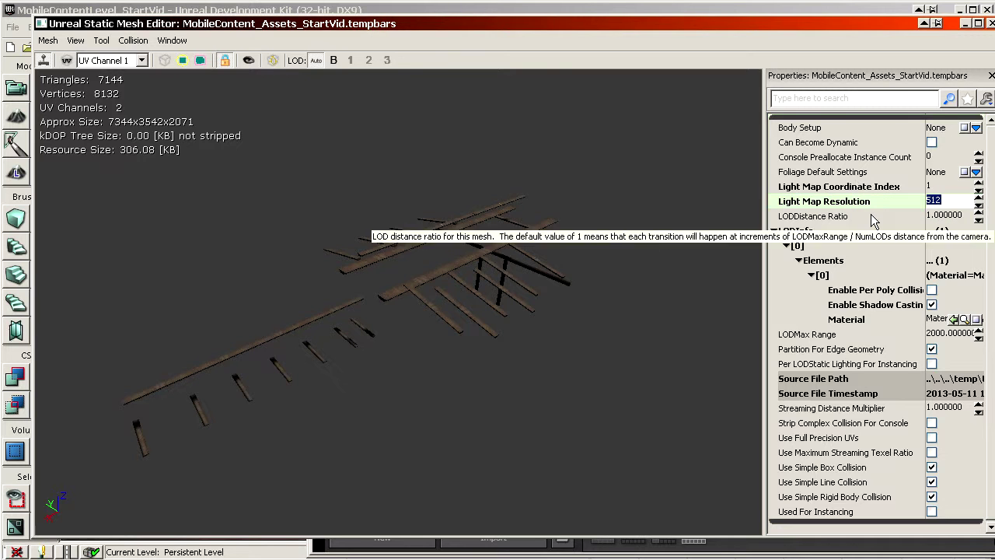
{"action": "left_click", "coordinate": [854, 216]}
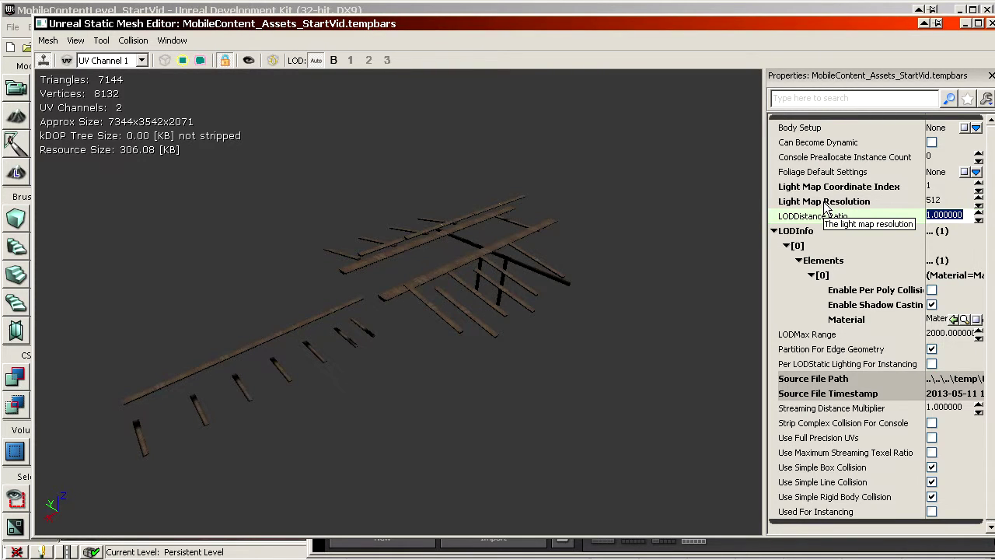
{"action": "left_click", "coordinate": [825, 204]}
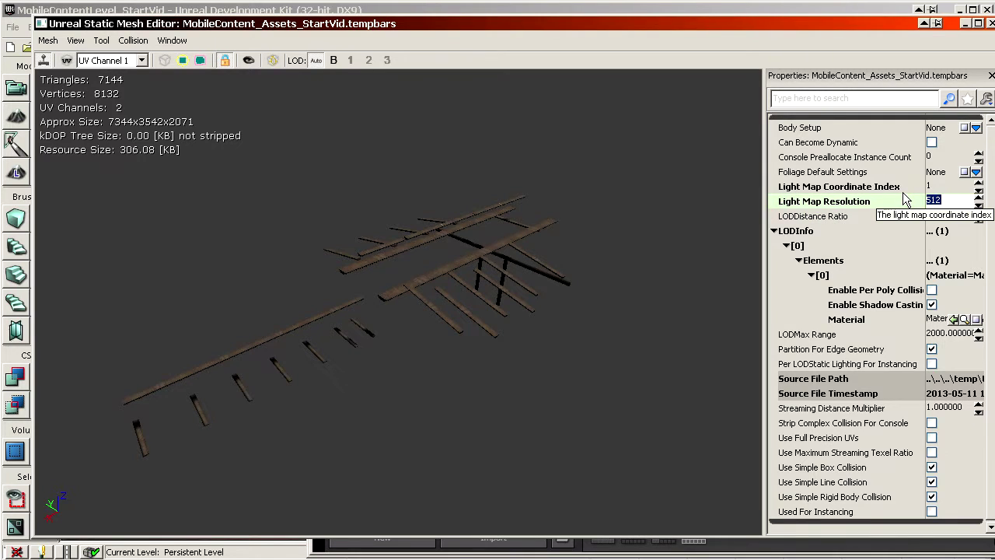
{"action": "type", "text": "512"}
{"action": "key", "text": "Return"}
{"action": "left_click", "coordinate": [991, 23]}
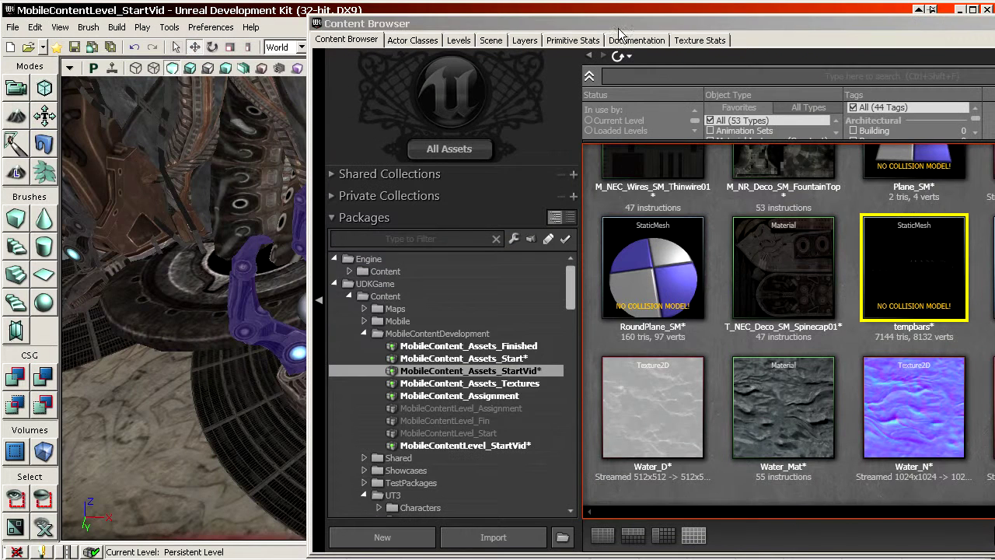
Save the MobileContent_Assets_StartVid package and move the Content Browser out of the way of the viewport
{"action": "left_click_drag", "start_coordinate": [597, 21], "coordinate": [724, 22]}
{"action": "right_click", "coordinate": [665, 361]}
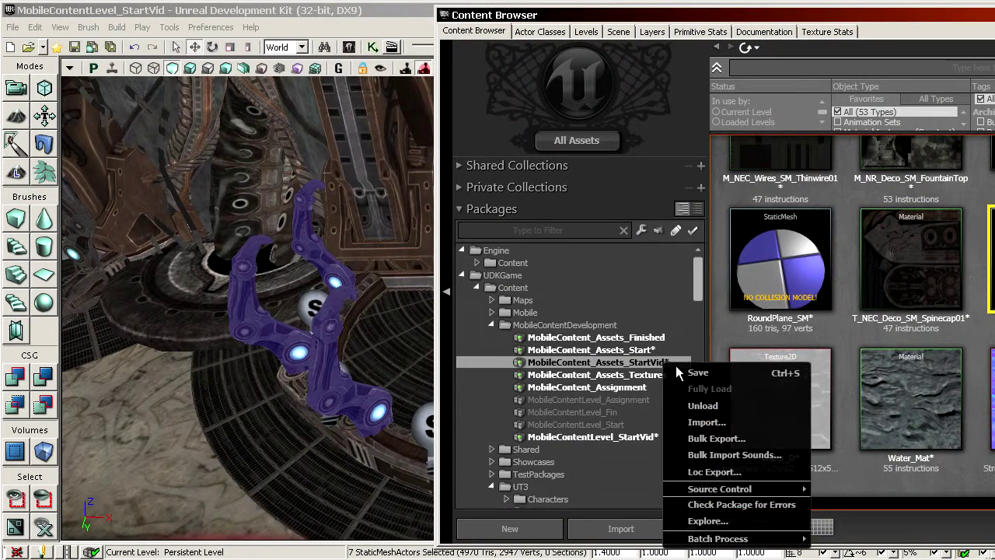
{"action": "left_click", "coordinate": [689, 369]}
{"action": "left_click_drag", "start_coordinate": [584, 17], "coordinate": [994, 17]}
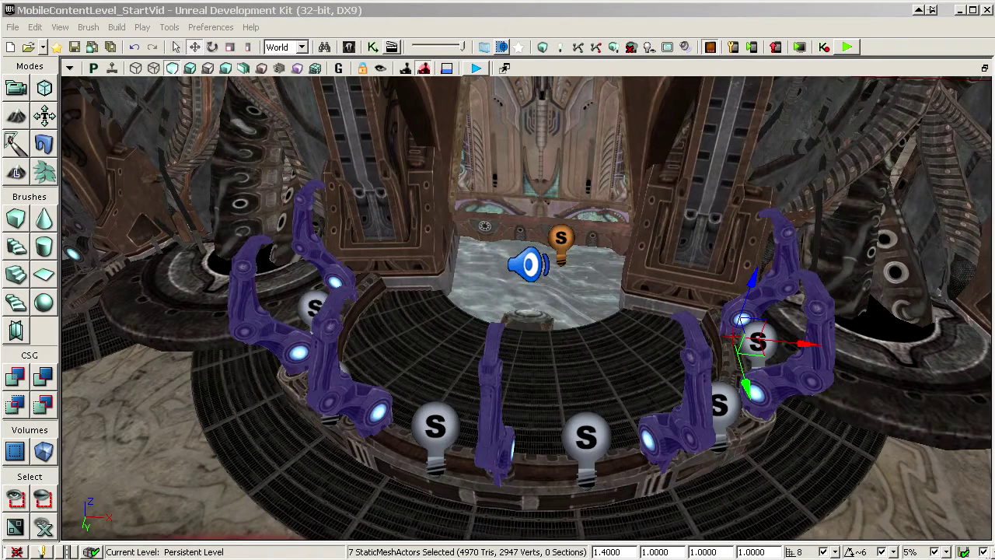
Select all actors sharing the light arm mesh, delete them, and place the merged arms static mesh in the level
{"action": "key", "text": "shift+e"}
{"action": "right_click_drag", "start_coordinate": [798, 226], "coordinate": [706, 227]}
{"action": "key", "text": "Delete"}
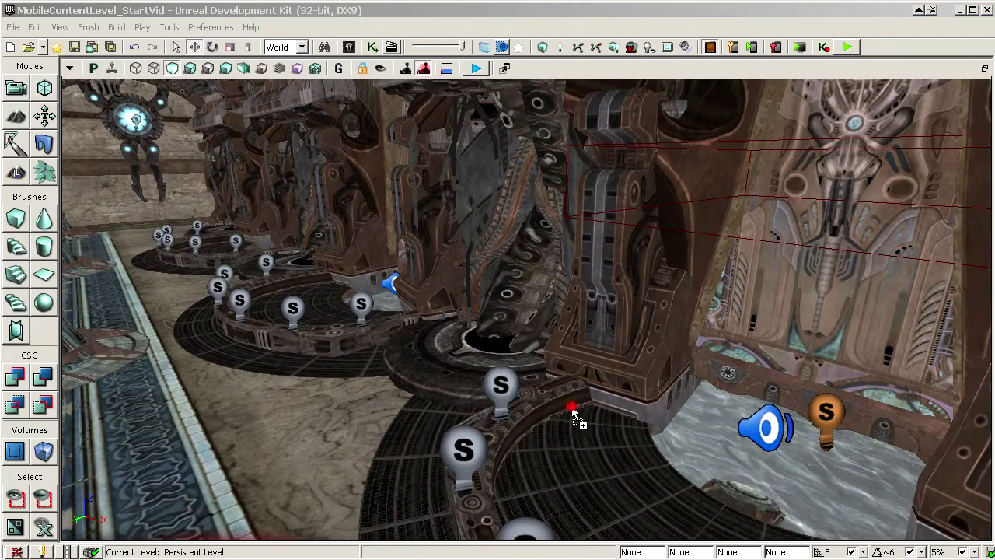
{"action": "left_click", "coordinate": [239, 437]}
Set the placed arms actor's location to X 0, Y 0 and Z 0 in its properties
{"action": "right_click_drag", "start_coordinate": [346, 385], "coordinate": [238, 360]}
{"action": "key", "text": "F4"}
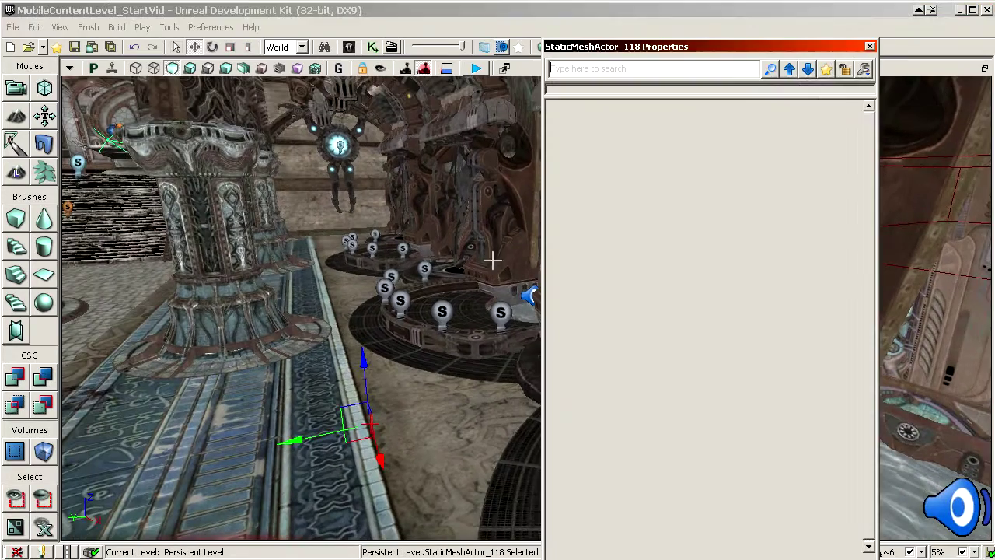
{"action": "left_click", "coordinate": [766, 294]}
{"action": "left_click", "coordinate": [755, 267]}
{"action": "type", "text": "000000"}
{"action": "left_click", "coordinate": [754, 281]}
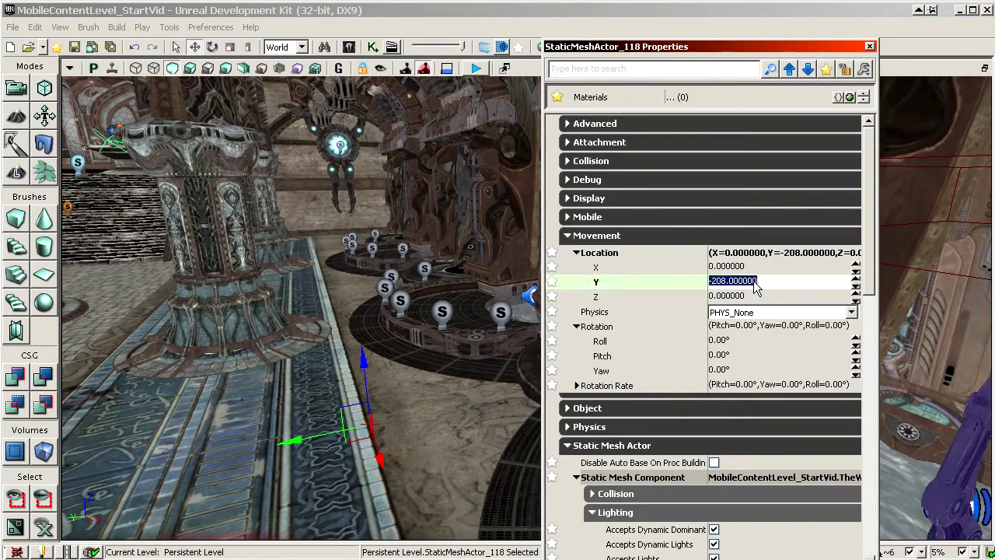
{"action": "type", "text": "000000"}
{"action": "left_click", "coordinate": [759, 267]}
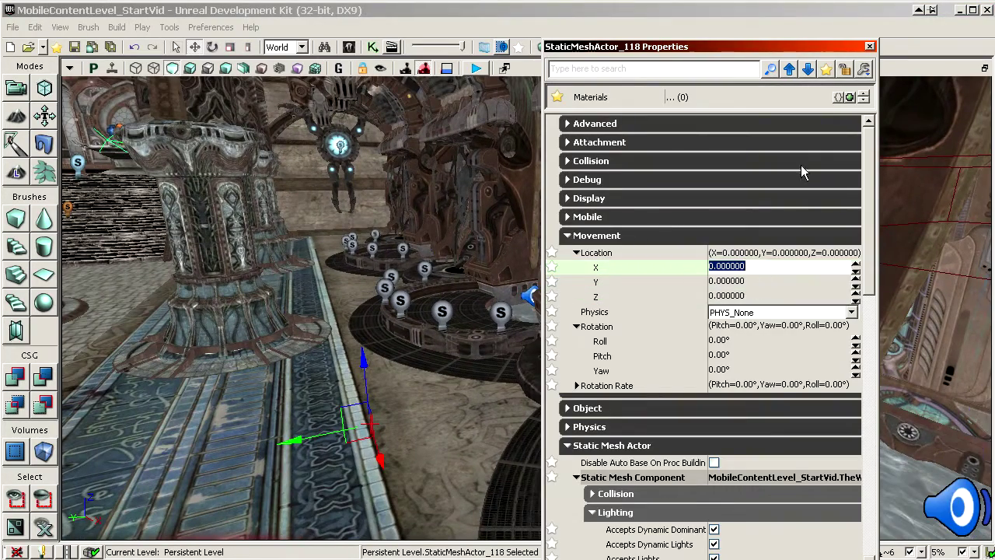
{"action": "left_click", "coordinate": [869, 47]}
Inspect the merged arms around the alcove's circular platform, and examine the shaft walls below the central floor opening
{"action": "right_click_drag", "start_coordinate": [693, 273], "coordinate": [391, 397]}
{"action": "left_click_drag", "start_coordinate": [422, 387], "coordinate": [77, 349]}
{"action": "left_click_drag", "start_coordinate": [248, 345], "coordinate": [335, 345]}
{"action": "right_click_drag", "start_coordinate": [334, 344], "coordinate": [466, 382]}
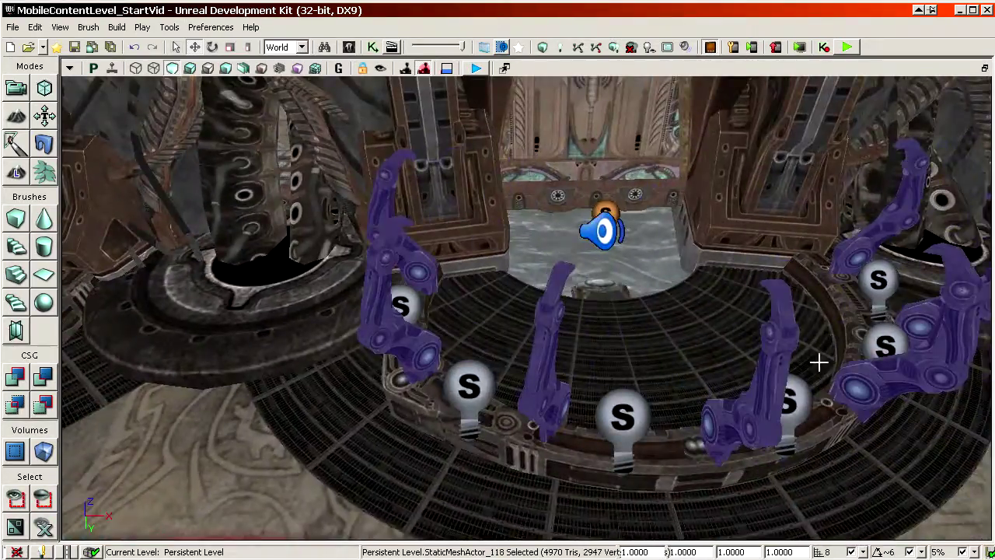
{"action": "right_click_drag", "start_coordinate": [822, 368], "coordinate": [758, 369]}
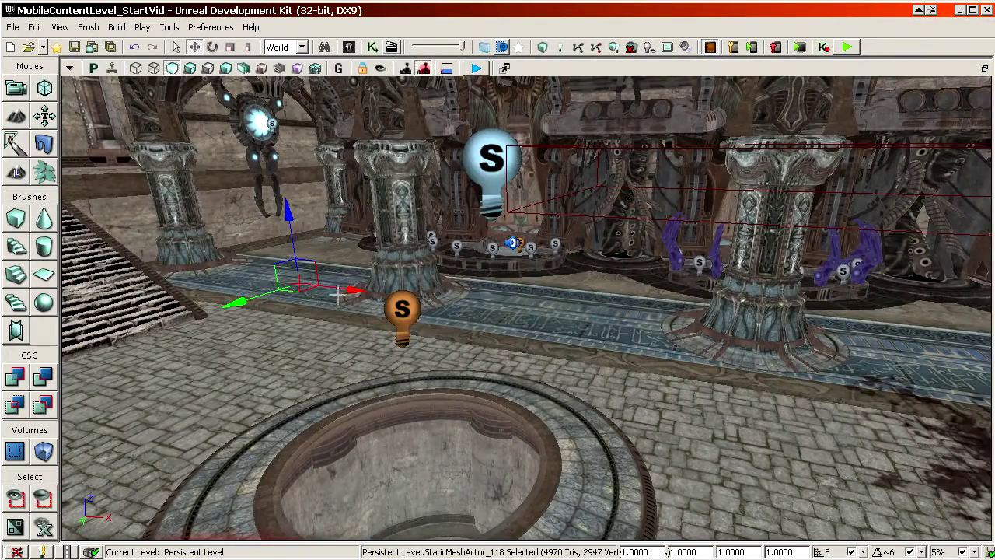
{"action": "left_click_drag", "start_coordinate": [343, 290], "coordinate": [599, 295]}
{"action": "right_click_drag", "start_coordinate": [526, 308], "coordinate": [606, 384]}
{"action": "left_click_drag", "start_coordinate": [520, 263], "coordinate": [544, 404]}
{"action": "right_click_drag", "start_coordinate": [544, 404], "coordinate": [572, 350]}
{"action": "left_click_drag", "start_coordinate": [572, 350], "coordinate": [597, 300]}
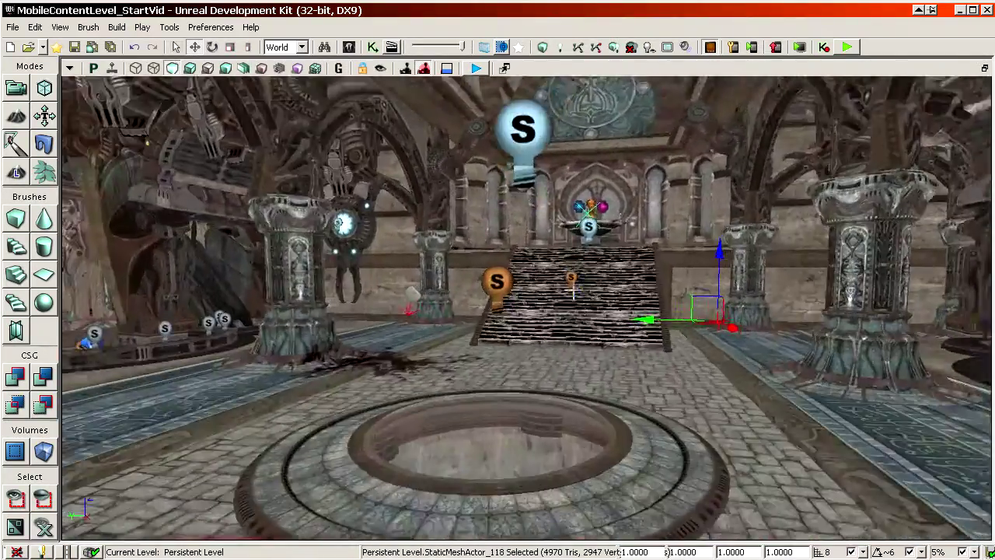
{"action": "right_click_drag", "start_coordinate": [573, 292], "coordinate": [572, 388]}
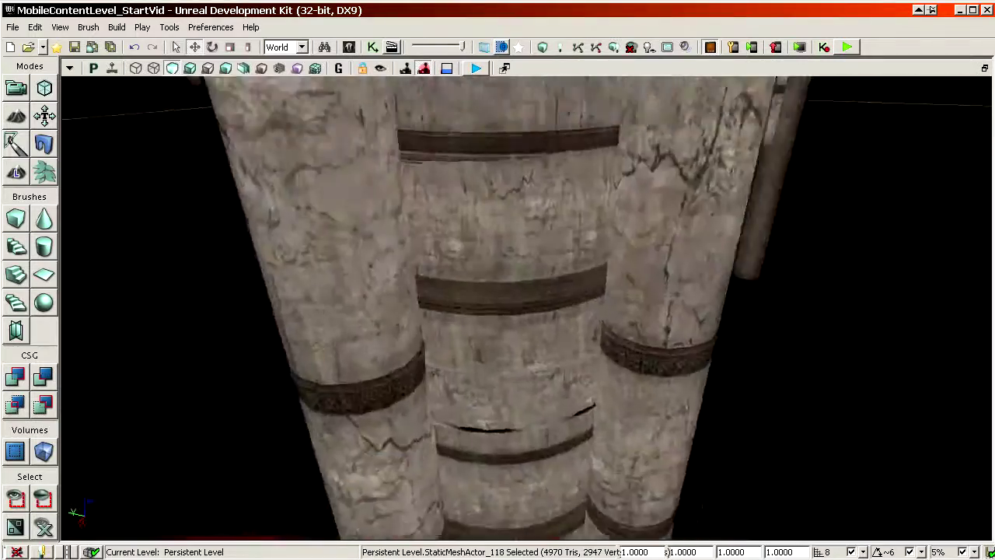